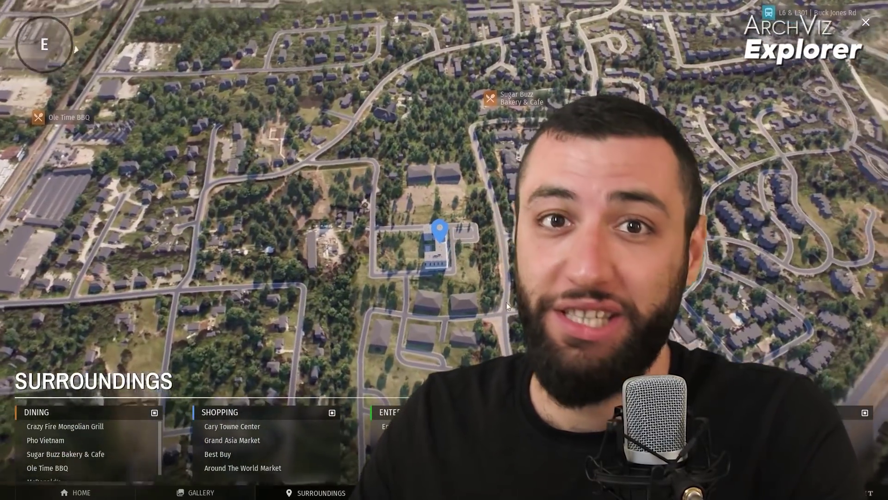
pyautogui.moveTo(507, 303); pyautogui.dragTo(755, 232)
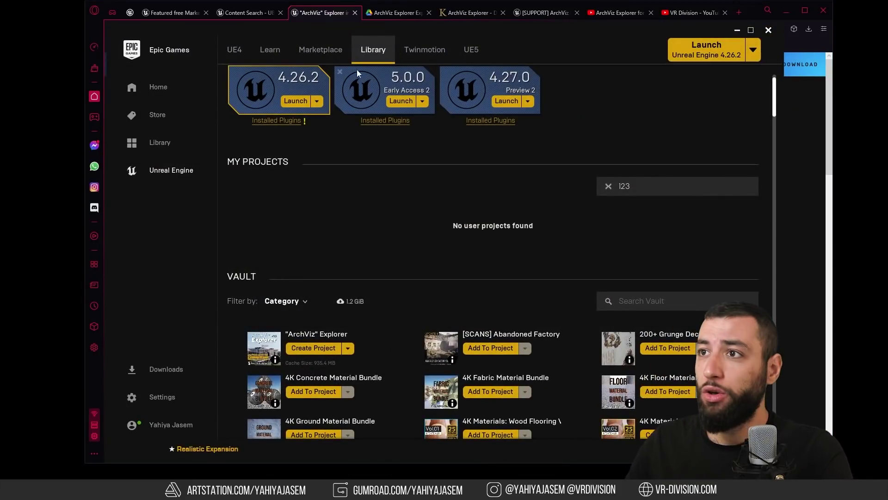
# Find "ArchViz" Explorer in the Epic Games Launcher vault and open its marketplace page.
pyautogui.scroll(-3, 234, 290)
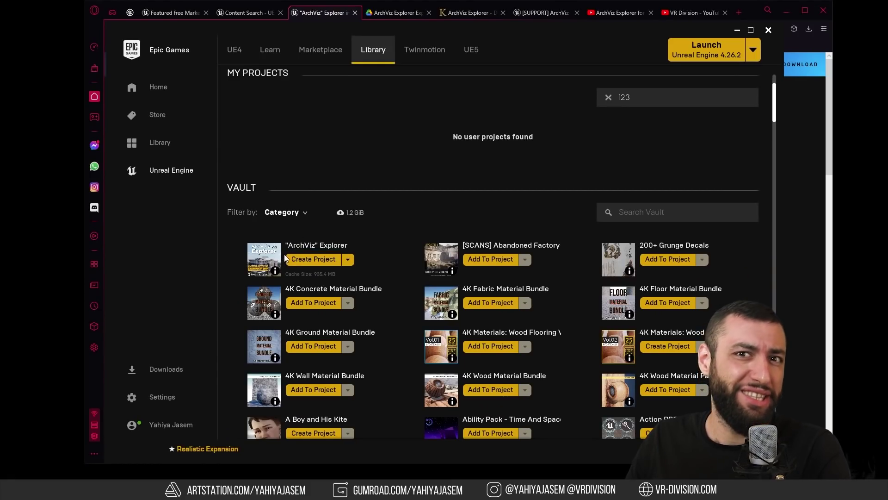
pyautogui.click(273, 270)
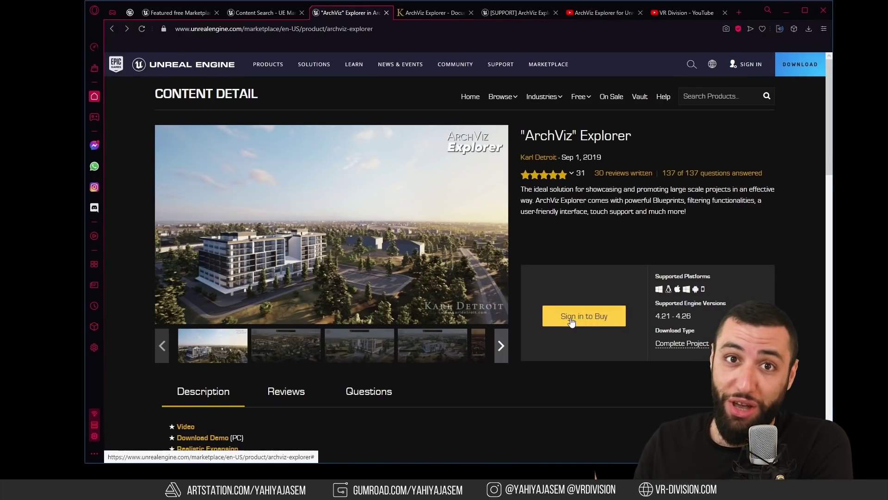
# Examine the links in the ArchViz Explorer product description and read through its online documentation.
pyautogui.scroll(-4, 544, 316)
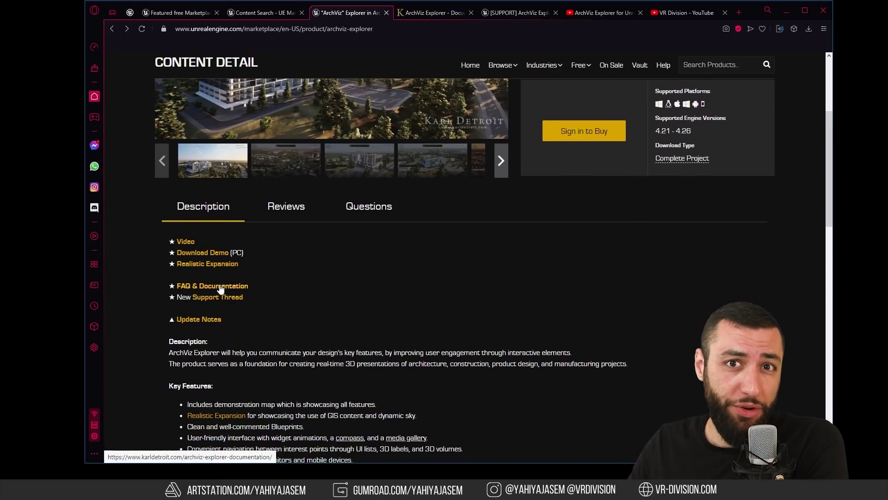
pyautogui.click(429, 14)
pyautogui.scroll(-15, 476, 224)
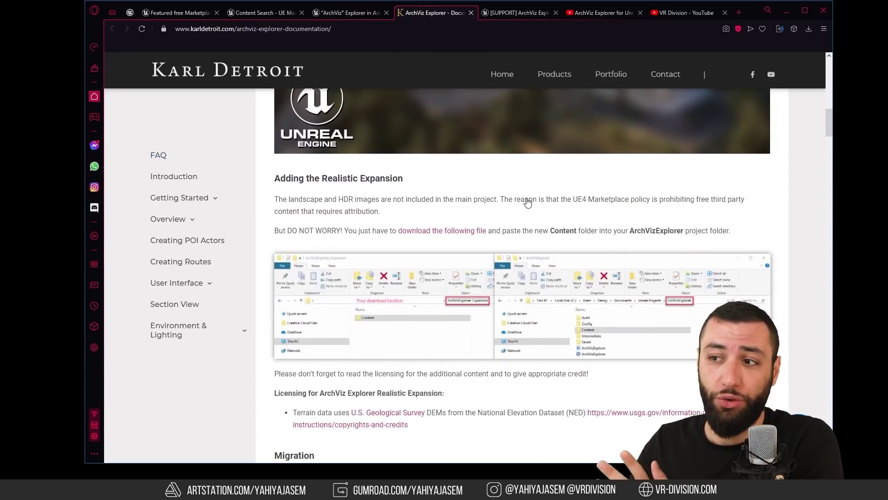
pyautogui.scroll(-20, 528, 202)
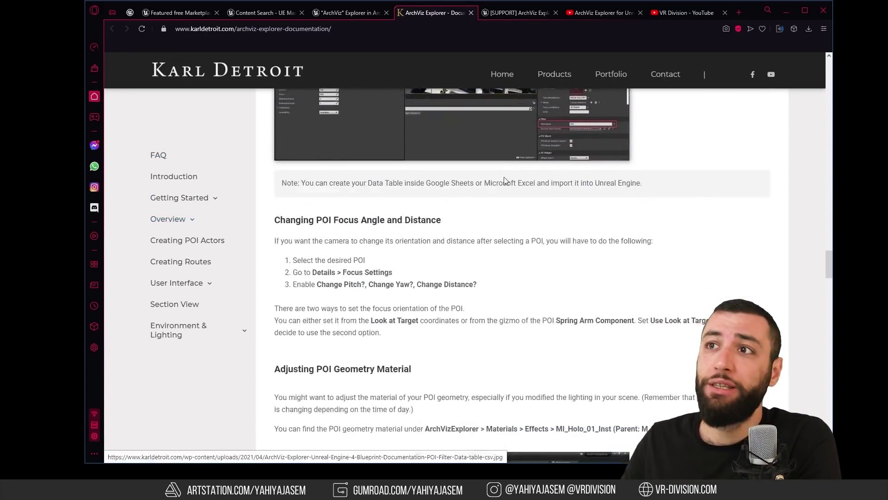
pyautogui.scroll(-3, 504, 180)
# Open the Realistic Expansion download from the product page and bring up the actions for the Expansion 4.26 (v1.9 Only) archive.
pyautogui.click(330, 14)
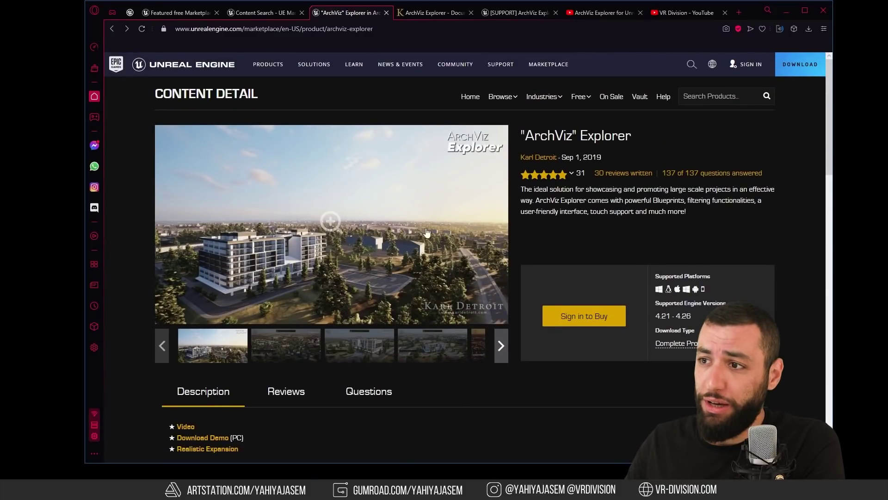
pyautogui.scroll(-4, 364, 228)
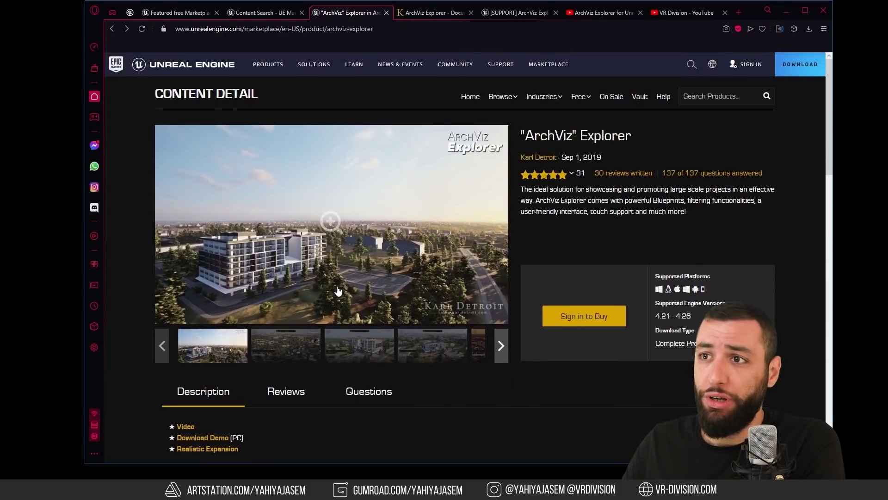
pyautogui.scroll(-5, 286, 240)
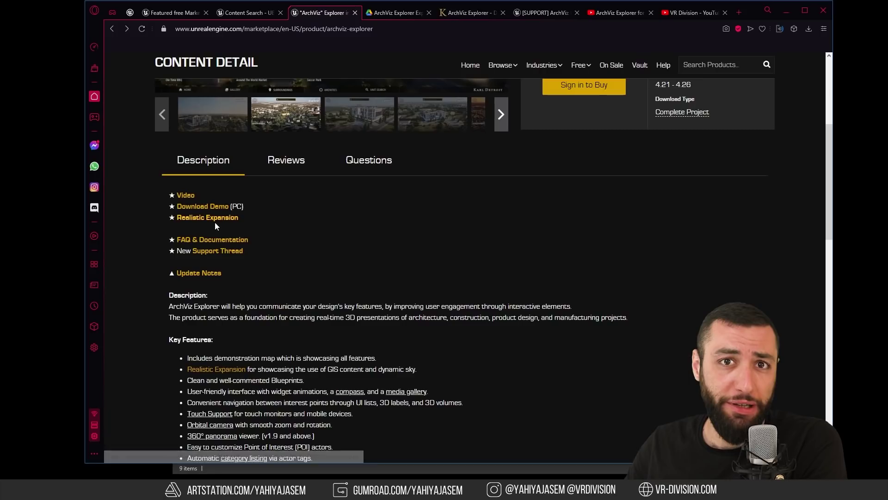
pyautogui.click(366, 15)
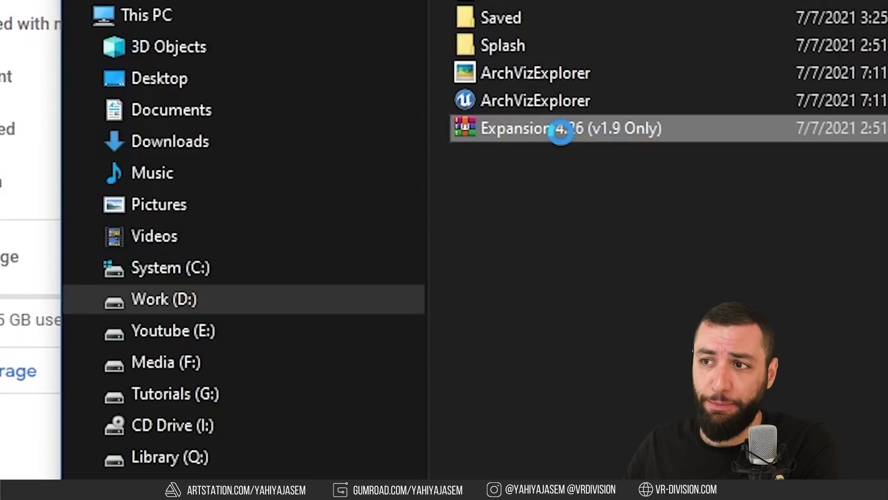
pyautogui.rightClick(350, 199)
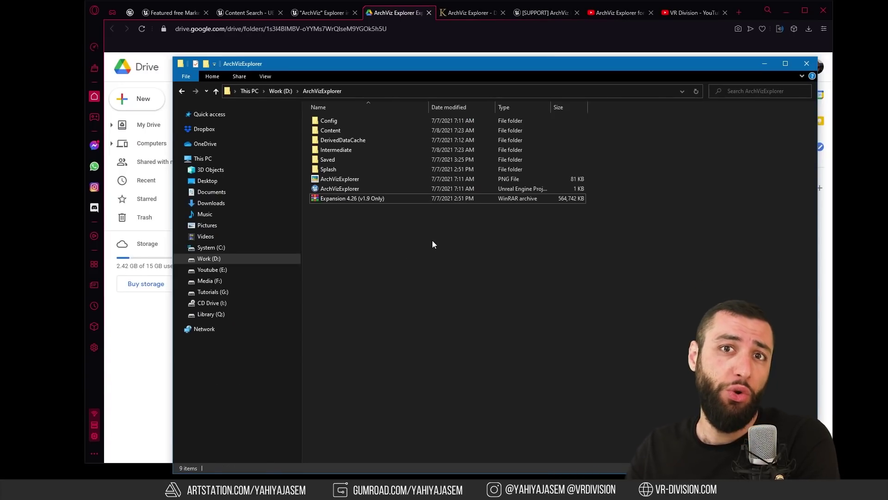
# Start switching the Unreal Engine version of the ArchVizExplorer project file and list the available versions.
pyautogui.click(331, 189)
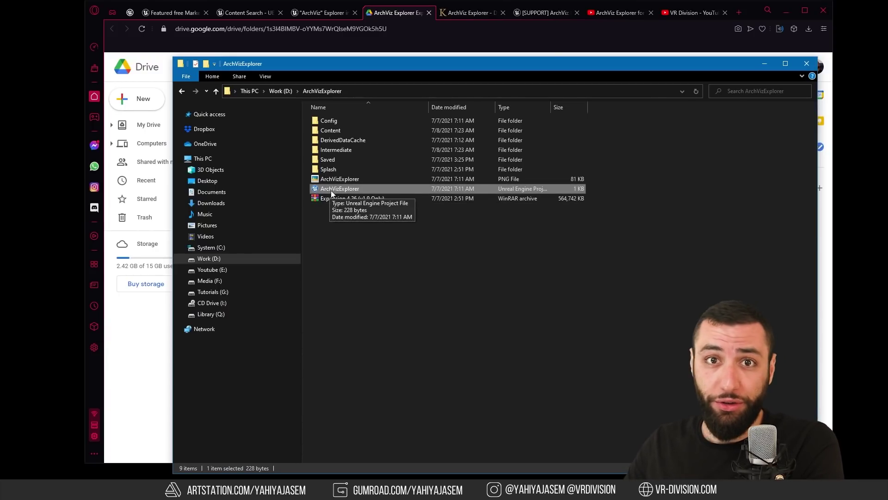
pyautogui.rightClick(331, 190)
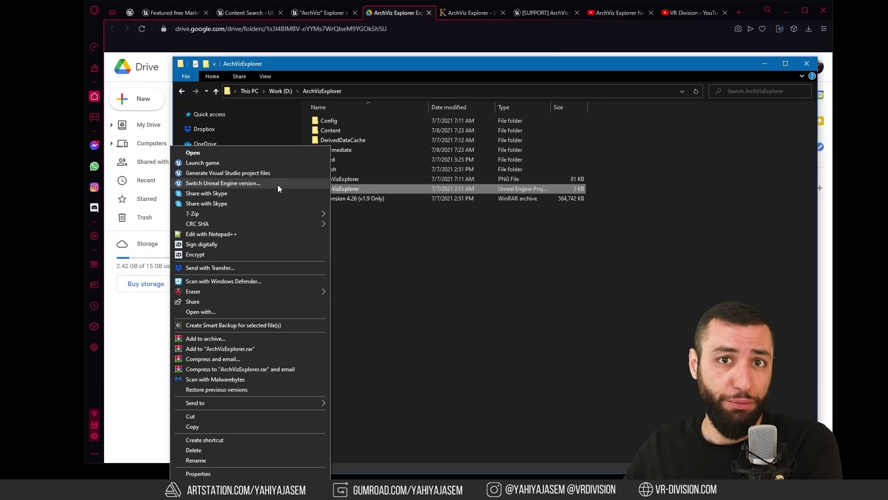
pyautogui.click(234, 183)
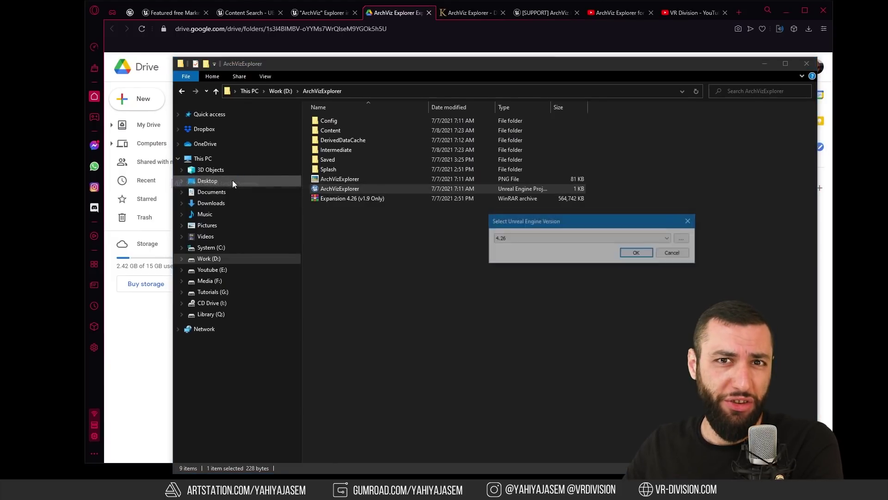
pyautogui.click(531, 238)
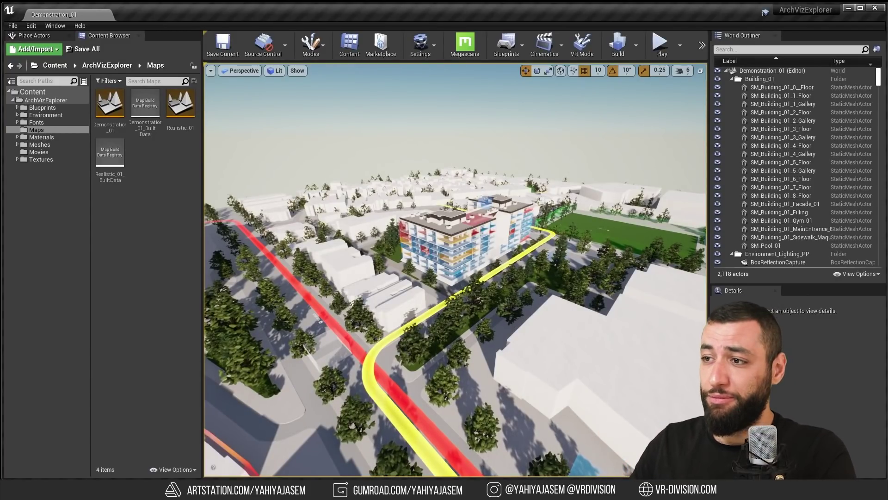
# Fly around the Demonstration_01 map to inspect the main building, streets and route lines, and leave the full-screen viewport.
pyautogui.press('w')
pyautogui.moveTo(456, 194); pyautogui.dragTo(379, 222, button='right')
pyautogui.press('w')
pyautogui.press('d')
pyautogui.press('s')
pyautogui.press('a')
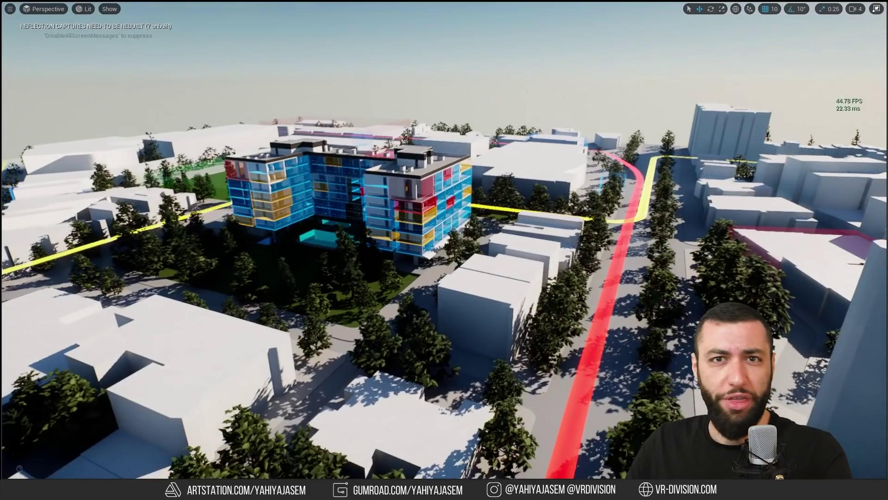
pyautogui.press('w')
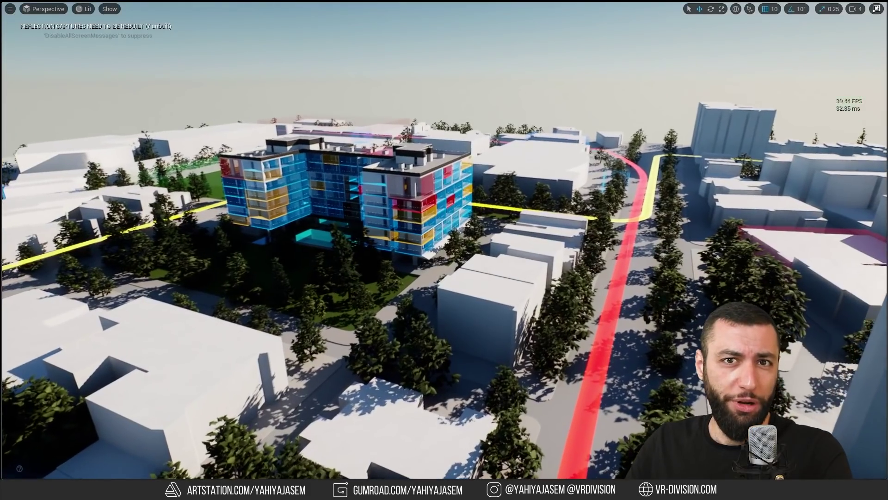
pyautogui.moveTo(555, 244); pyautogui.dragTo(560, 248, button='right')
pyautogui.press('F11')
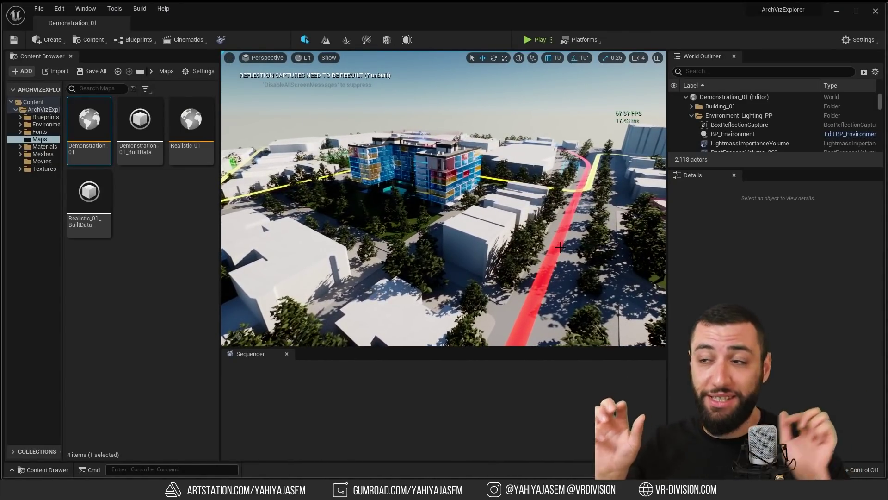
pyautogui.moveTo(561, 247); pyautogui.dragTo(569, 249, button='right')
pyautogui.press('w')
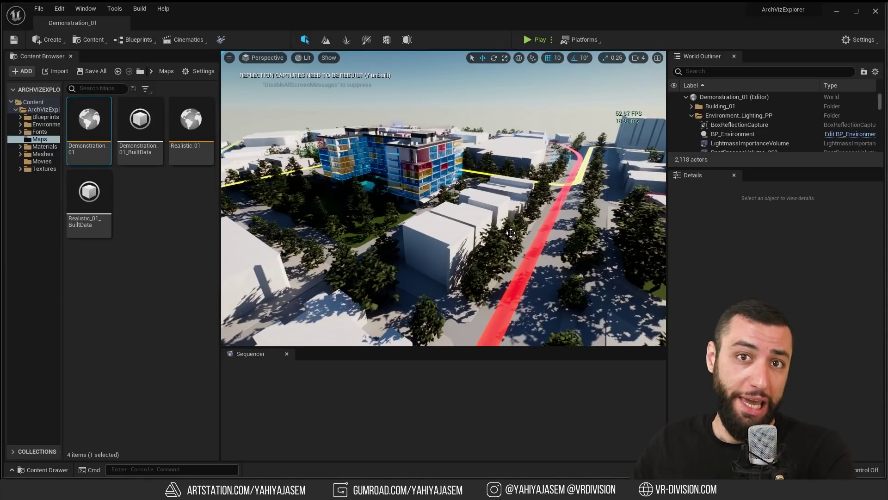
pyautogui.moveTo(505, 231); pyautogui.dragTo(406, 243, button='right')
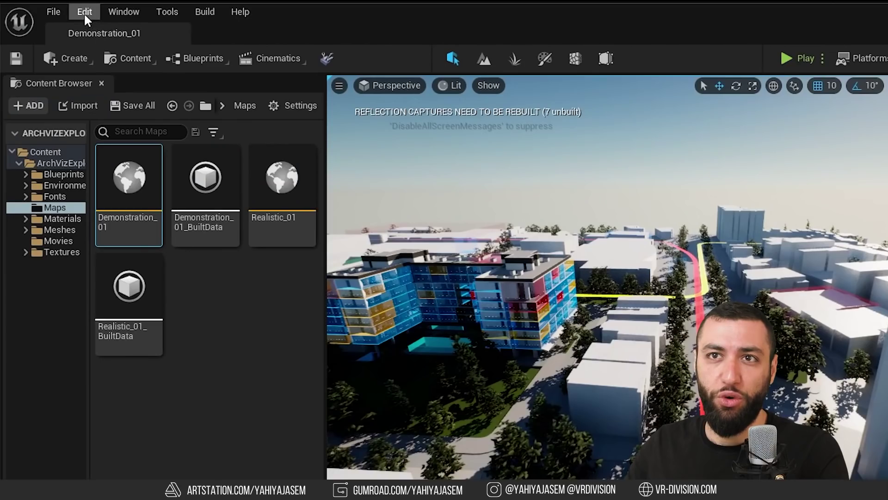
# Open the Rendering category of the project settings.
pyautogui.click(59, 9)
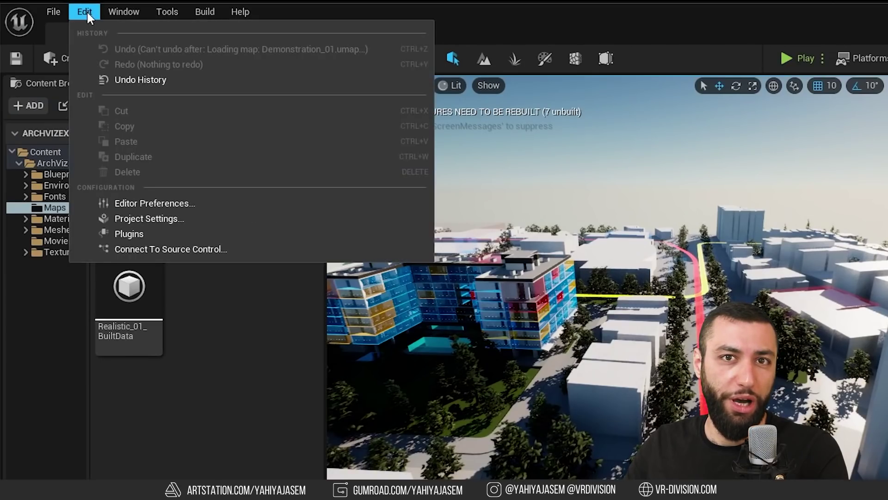
pyautogui.click(168, 218)
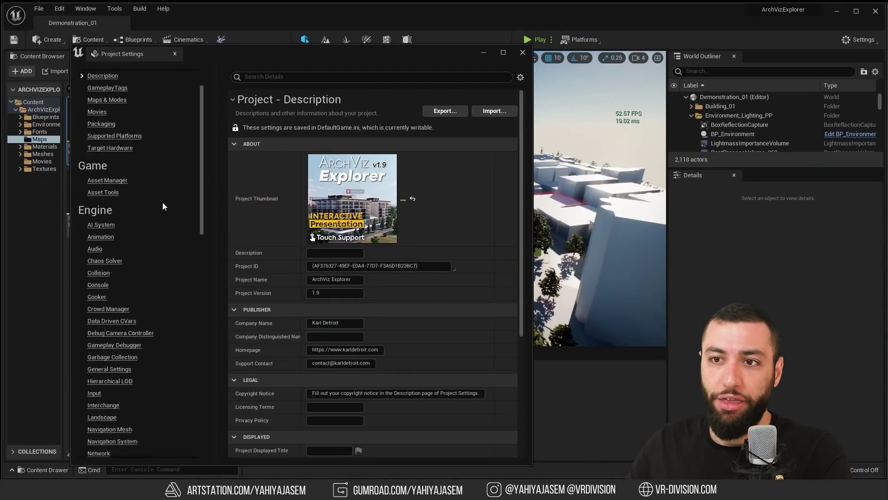
pyautogui.scroll(-1, 162, 275)
pyautogui.scroll(-6, 157, 183)
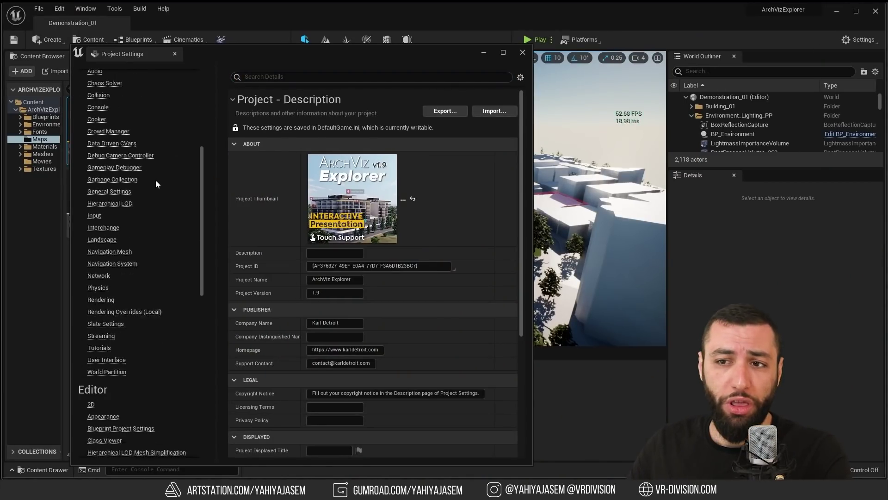
pyautogui.click(101, 270)
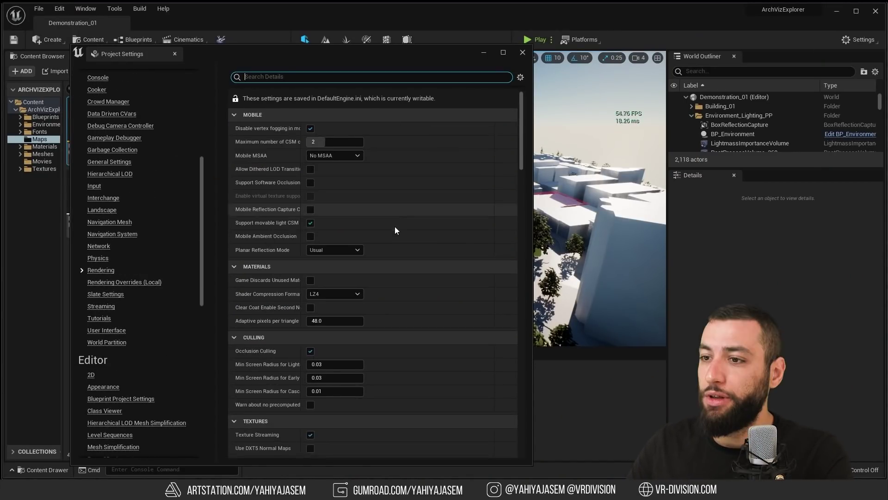
# Switch Dynamic Global Illumination to None and back to Lumen to compare the lighting.
pyautogui.scroll(-10, 396, 226)
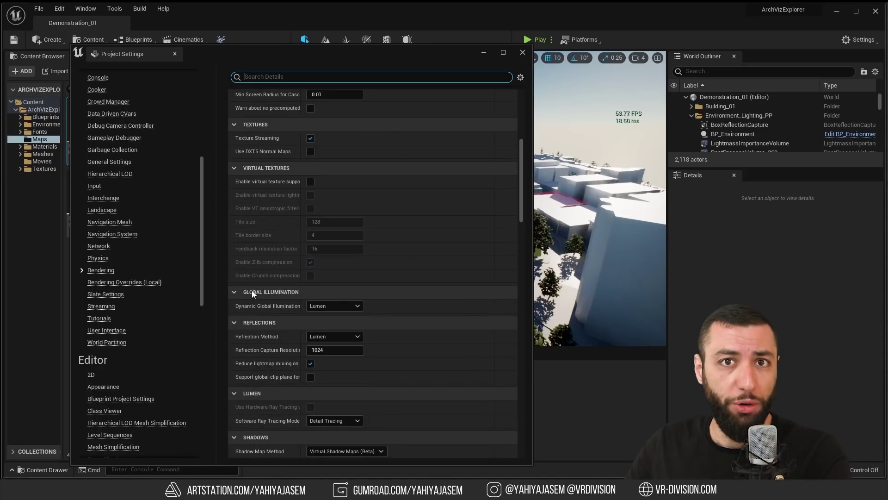
pyautogui.scroll(-2, 278, 273)
pyautogui.click(326, 262)
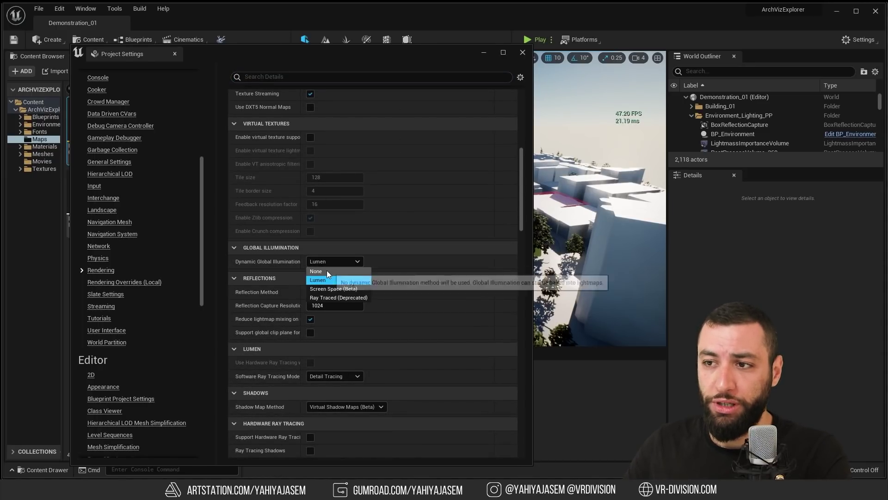
pyautogui.click(327, 271)
pyautogui.click(332, 262)
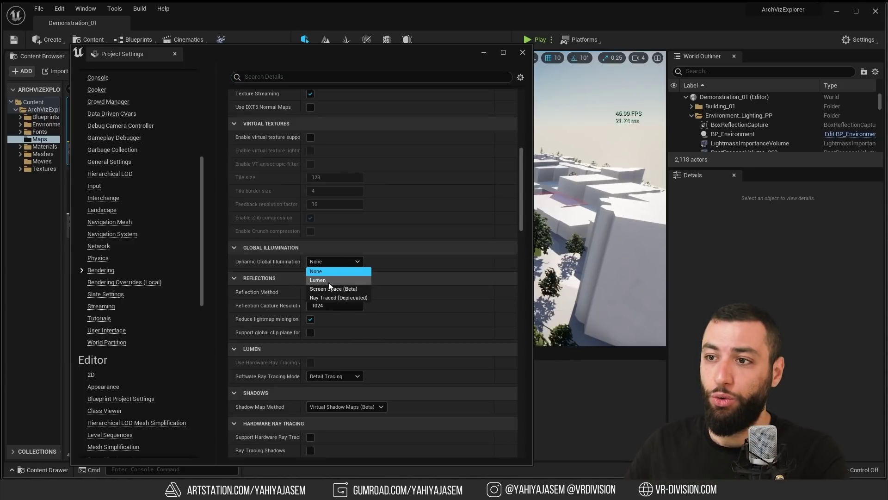
pyautogui.click(328, 279)
# Set the Reflection Capture Resolution to 256 in the Reflections settings.
pyautogui.scroll(-2, 393, 254)
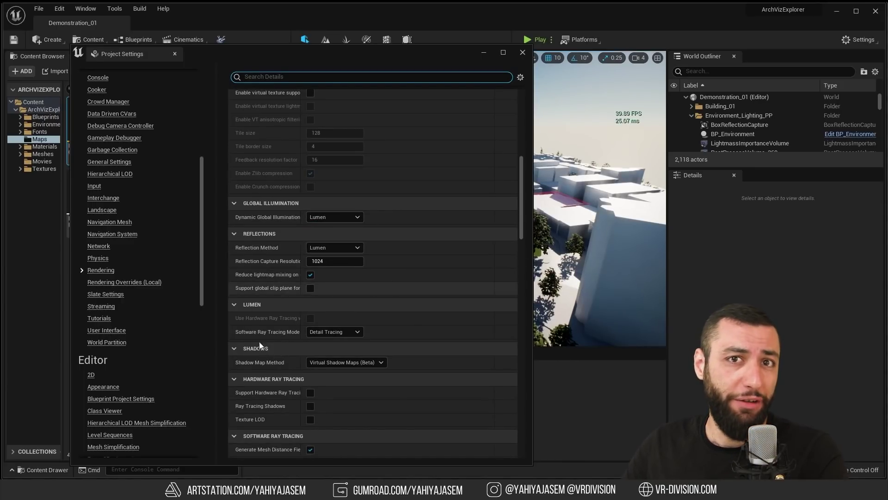
pyautogui.scroll(-3, 259, 278)
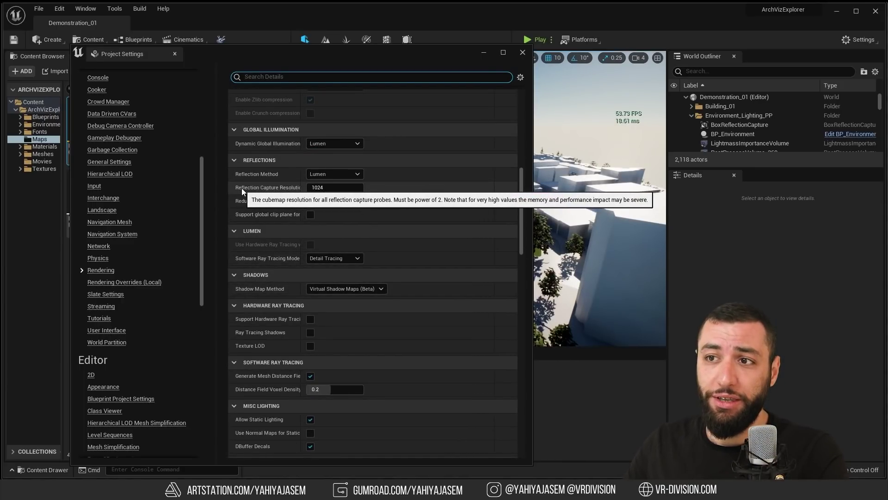
pyautogui.click(321, 188)
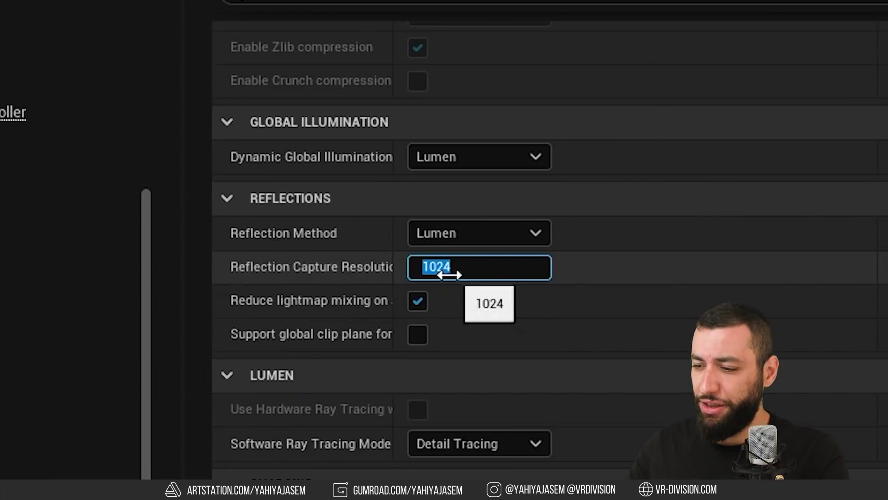
pyautogui.press('Return')
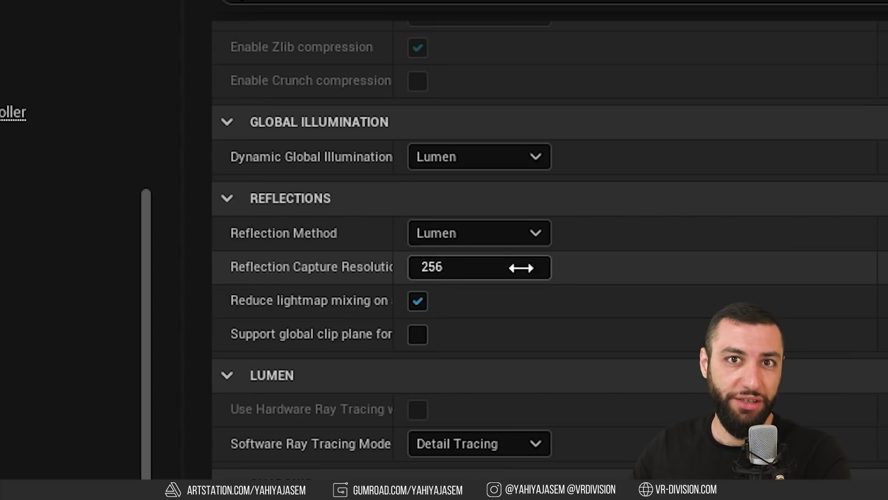
# Examine the Lumen, Shadows and ray tracing settings below the reflection options.
pyautogui.scroll(-3, 682, 283)
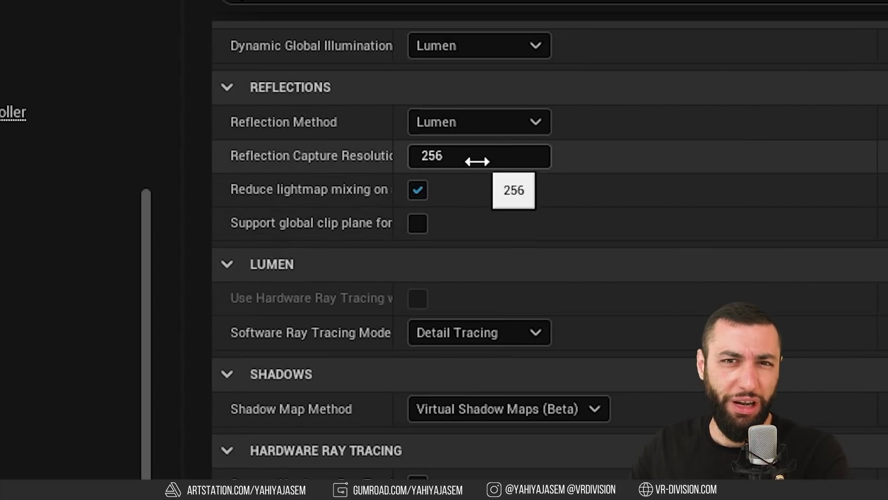
pyautogui.scroll(-1, 662, 190)
pyautogui.scroll(1, 342, 352)
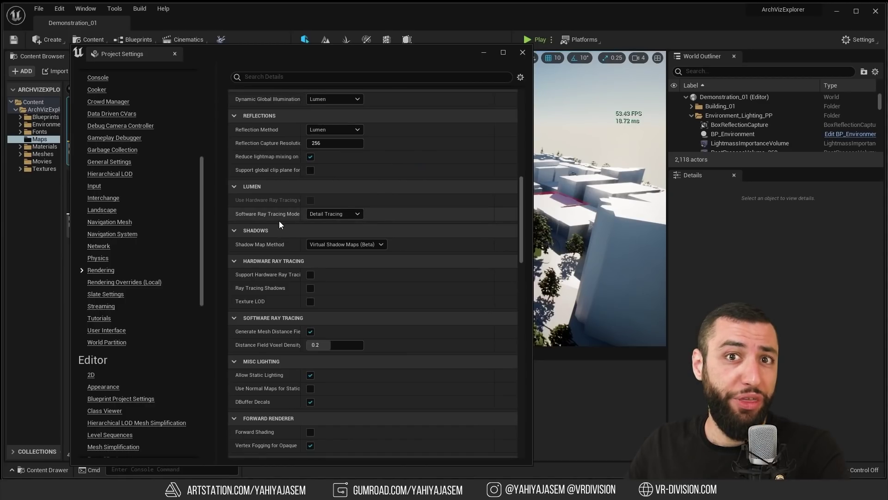
pyautogui.scroll(1, 280, 218)
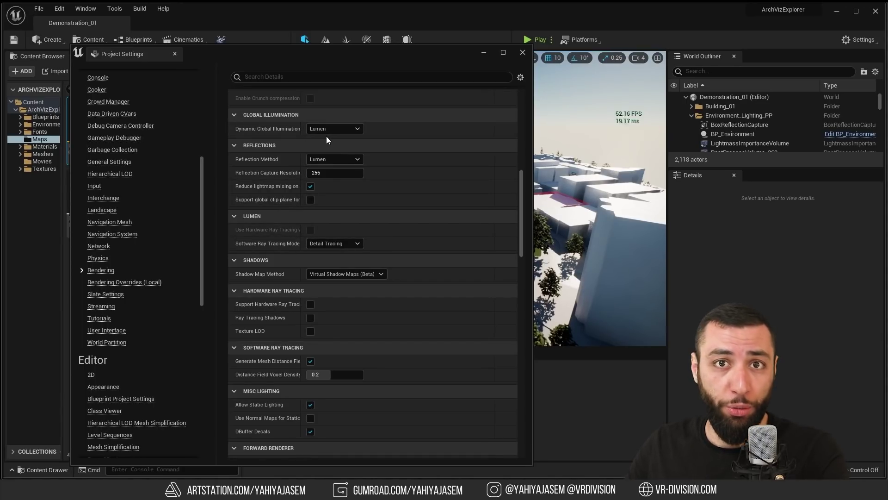
pyautogui.scroll(-2, 326, 136)
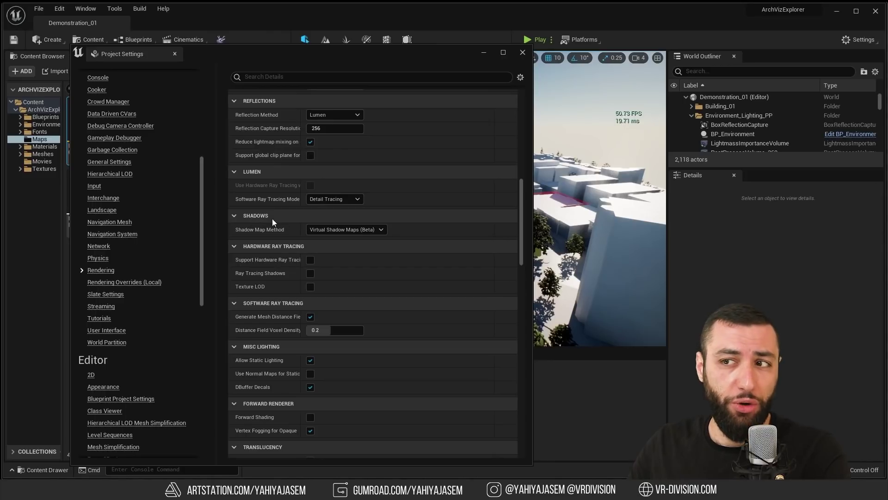
# Switch the Shadow Map Method to Shadow Maps in the Shadows settings.
pyautogui.click(328, 230)
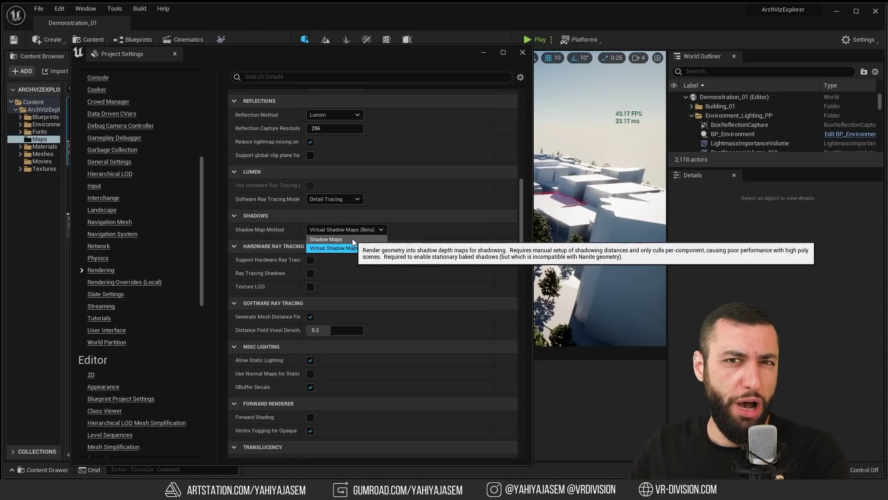
pyautogui.click(353, 248)
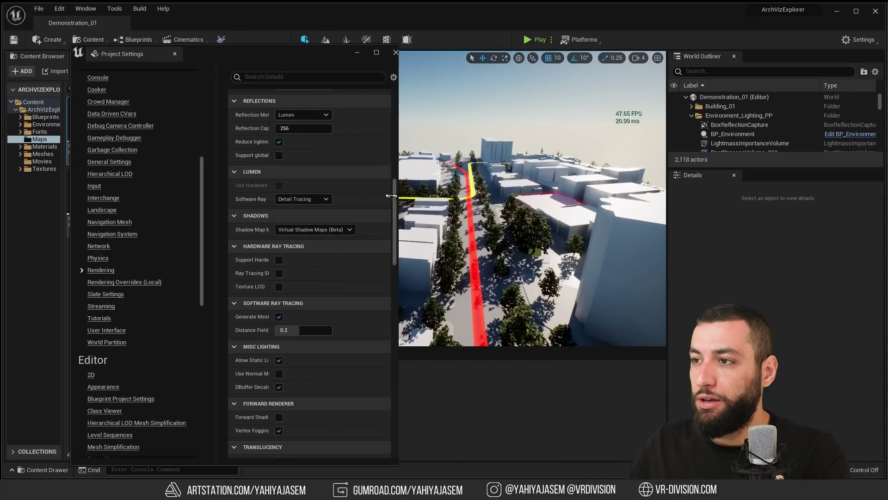
pyautogui.click(200, 233)
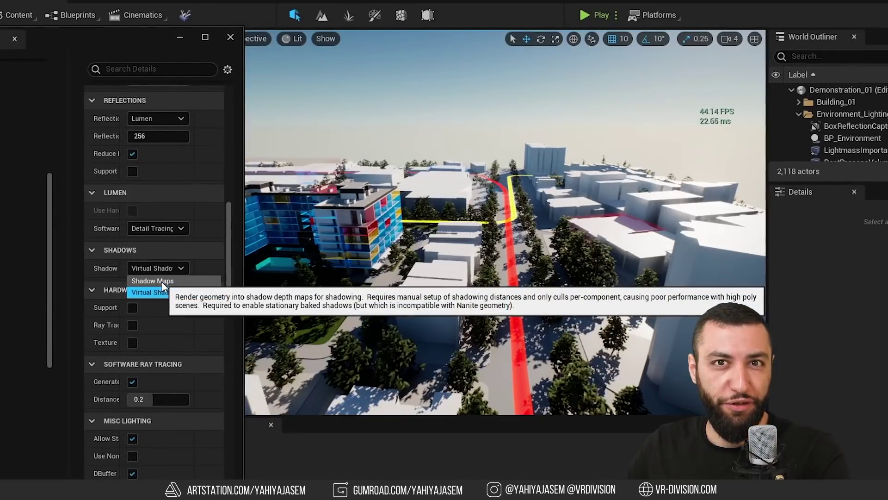
pyautogui.click(161, 281)
# Set Dynamic Global Illumination to None, look over the city's lighting, and set it back to Lumen.
pyautogui.scroll(3, 162, 139)
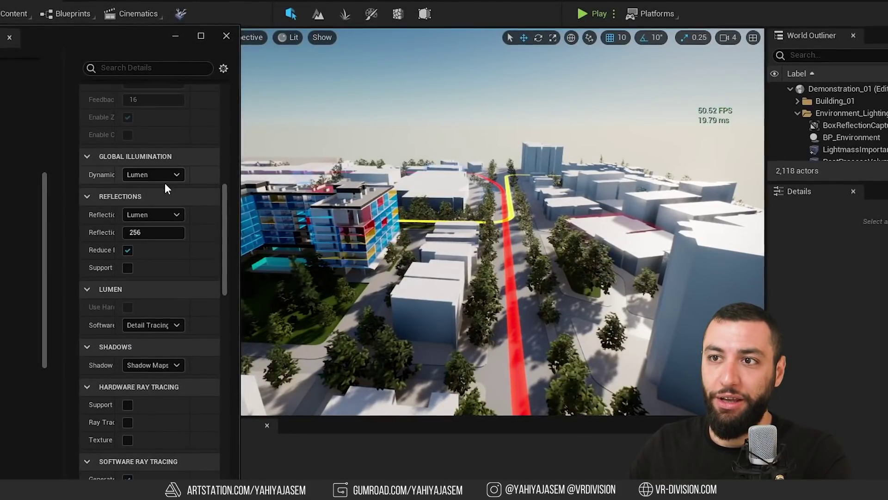
pyautogui.click(153, 176)
pyautogui.click(154, 190)
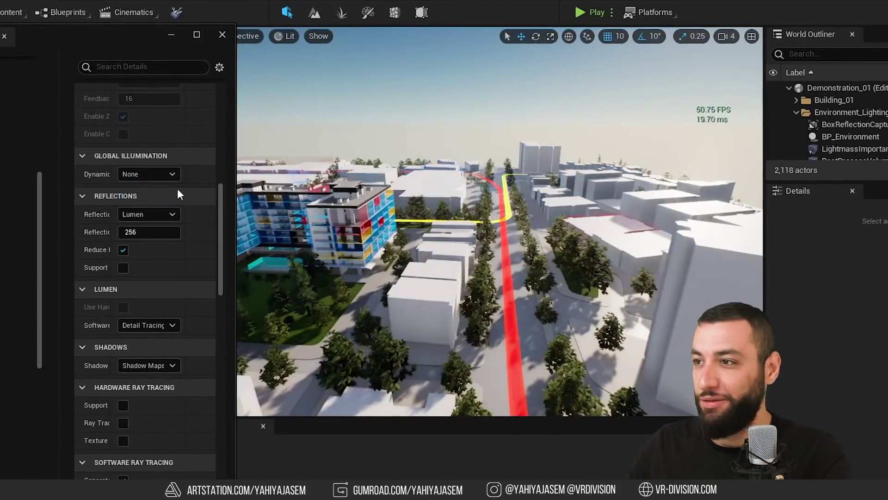
pyautogui.moveTo(463, 248); pyautogui.dragTo(518, 248, button='right')
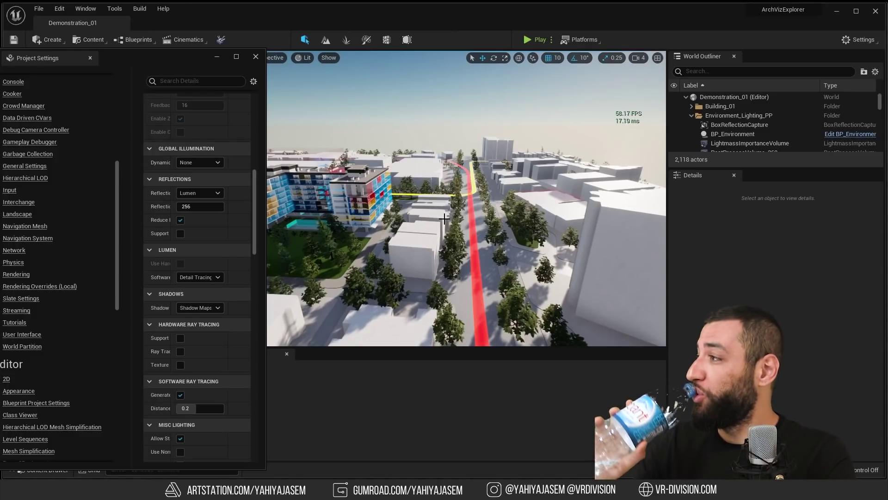
pyautogui.moveTo(444, 218); pyautogui.dragTo(501, 216, button='right')
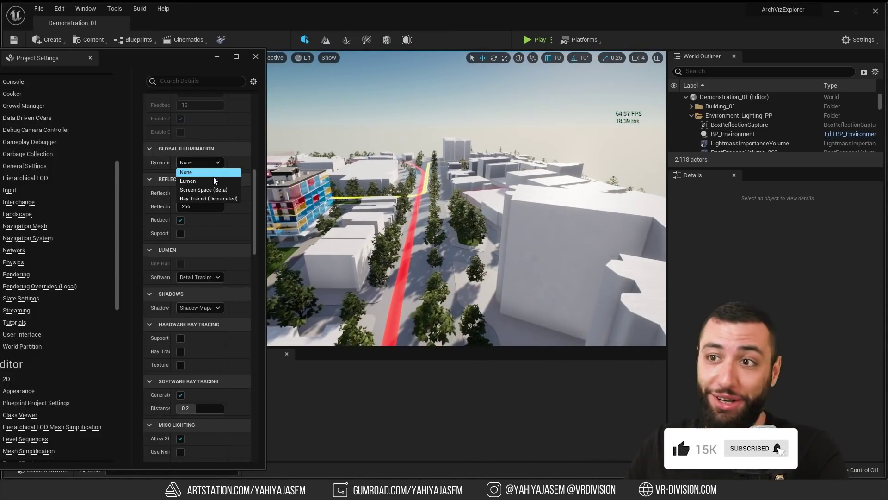
pyautogui.moveTo(446, 162); pyautogui.dragTo(459, 163, button='right')
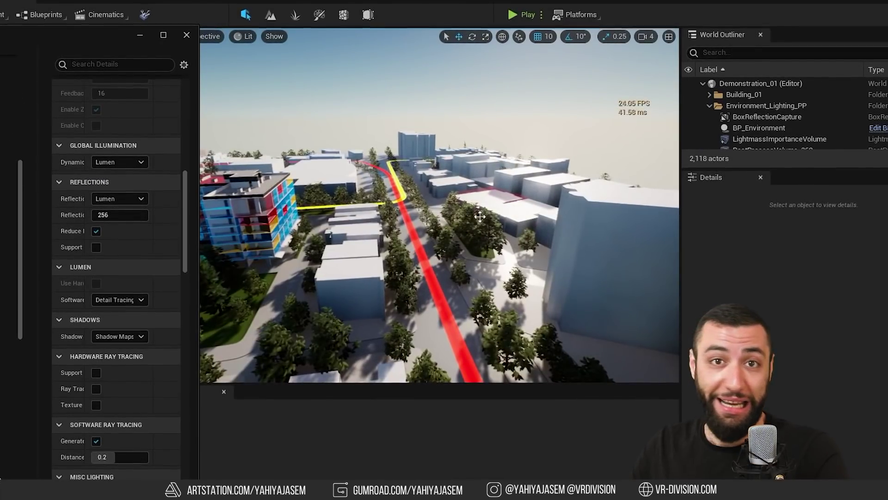
pyautogui.moveTo(481, 216); pyautogui.dragTo(479, 231, button='right')
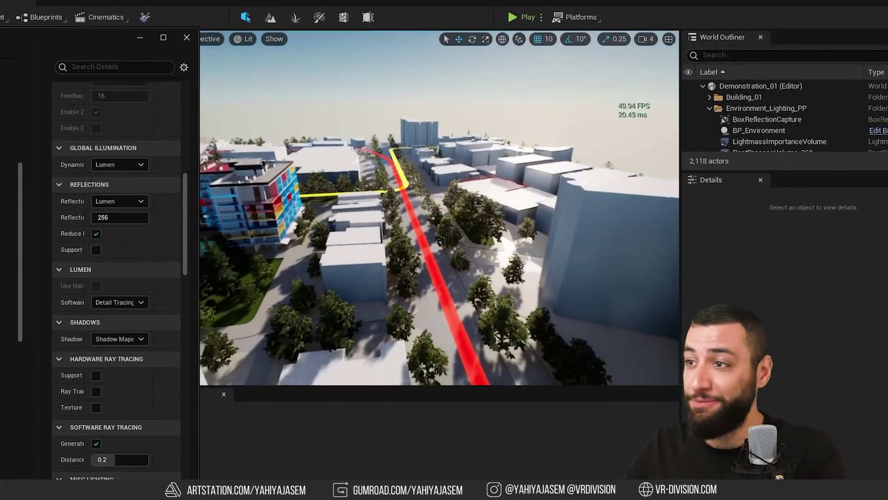
pyautogui.moveTo(341, 182); pyautogui.dragTo(354, 190, button='right')
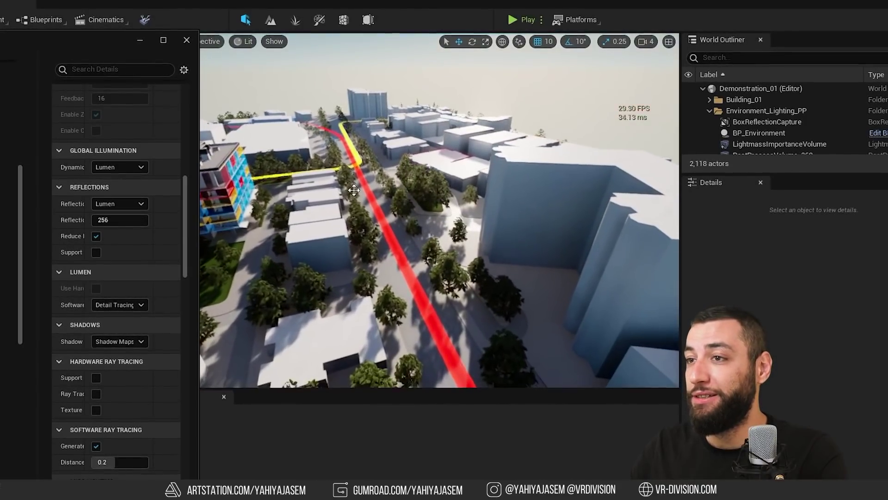
# Toggle Dynamic Global Illumination to None and back to Lumen again, comparing the shading on the white buildings from other angles.
pyautogui.click(133, 167)
pyautogui.click(129, 183)
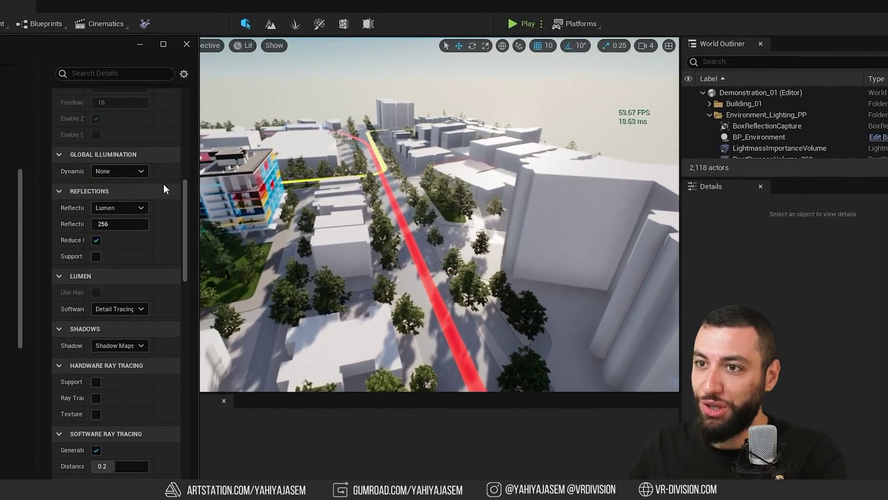
pyautogui.click(132, 170)
pyautogui.click(129, 194)
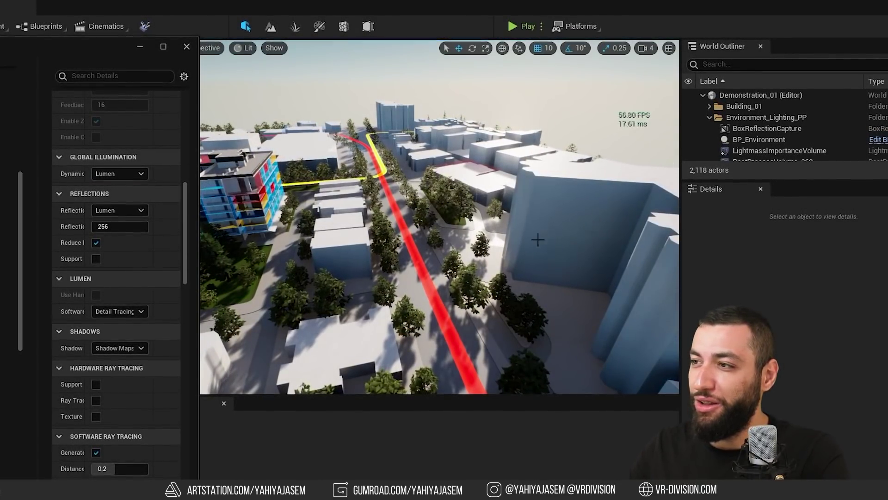
pyautogui.moveTo(493, 236); pyautogui.dragTo(541, 222, button='right')
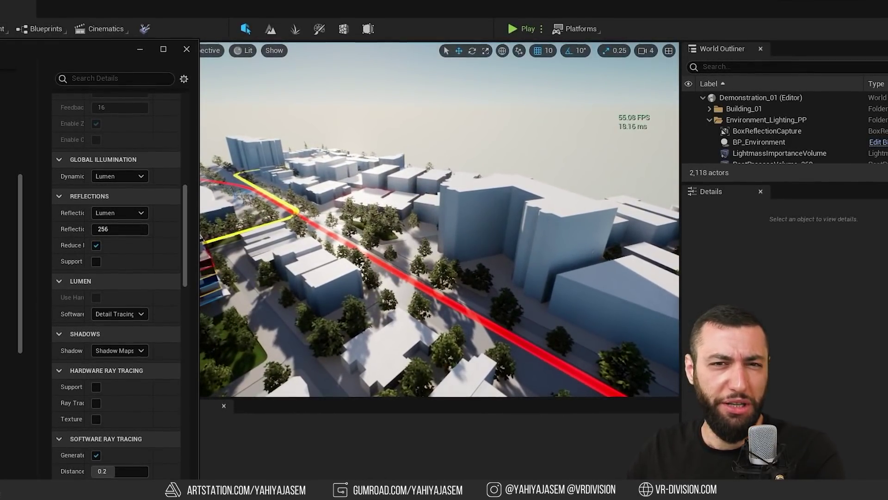
pyautogui.moveTo(493, 238); pyautogui.dragTo(251, 303, button='right')
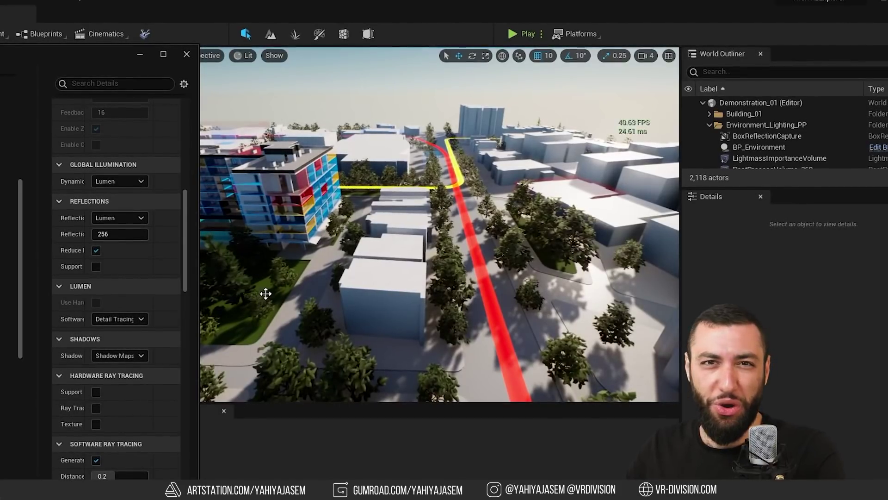
# Set the Shadow Map Method to Virtual Shadow Maps (Beta) and inspect the shadows around the apartment building.
pyautogui.click(119, 357)
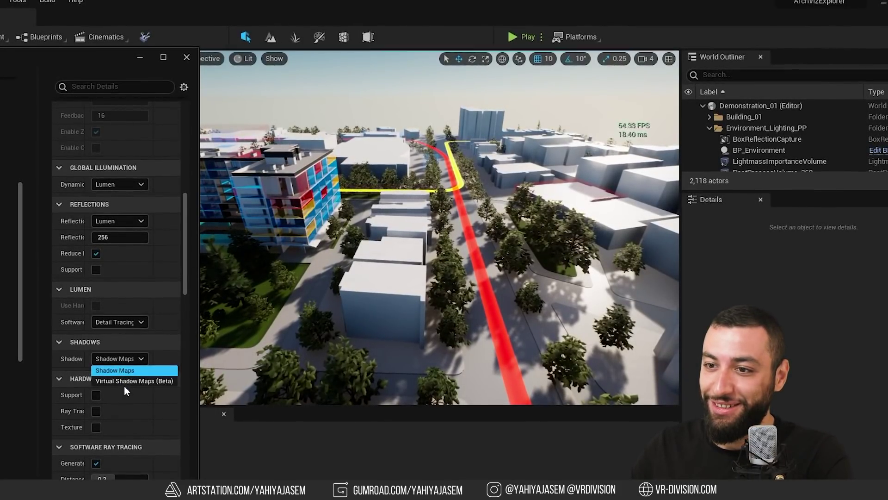
pyautogui.click(124, 384)
pyautogui.moveTo(383, 311); pyautogui.dragTo(419, 304, button='right')
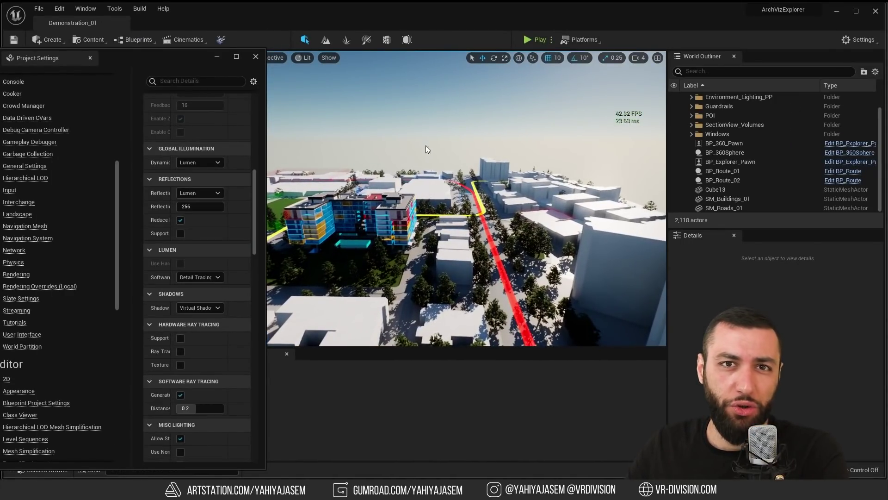
pyautogui.moveTo(425, 146); pyautogui.dragTo(453, 126, button='right')
pyautogui.moveTo(499, 145); pyautogui.dragTo(513, 153, button='right')
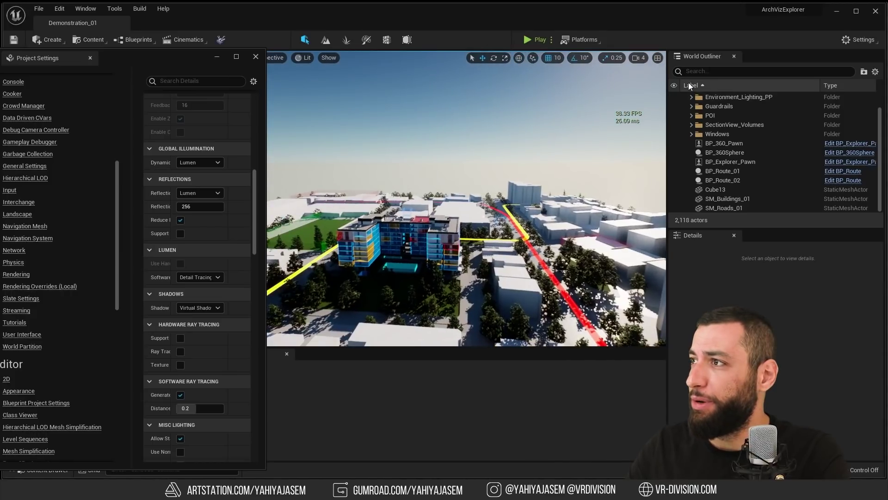
# Search the level's actors for "sun" and for "direc", and clear the search.
pyautogui.click(721, 71)
pyautogui.write('sun')
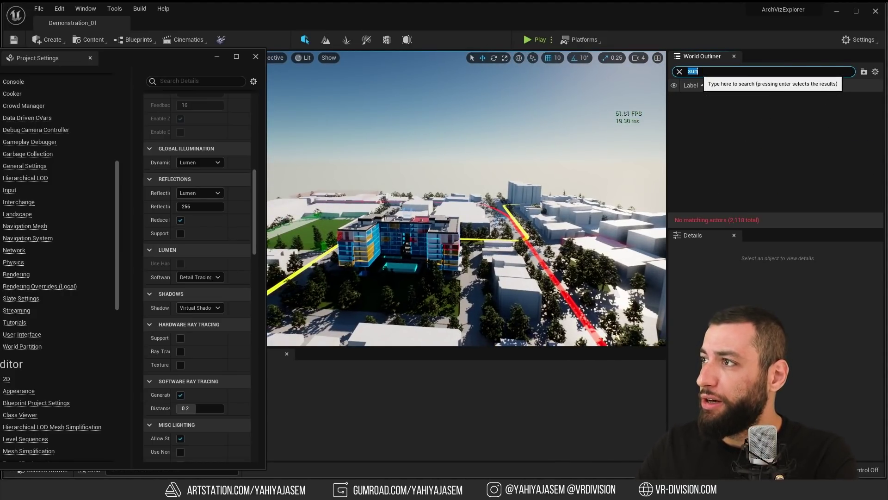
pyautogui.press('BackSpace')
pyautogui.press('BackSpace')
pyautogui.press('BackSpace')
pyautogui.write('direc')
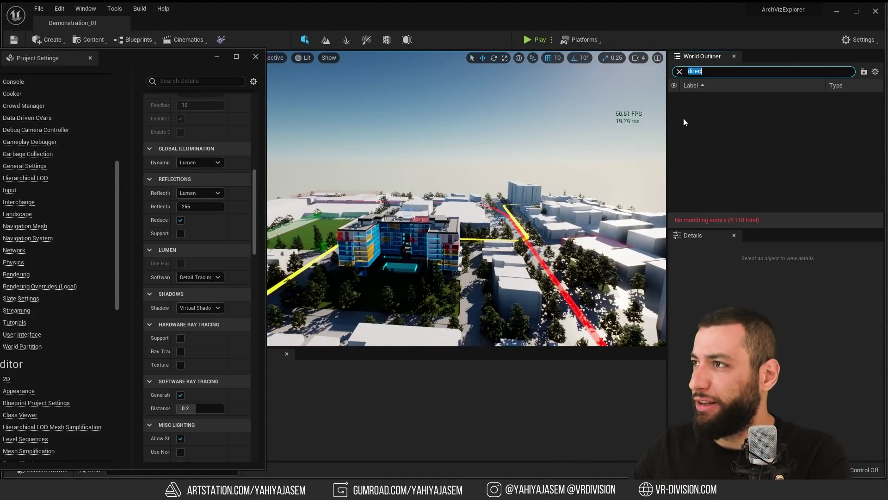
pyautogui.press('BackSpace')
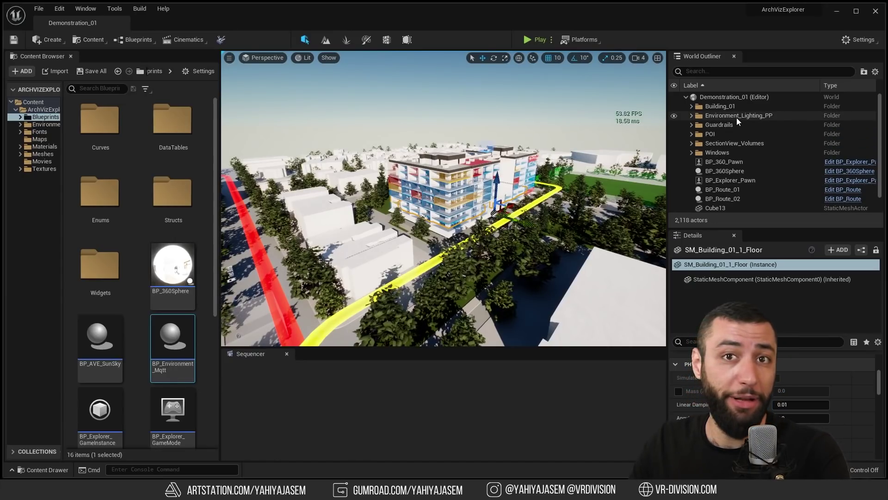
# Expand the Environment_Lighting_PP folder and select the BP_Environment actor.
pyautogui.click(692, 116)
pyautogui.click(718, 137)
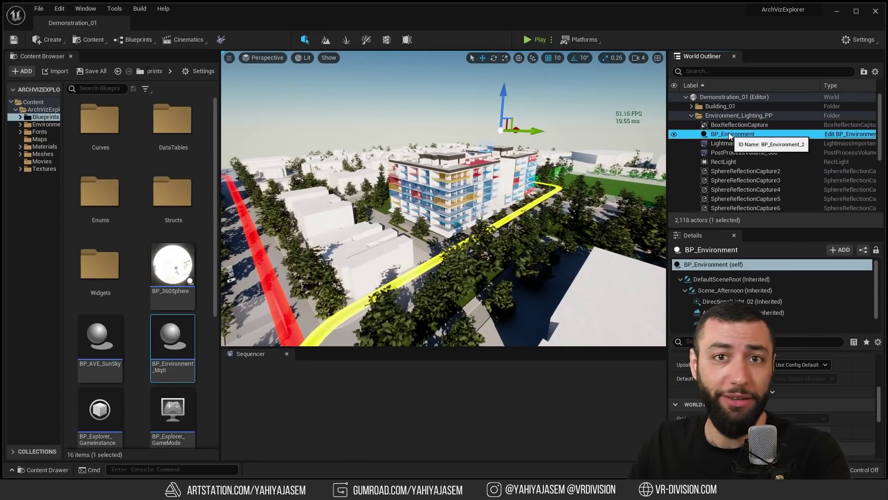
pyautogui.moveTo(536, 175); pyautogui.dragTo(555, 137, button='right')
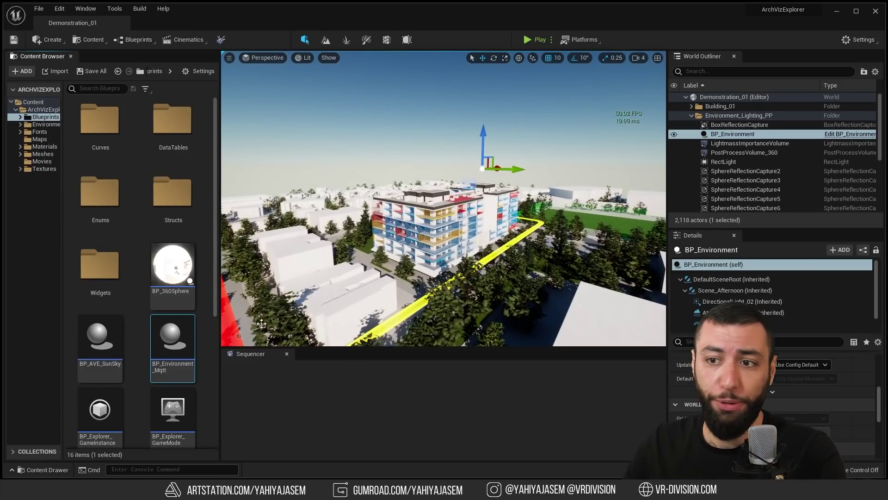
# Open the BP_Environment_Mqtt blueprint and examine the node chain in its Event Graph.
pyautogui.doubleClick(171, 347)
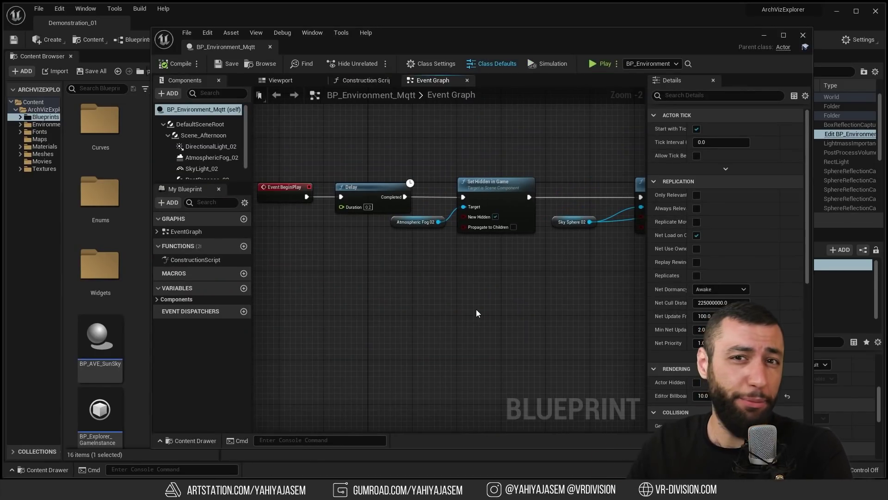
pyautogui.moveTo(480, 307); pyautogui.dragTo(430, 318, button='right')
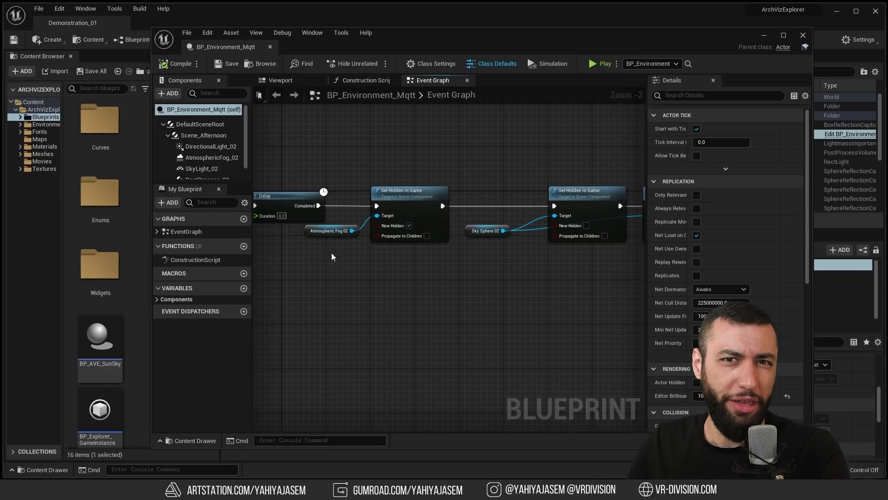
pyautogui.moveTo(585, 238); pyautogui.dragTo(433, 239, button='right')
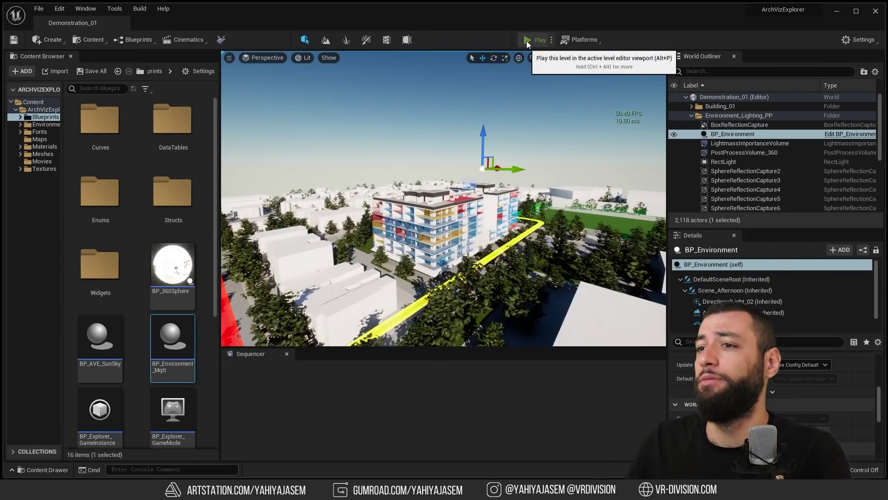
# Play the level in full screen and orbit around the apartment building.
pyautogui.click(527, 41)
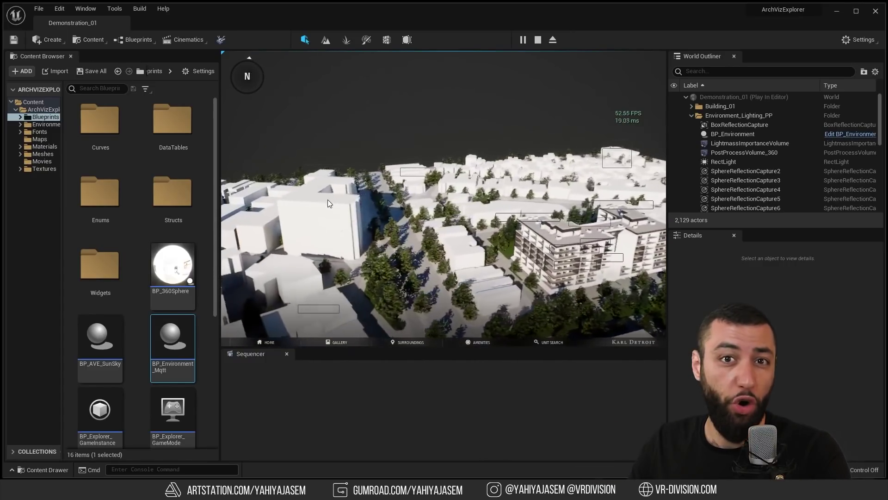
pyautogui.moveTo(328, 199); pyautogui.dragTo(491, 258)
pyautogui.press('F11')
pyautogui.moveTo(467, 212); pyautogui.dragTo(46, 56)
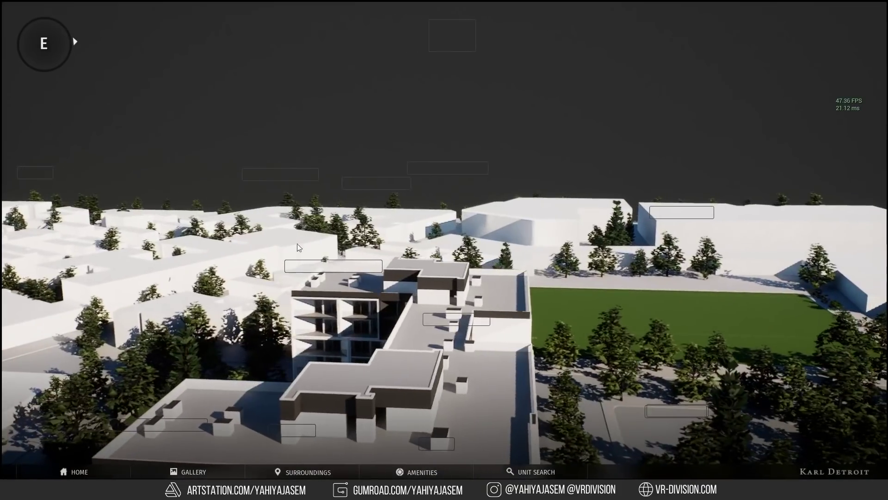
pyautogui.moveTo(298, 246); pyautogui.dragTo(68, 194)
pyautogui.moveTo(98, 285); pyautogui.dragTo(260, 176)
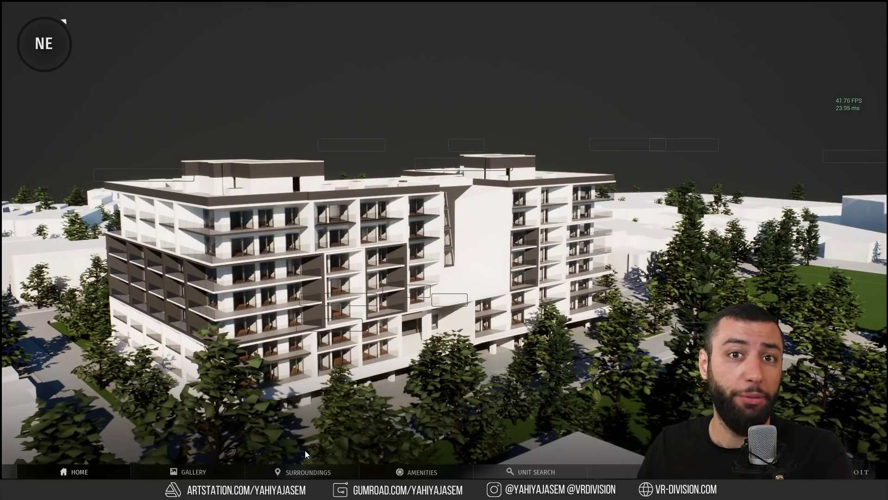
# Open the running project's Gallery and browse its images, including Roof Garden, Indoor & Outdoor Parking and Pool.
pyautogui.click(192, 465)
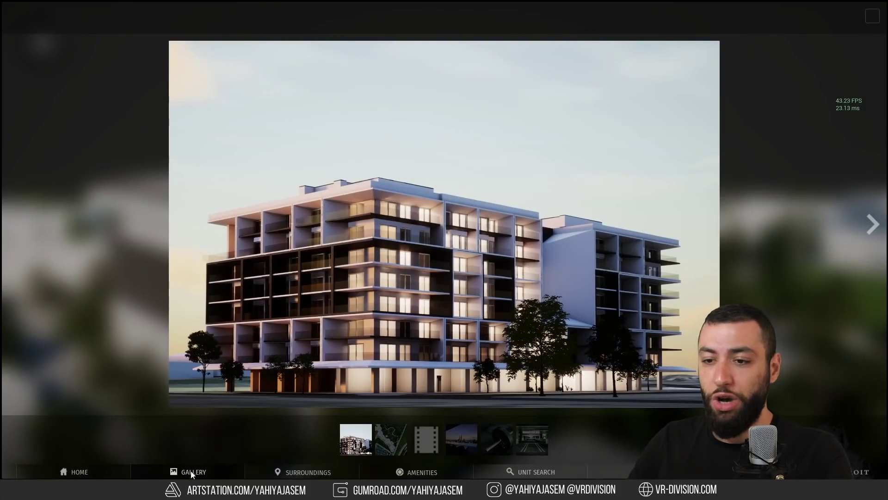
pyautogui.click(397, 445)
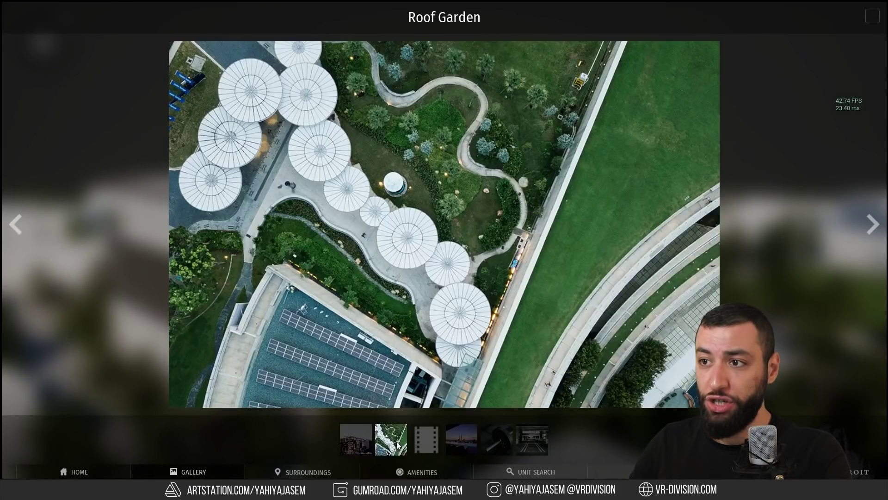
pyautogui.click(424, 434)
pyautogui.click(528, 440)
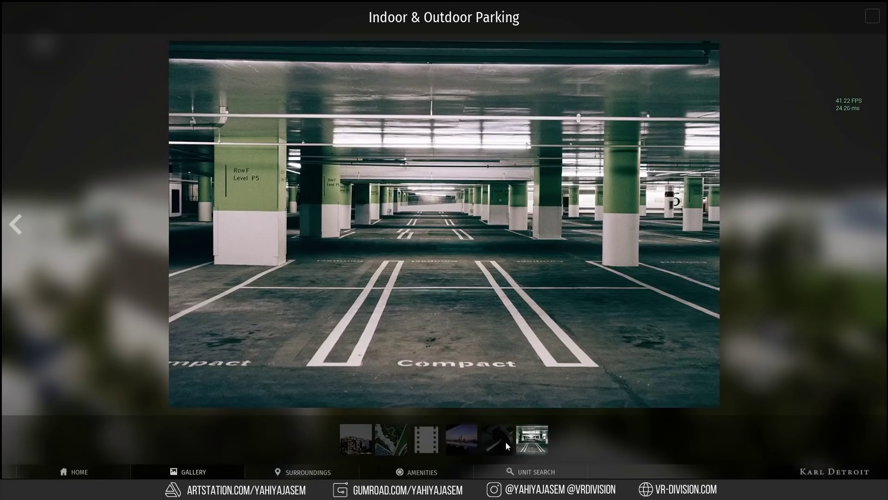
pyautogui.click(505, 441)
pyautogui.click(873, 224)
pyautogui.click(15, 224)
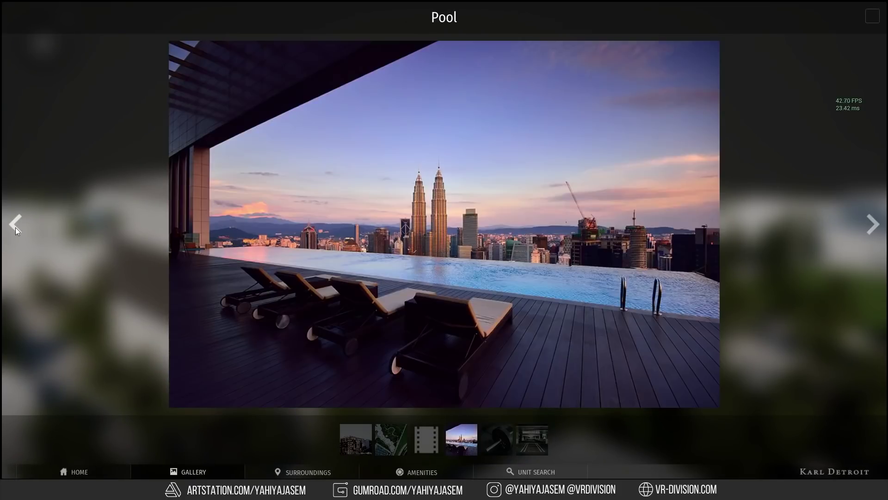
pyautogui.click(391, 440)
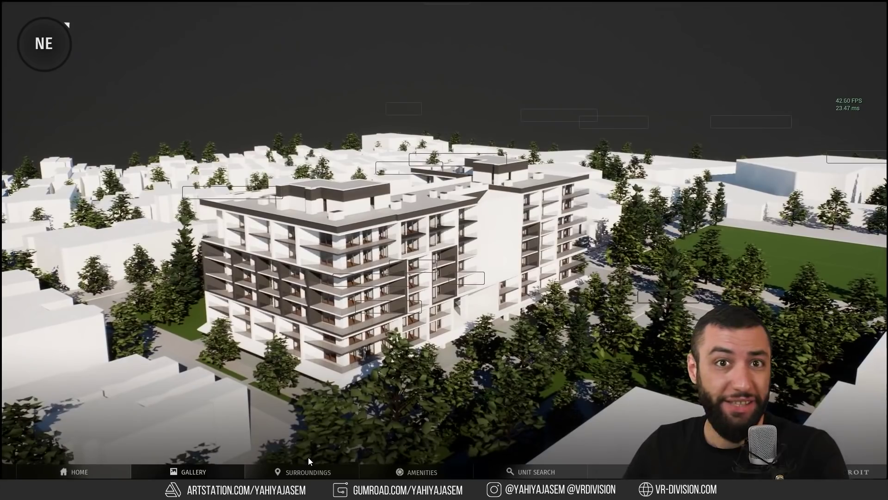
# Open the Surroundings map and focus on Bakery & Cafe under Dining.
pyautogui.click(308, 471)
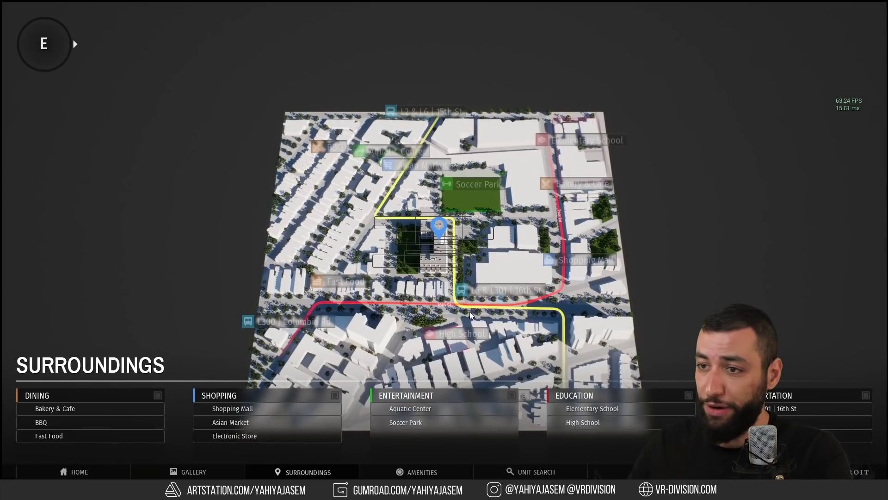
pyautogui.click(90, 411)
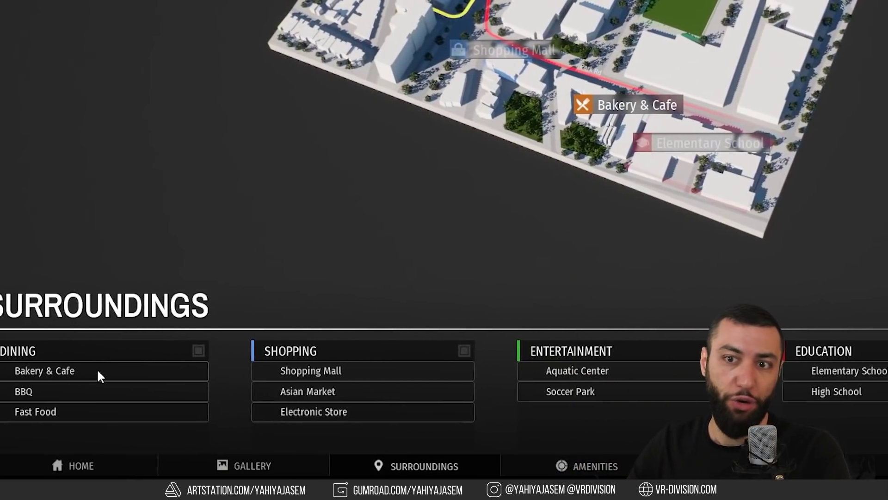
# Focus the Surroundings map on Asian Market, Soccer Park and the L2 & L6 | 15th St stop.
pyautogui.click(303, 391)
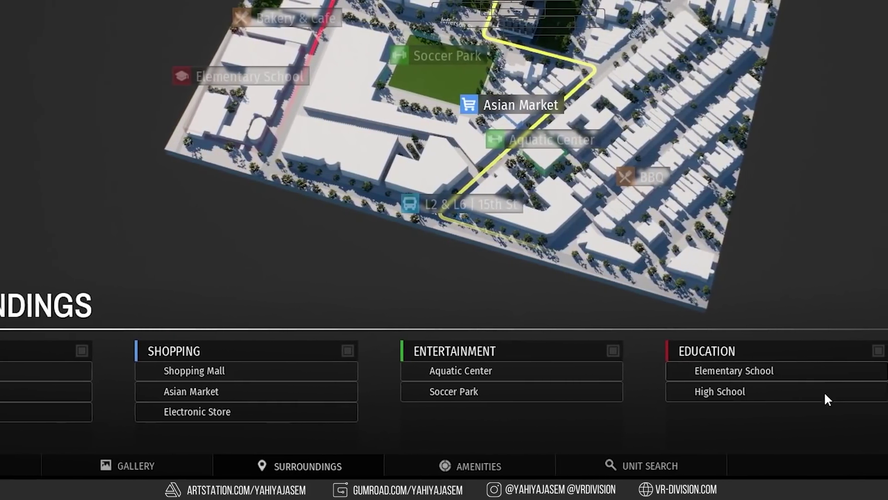
pyautogui.click(447, 391)
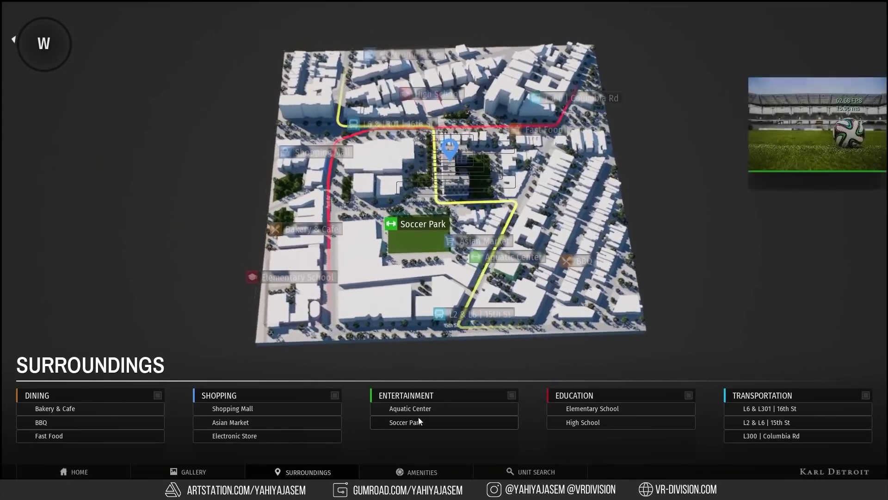
pyautogui.scroll(3, 461, 301)
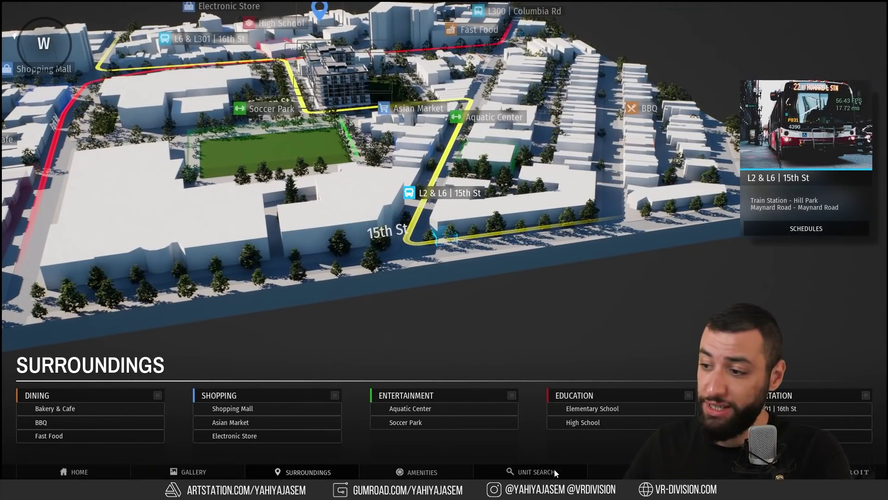
# Open Unit Search, filter for sold units with a minimum surface of 85 m², and inspect the highlighted apartments around the building.
pyautogui.click(558, 471)
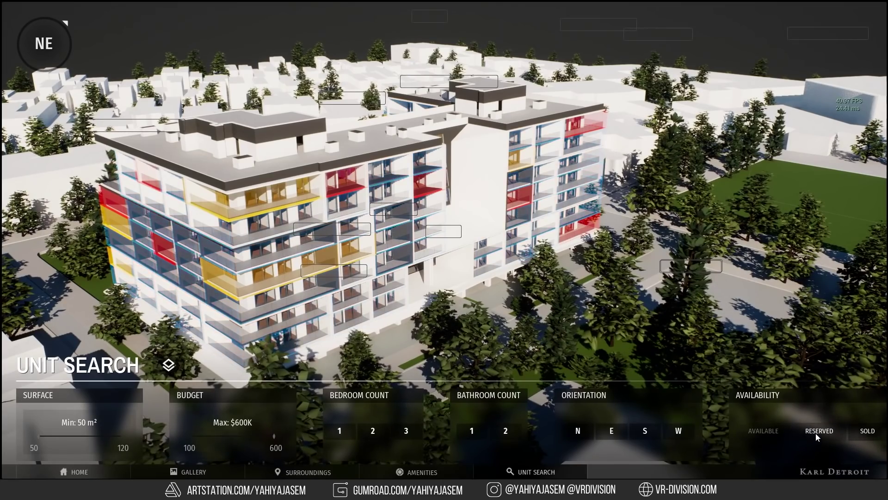
pyautogui.scroll(-3, 620, 333)
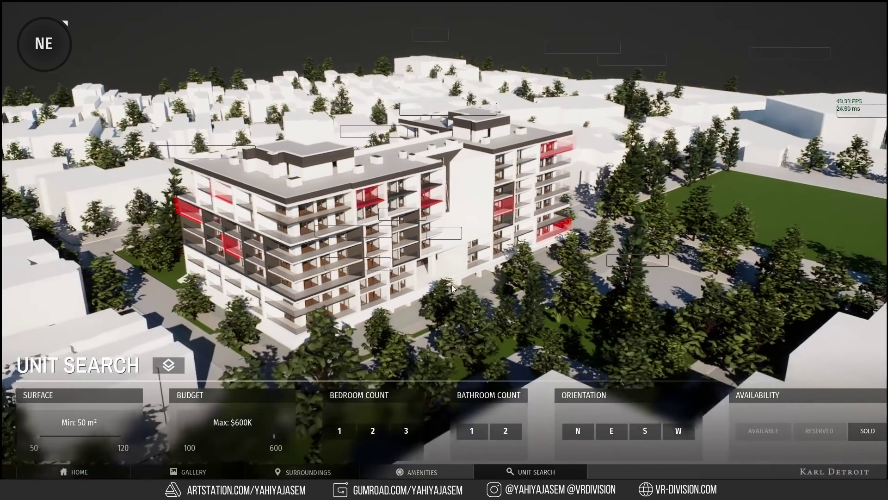
pyautogui.moveTo(452, 285); pyautogui.dragTo(232, 255)
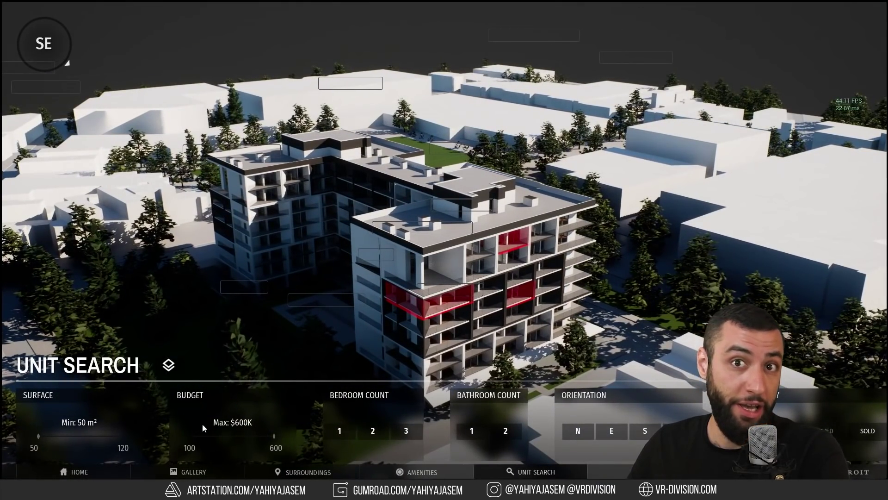
pyautogui.moveTo(242, 289); pyautogui.dragTo(115, 324)
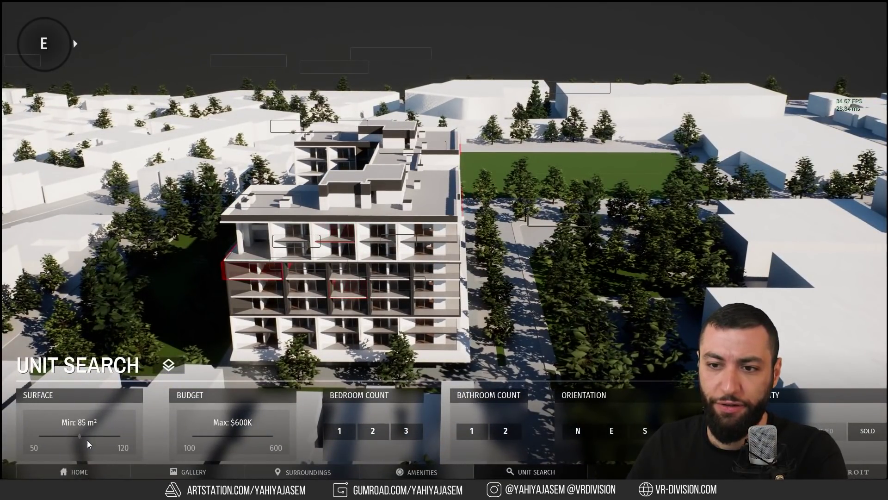
pyautogui.moveTo(324, 264); pyautogui.dragTo(196, 270)
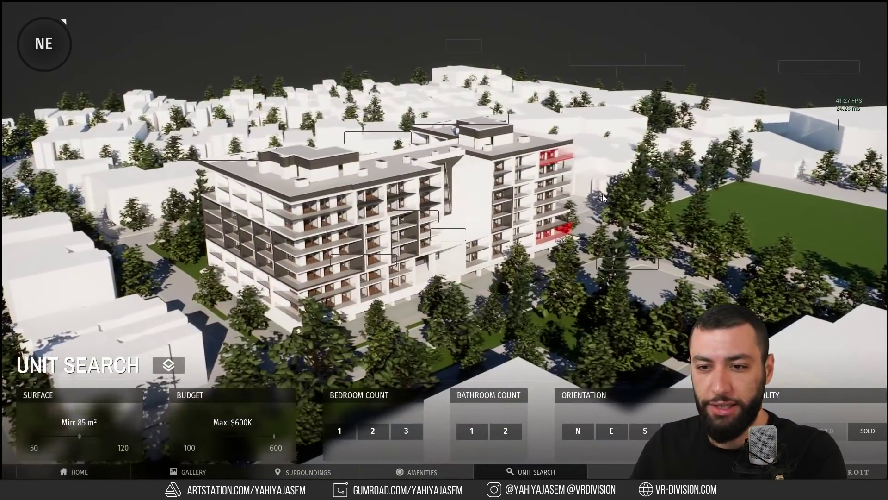
pyautogui.moveTo(603, 193); pyautogui.dragTo(553, 277)
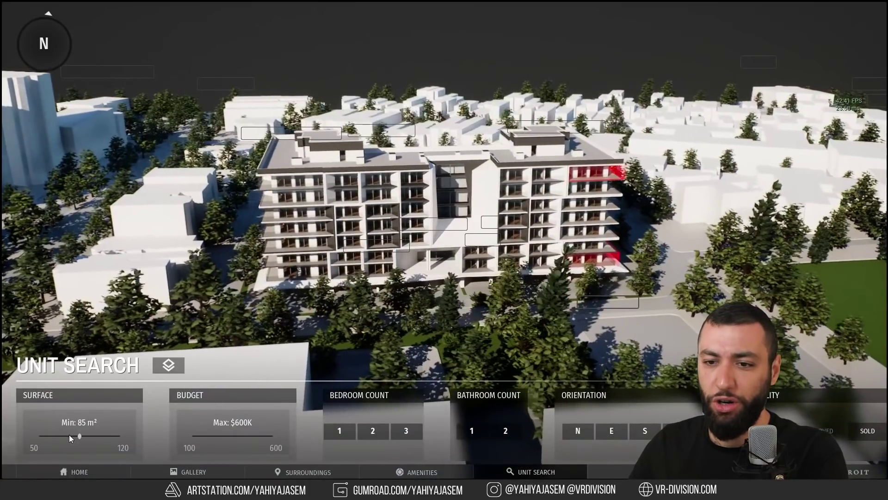
# Lower the minimum surface to 64 m² and switch the availability filter from sold units to available ones only.
pyautogui.moveTo(72, 435); pyautogui.dragTo(55, 435)
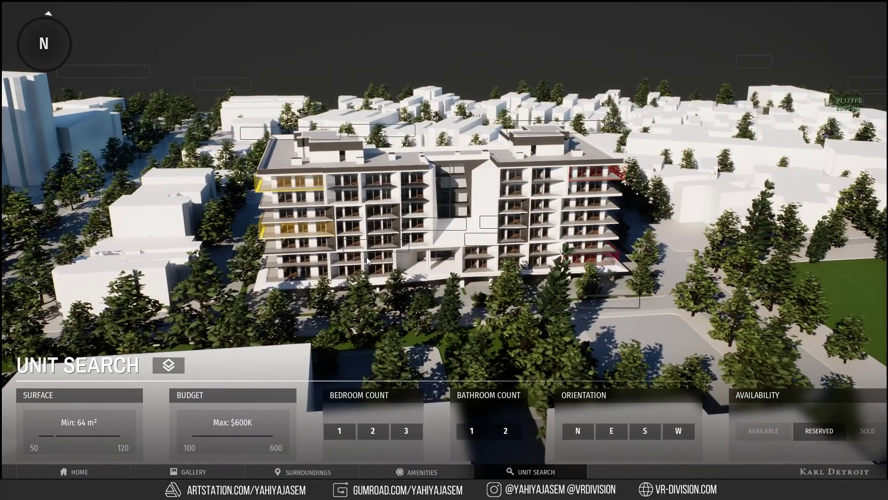
pyautogui.moveTo(367, 257); pyautogui.dragTo(517, 269)
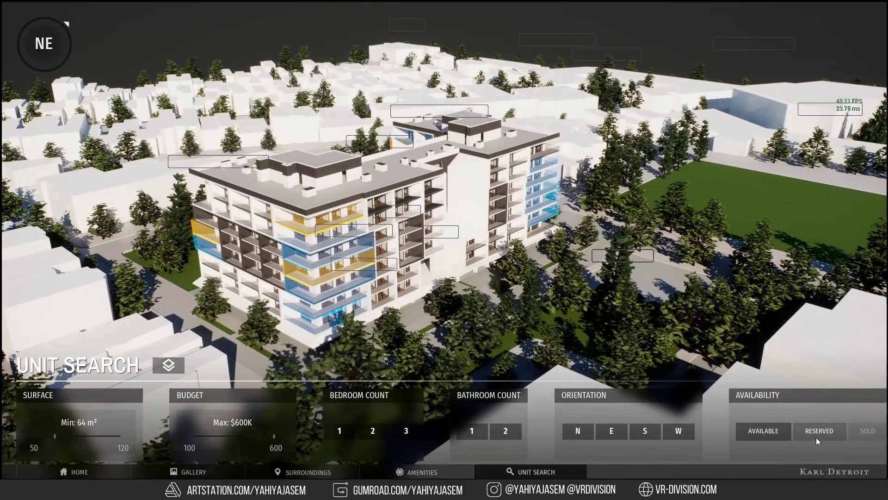
pyautogui.click(816, 435)
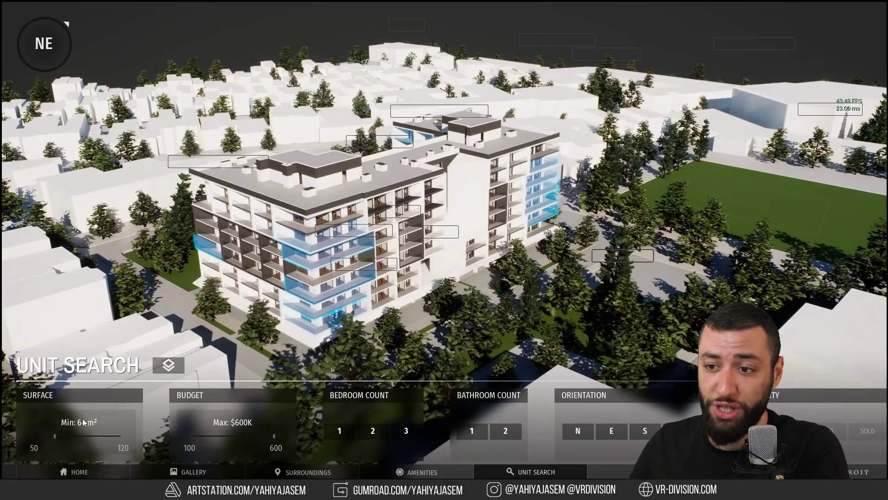
# Set the maximum budget to $349K and toggle the 2- and 3-bedroom filters.
pyautogui.moveTo(273, 436); pyautogui.dragTo(232, 436)
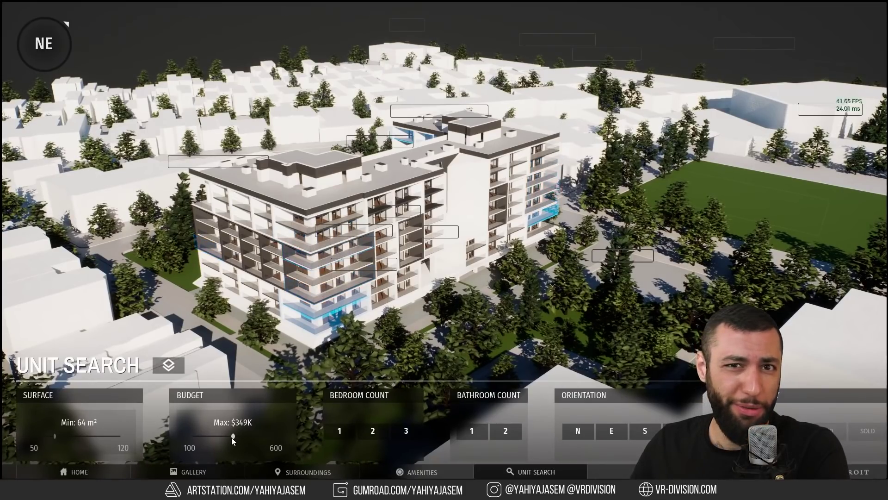
pyautogui.click(372, 431)
pyautogui.click(405, 430)
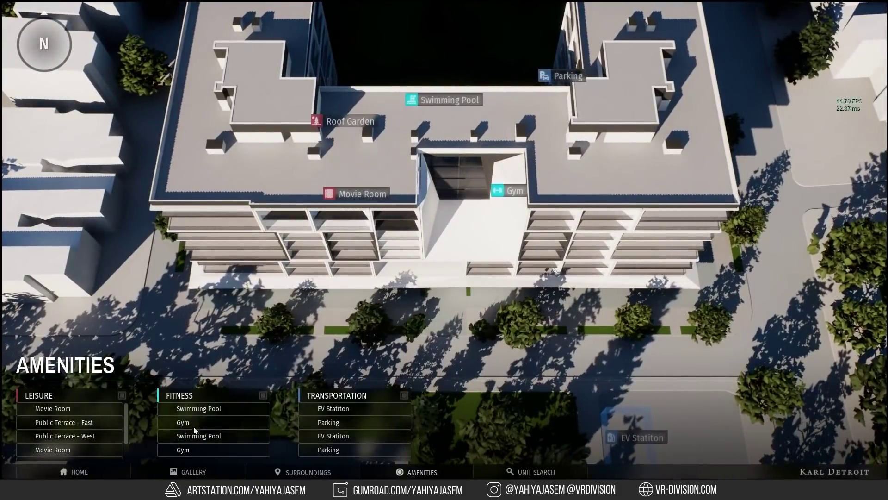
# View the Swimming Pool and EV Statiton amenities, toggle the Transportation and Fitness categories, and orbit around the building.
pyautogui.click(194, 433)
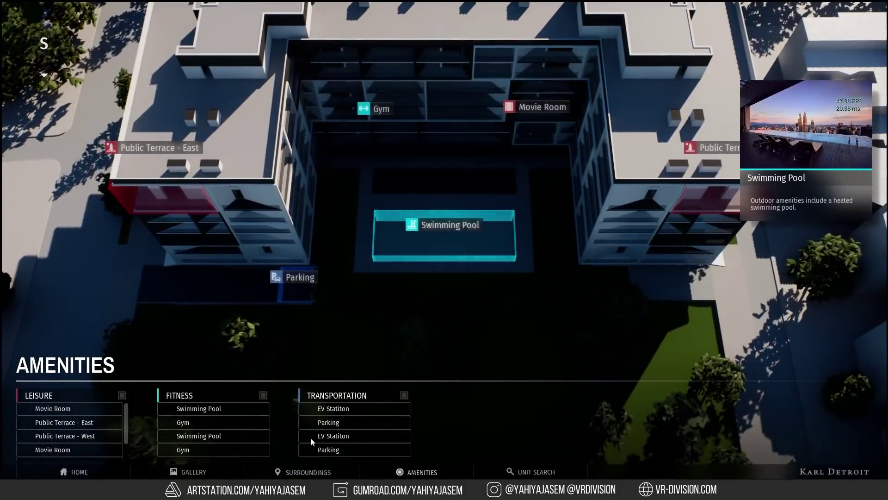
pyautogui.click(311, 438)
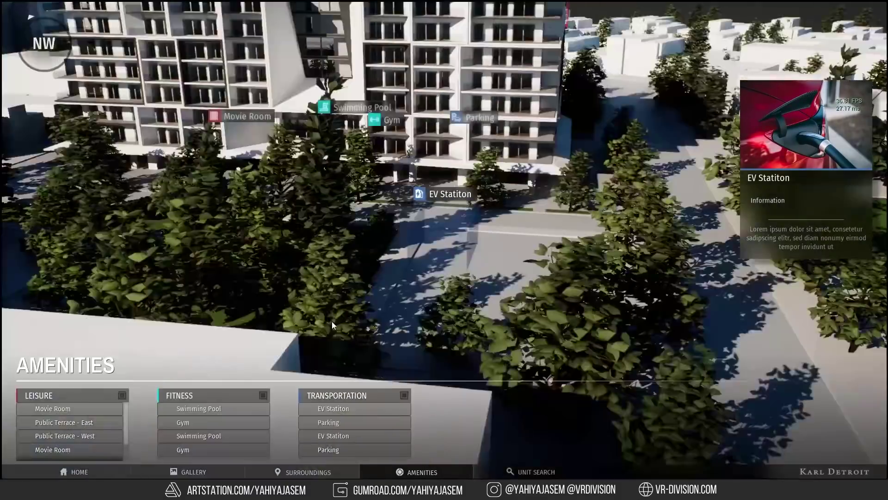
pyautogui.click(405, 395)
pyautogui.click(263, 395)
pyautogui.moveTo(307, 284); pyautogui.dragTo(25, 399)
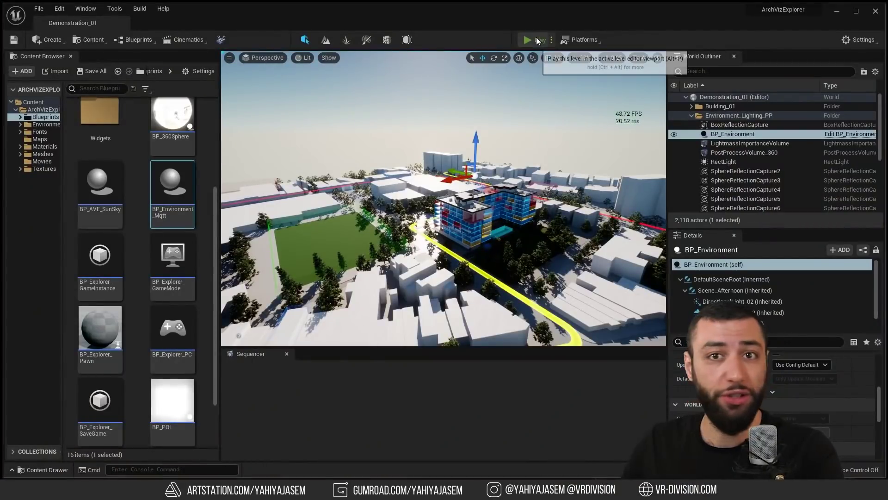
# Play the level in the editor viewport and dismiss the ArchViz Explorer welcome window.
pyautogui.click(537, 41)
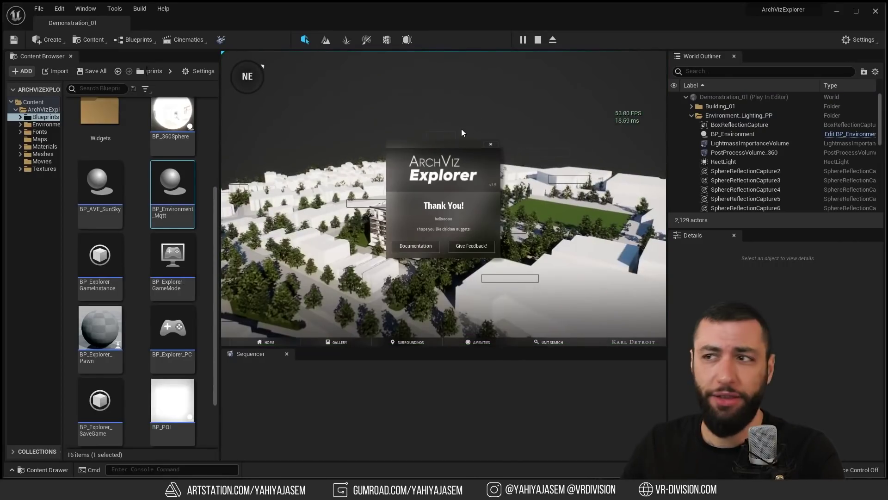
pyautogui.click(491, 144)
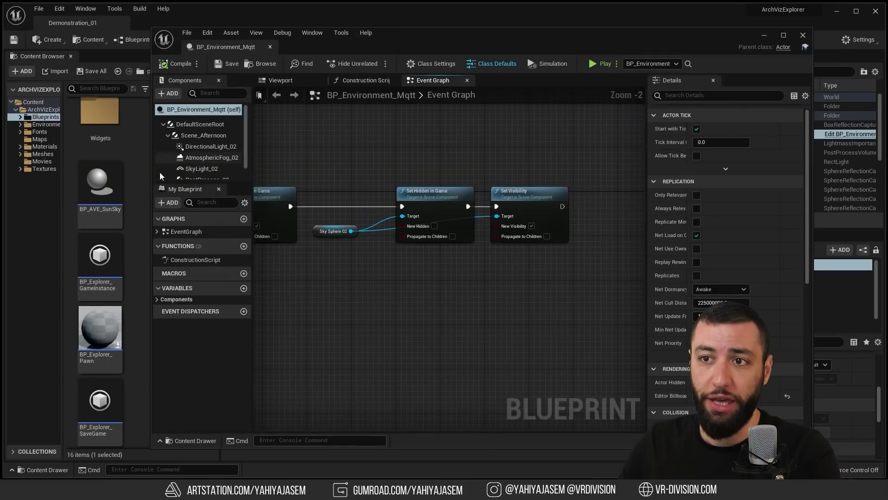
# Turn off New Hidden for Atmospheric Fog 02 in the BP_Environment_Mqtt Event Graph, save the blueprint and play the level.
pyautogui.moveTo(319, 148); pyautogui.dragTo(531, 129, button='right')
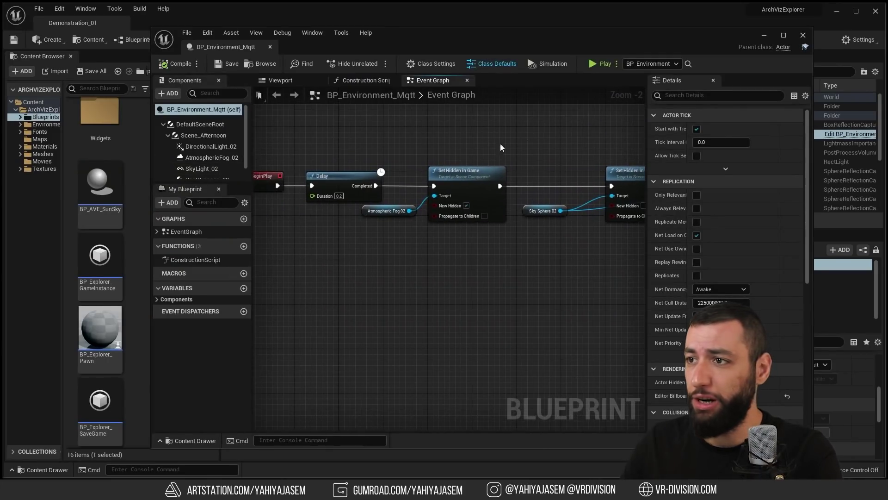
pyautogui.scroll(2, 419, 153)
pyautogui.moveTo(413, 156); pyautogui.dragTo(493, 144, button='right')
pyautogui.moveTo(524, 229); pyautogui.dragTo(472, 243, button='right')
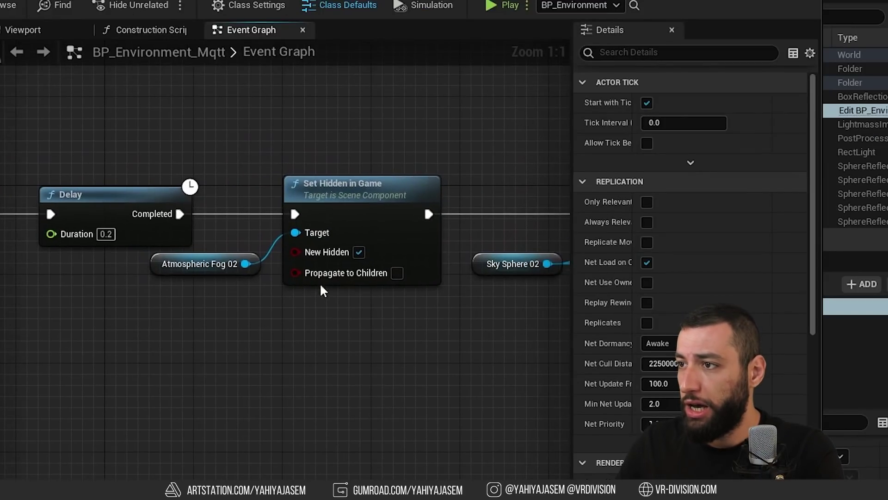
pyautogui.click(359, 251)
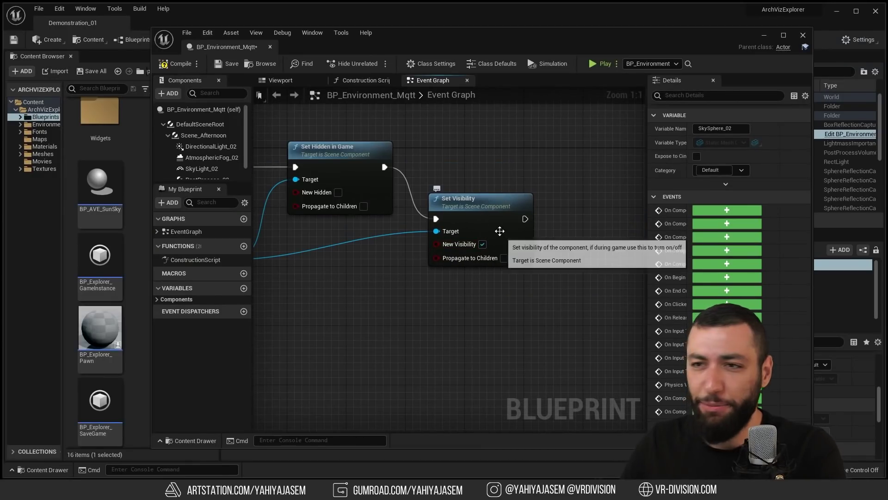
pyautogui.moveTo(322, 266); pyautogui.dragTo(399, 270, button='right')
pyautogui.moveTo(482, 277); pyautogui.dragTo(422, 272, button='right')
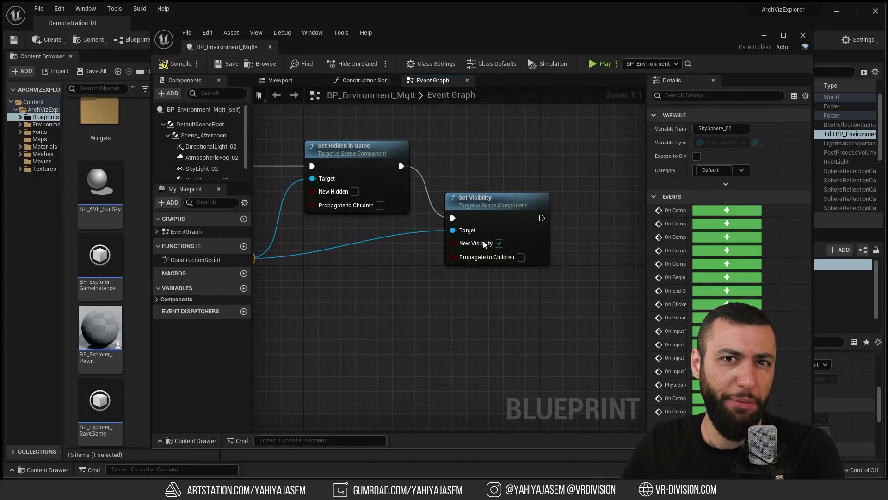
pyautogui.click(225, 62)
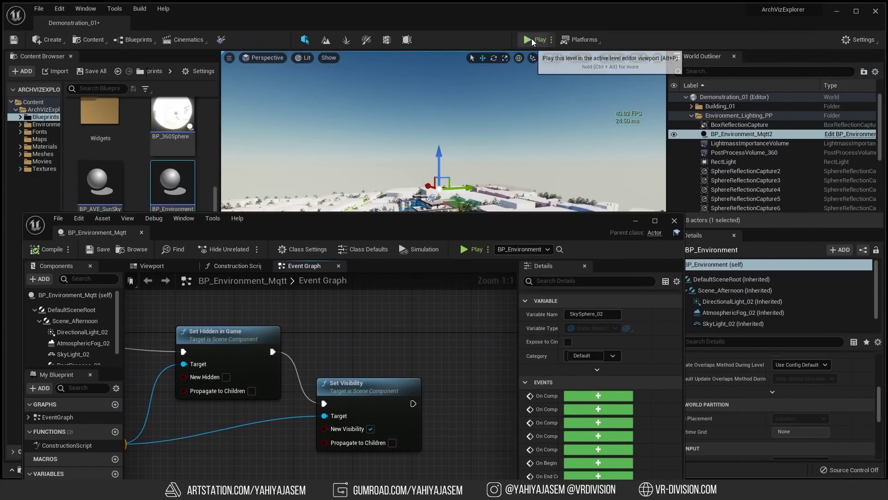
pyautogui.click(528, 39)
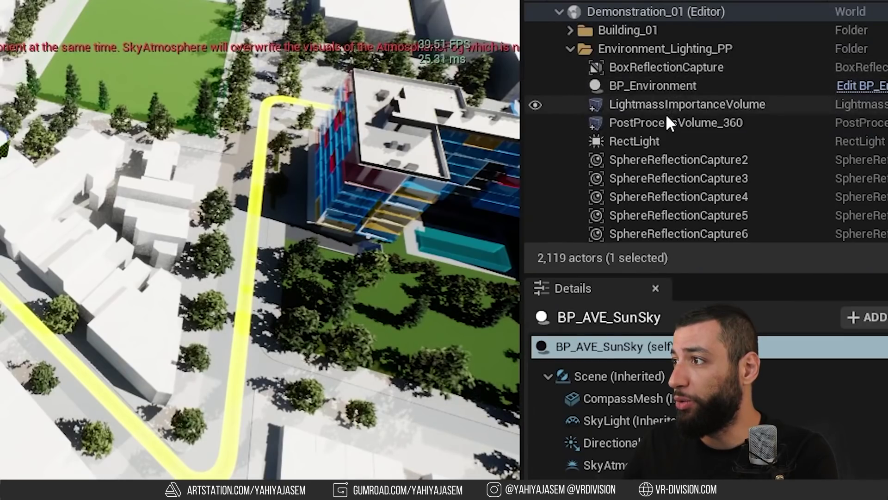
# Delete the BP_Environment actor from the level and play it with the BP_AVE_SunSky lighting.
pyautogui.click(671, 86)
pyautogui.press('Delete')
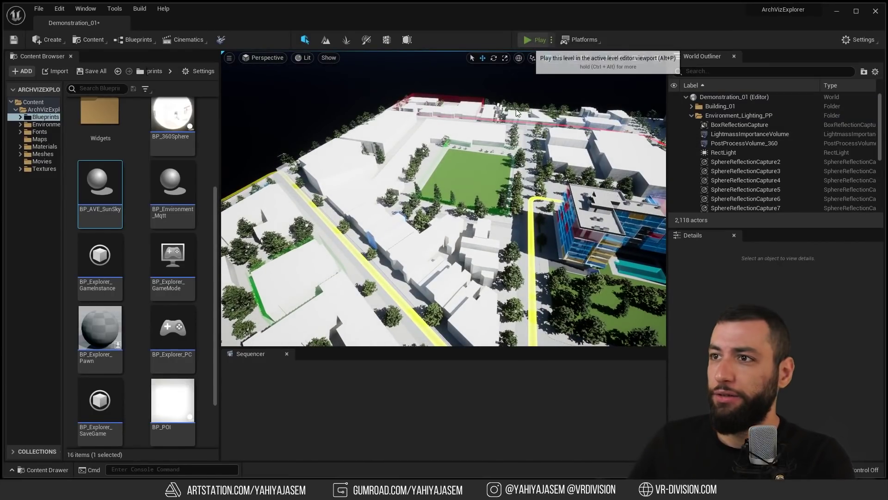
pyautogui.click(529, 40)
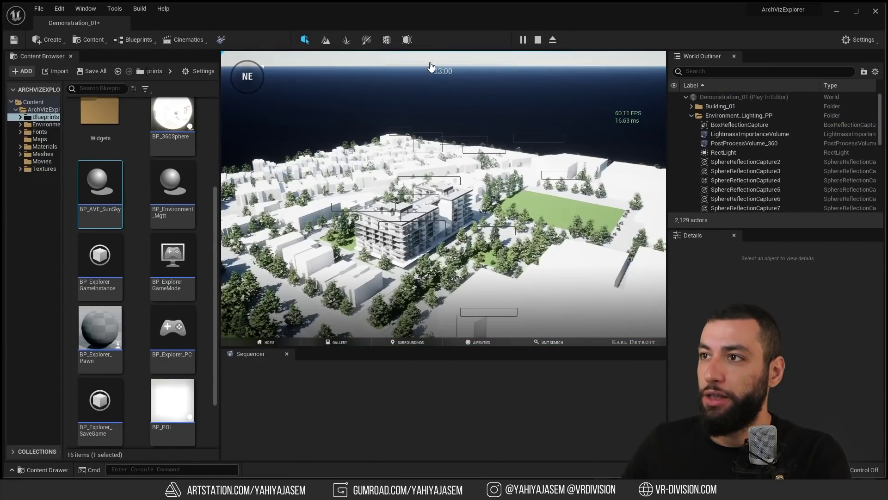
# Set the time of day to 17:55, view the building in full screen from another side, and move the time to 18:52.
pyautogui.moveTo(432, 66); pyautogui.dragTo(461, 57)
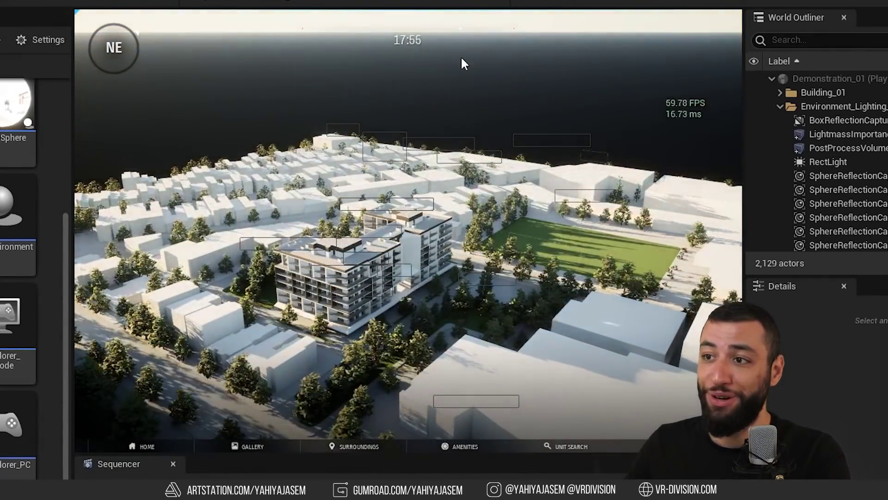
pyautogui.press('F11')
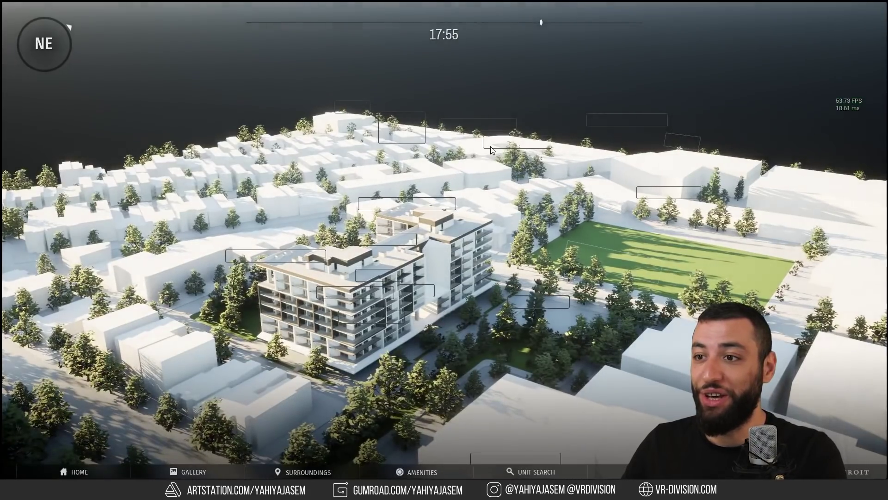
pyautogui.moveTo(492, 150); pyautogui.dragTo(655, 121)
pyautogui.moveTo(541, 23); pyautogui.dragTo(563, 26)
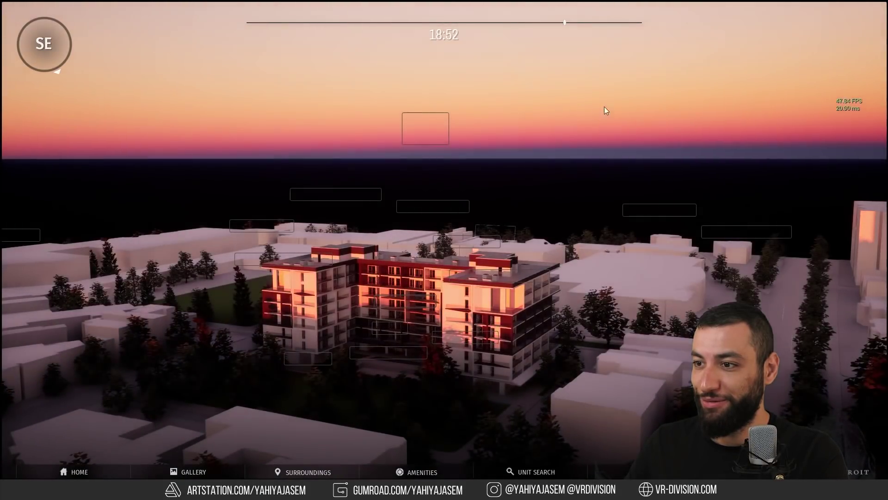
# Orbit around the building, try the lighting at 21:00 and 6:00, and leave full screen.
pyautogui.moveTo(605, 106); pyautogui.dragTo(607, 214)
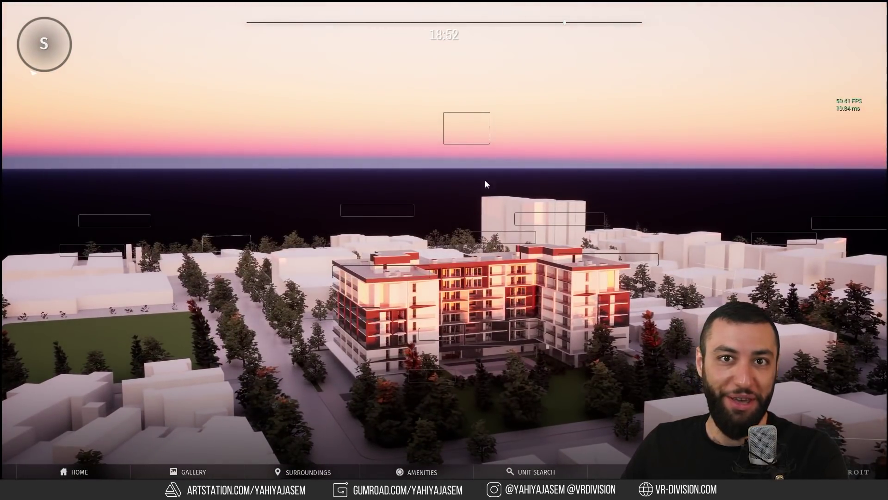
pyautogui.moveTo(567, 28); pyautogui.dragTo(626, 42)
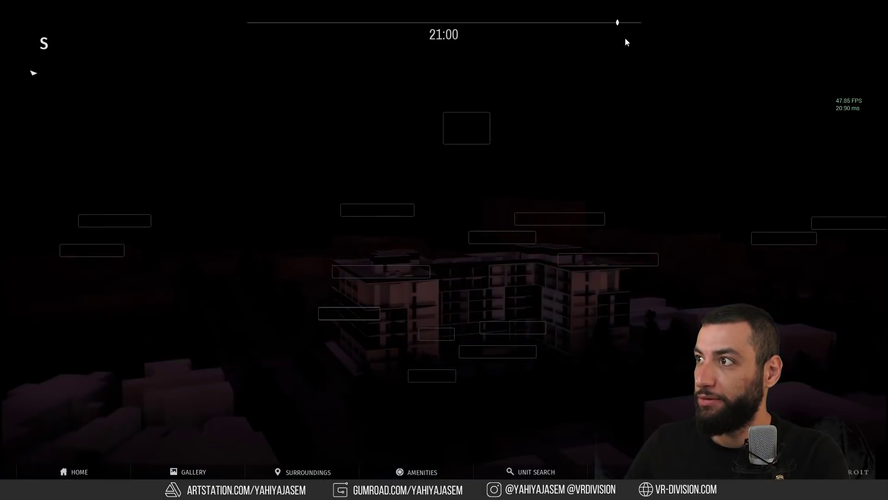
pyautogui.moveTo(590, 19); pyautogui.dragTo(247, 22)
pyautogui.press('F11')
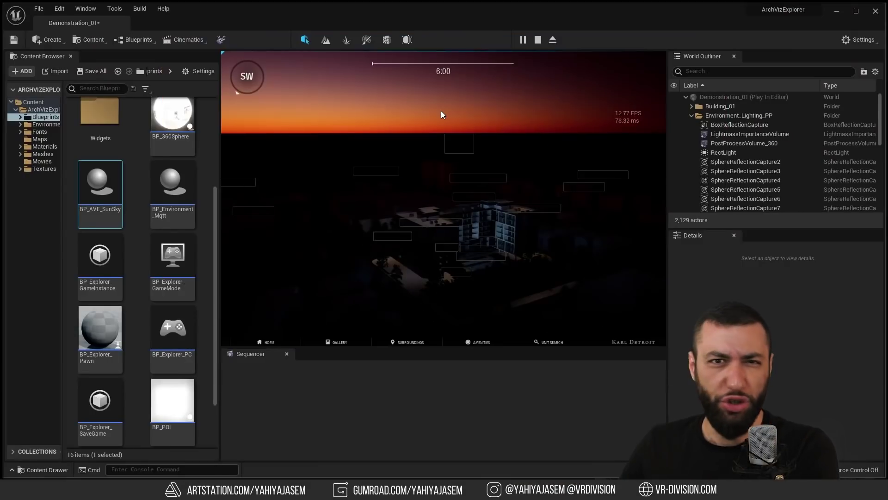
# Stop playing and open the Realistic_01 level without saving the changes to Demonstration_01.
pyautogui.press('Escape')
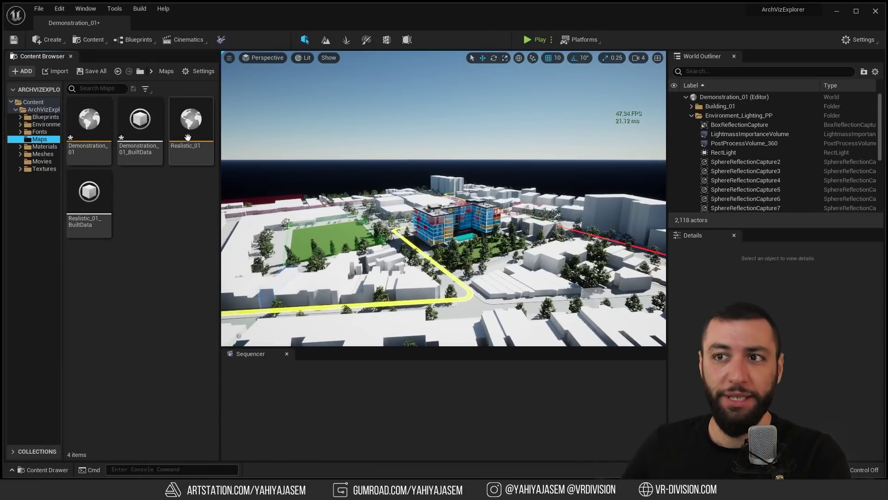
pyautogui.doubleClick(186, 122)
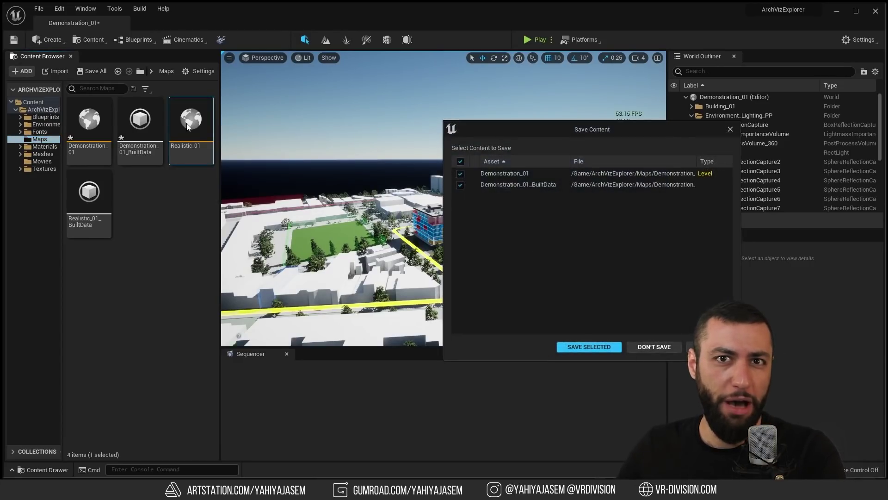
pyautogui.click(650, 347)
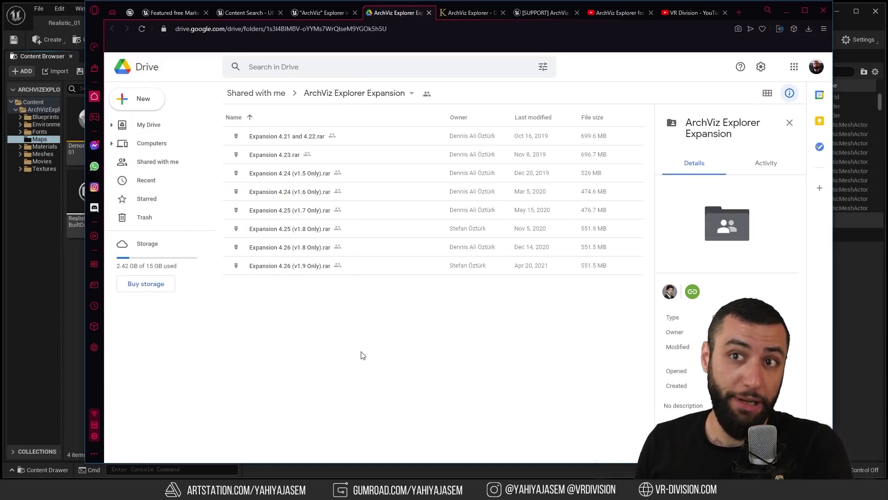
# Switch to the browser, review the ArchViz Explorer marketplace page and open its Realistic Expansion link.
pyautogui.click(337, 14)
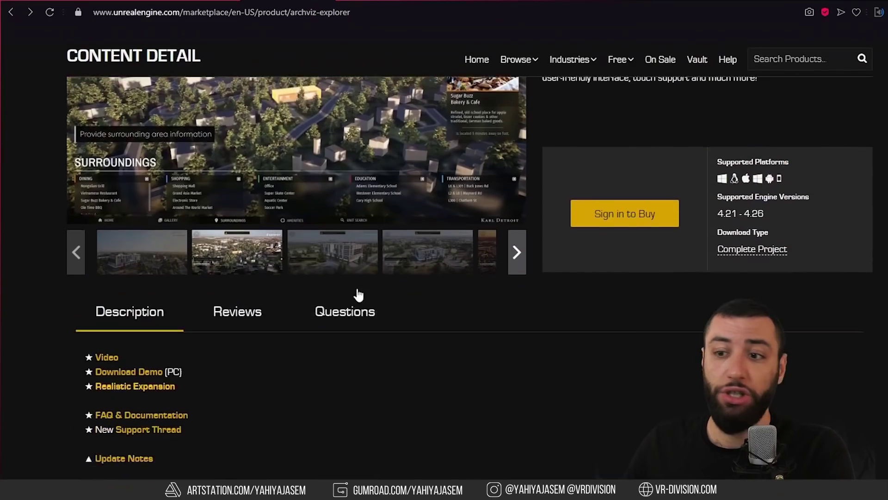
pyautogui.scroll(-3, 382, 247)
pyautogui.scroll(-4, 131, 337)
pyautogui.scroll(4, 147, 267)
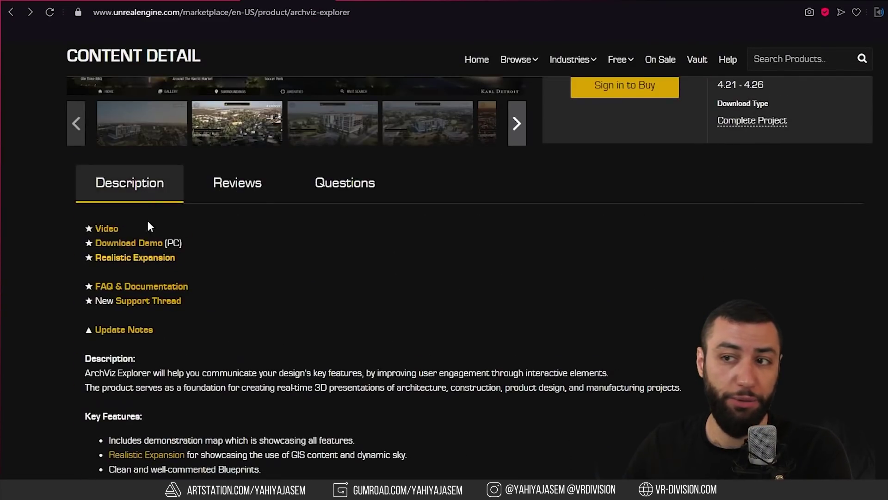
pyautogui.click(148, 259)
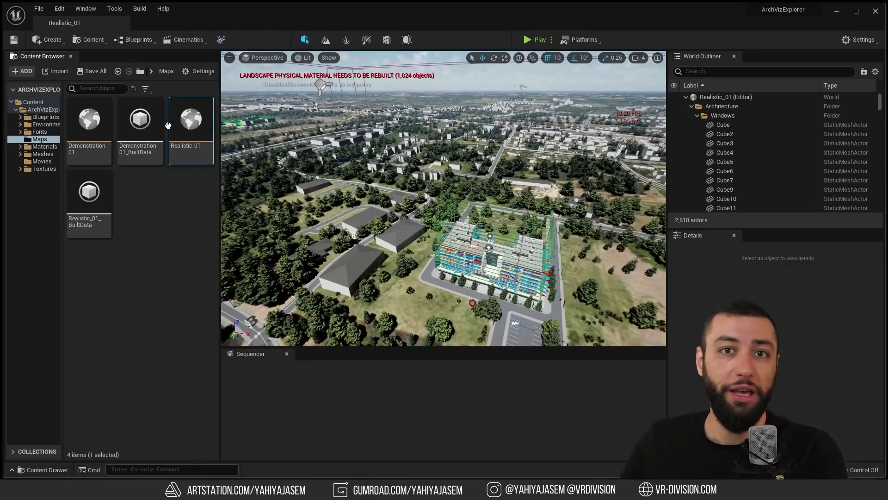
# Play the Realistic_01 level, orbit around the lit building at night and stop playing.
pyautogui.moveTo(335, 185); pyautogui.dragTo(436, 148, button='right')
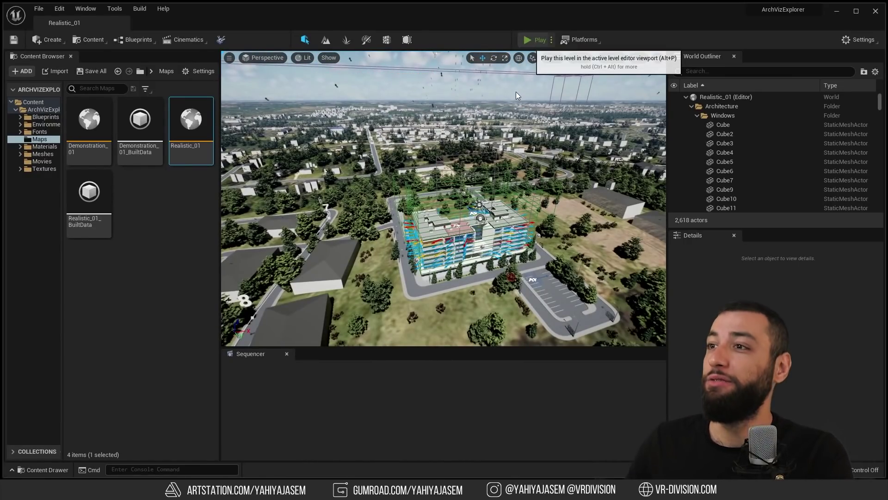
pyautogui.hotkey('alt', 'p')
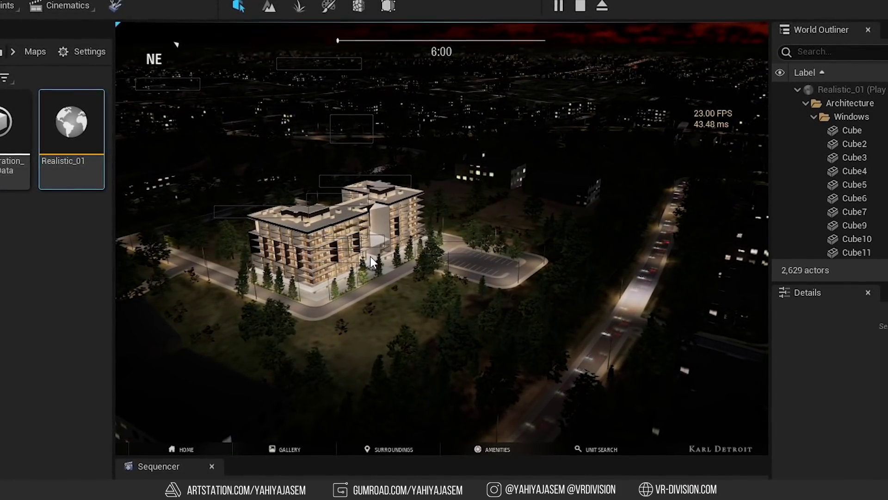
pyautogui.moveTo(370, 256); pyautogui.dragTo(176, 277)
pyautogui.click(576, 3)
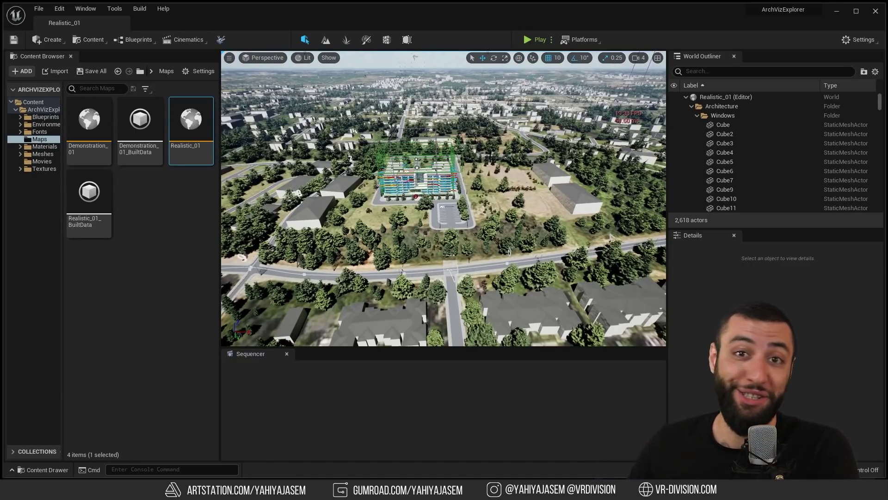
# Examine the landscape, roads and city surrounding the building in the Realistic_01 level from above.
pyautogui.moveTo(444, 153); pyautogui.dragTo(489, 180, button='right')
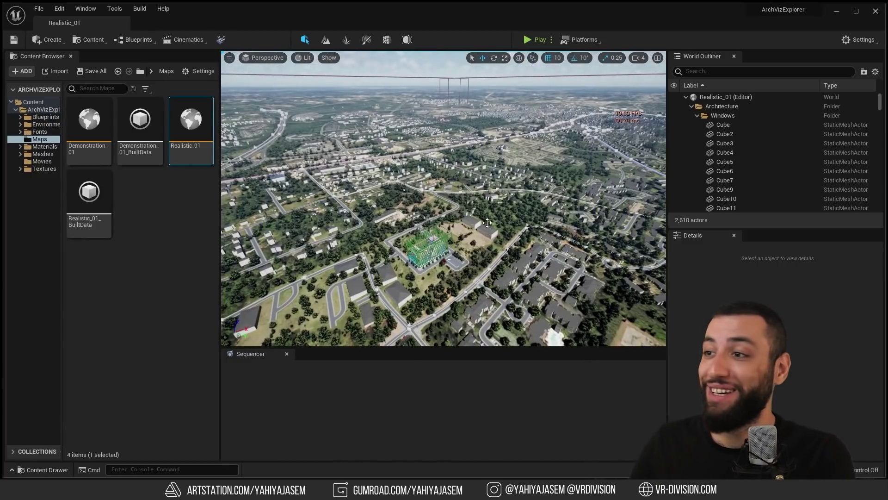
pyautogui.moveTo(487, 222); pyautogui.dragTo(488, 223, button='right')
pyautogui.moveTo(403, 181); pyautogui.dragTo(351, 181, button='right')
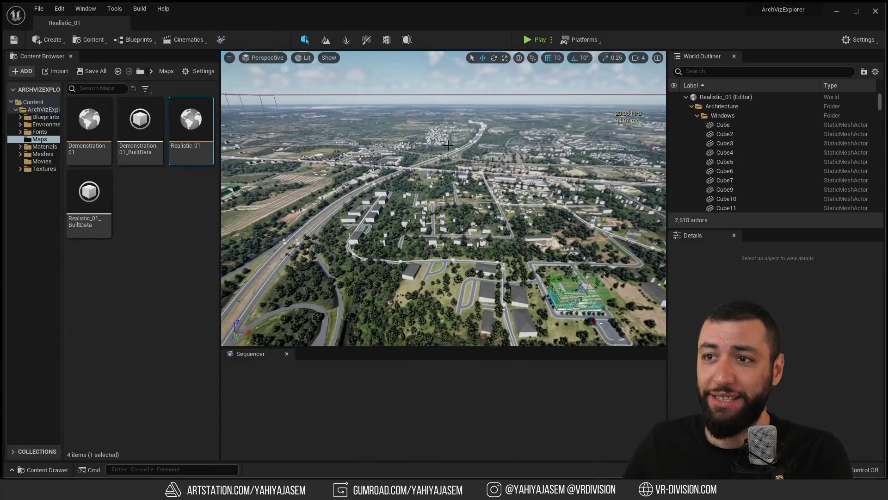
pyautogui.moveTo(459, 123); pyautogui.dragTo(389, 123, button='right')
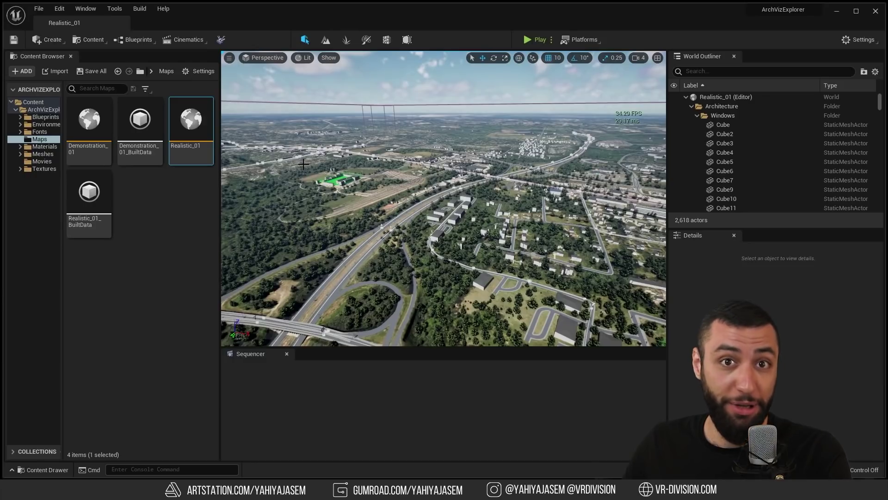
pyautogui.moveTo(331, 170); pyautogui.dragTo(412, 190, button='right')
pyautogui.moveTo(417, 118); pyautogui.dragTo(361, 111, button='right')
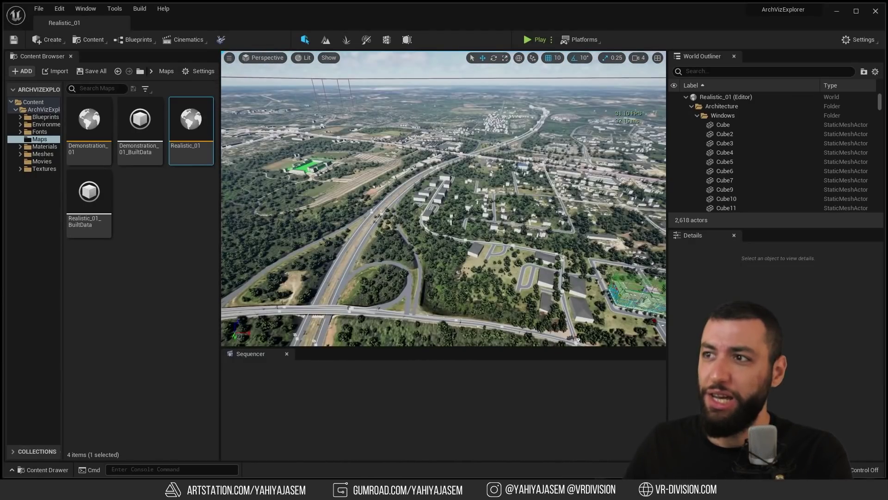
# Select the landscape and examine the node network of its M_Landscape material.
pyautogui.click(422, 118)
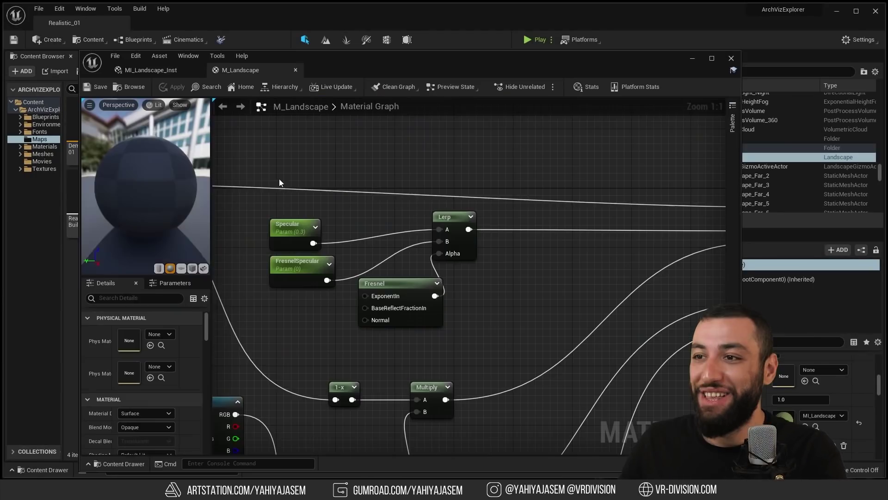
pyautogui.moveTo(279, 179); pyautogui.dragTo(630, 209, button='right')
pyautogui.moveTo(325, 295); pyautogui.dragTo(611, 151, button='right')
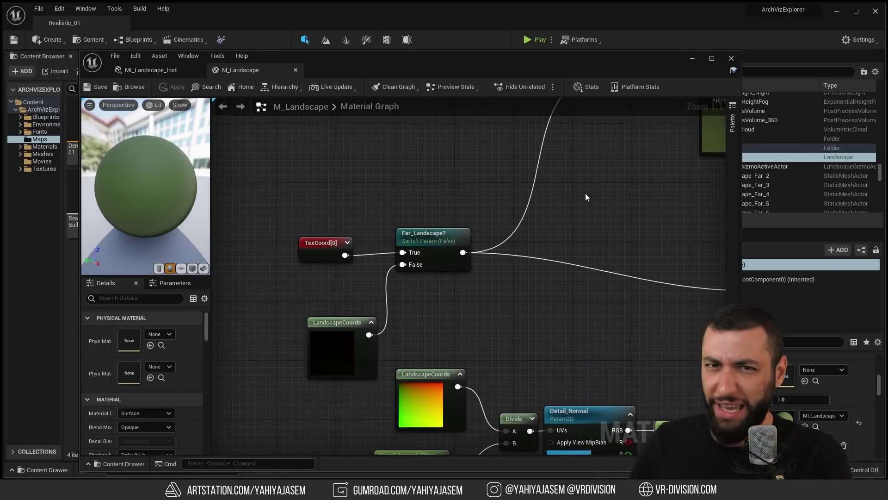
pyautogui.moveTo(581, 210); pyautogui.dragTo(360, 292, button='right')
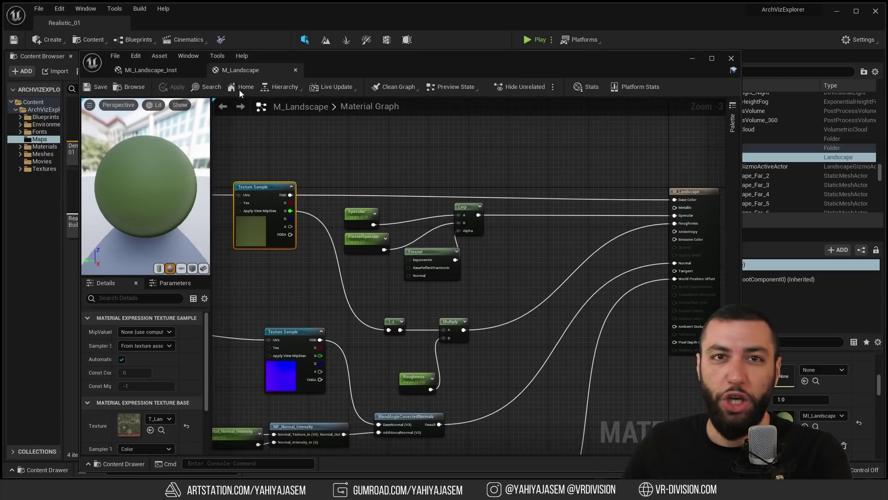
# Check the MI_Landscape_Inst parameters and the T_Landscape_01_BC texture used in M_Landscape, and return to the material graph.
pyautogui.click(132, 73)
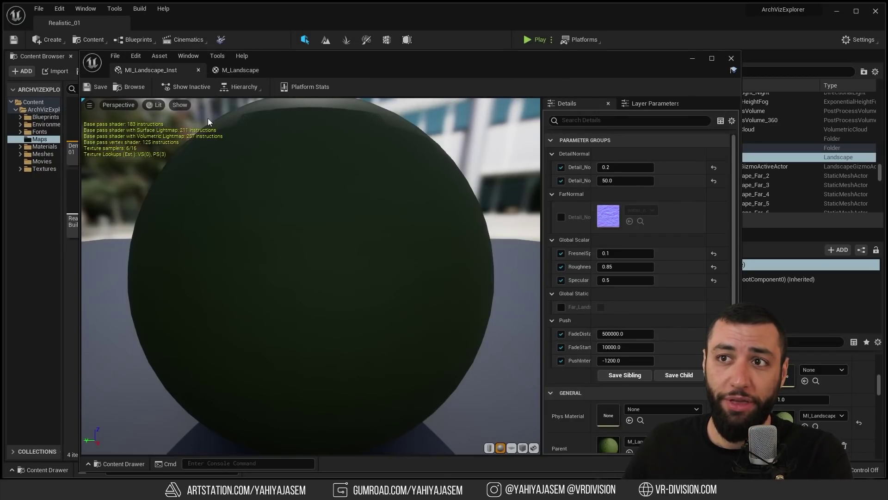
pyautogui.click(240, 70)
pyautogui.moveTo(246, 190); pyautogui.dragTo(339, 202, button='right')
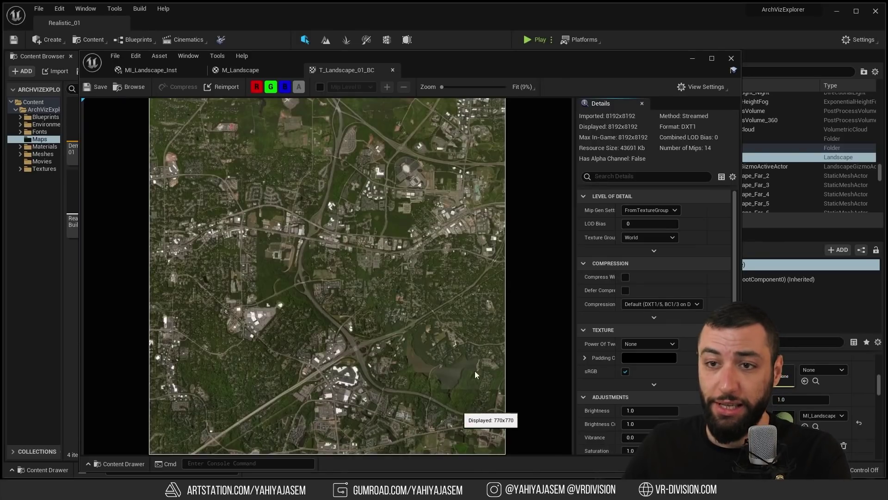
pyautogui.click(254, 71)
pyautogui.moveTo(301, 187); pyautogui.dragTo(524, 91, button='right')
pyautogui.scroll(-5, 415, 190)
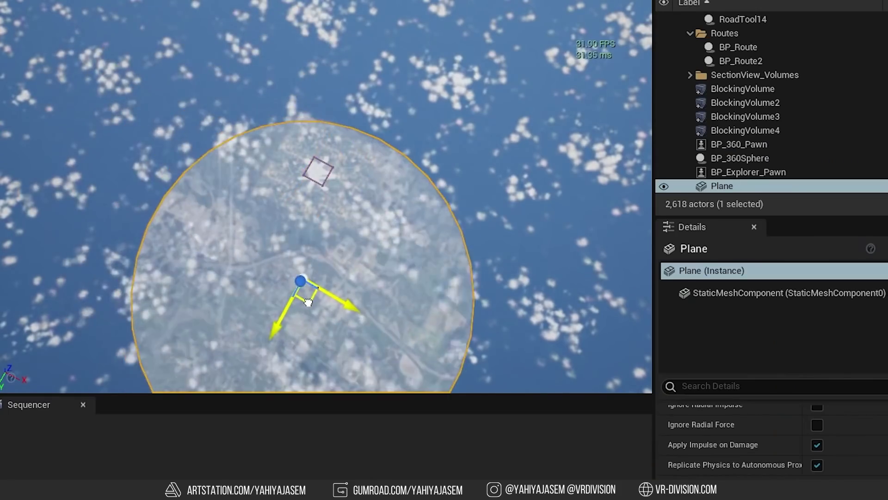
# Move the large circular Plane away from the square landscape and undo the move.
pyautogui.moveTo(309, 302); pyautogui.dragTo(512, 194)
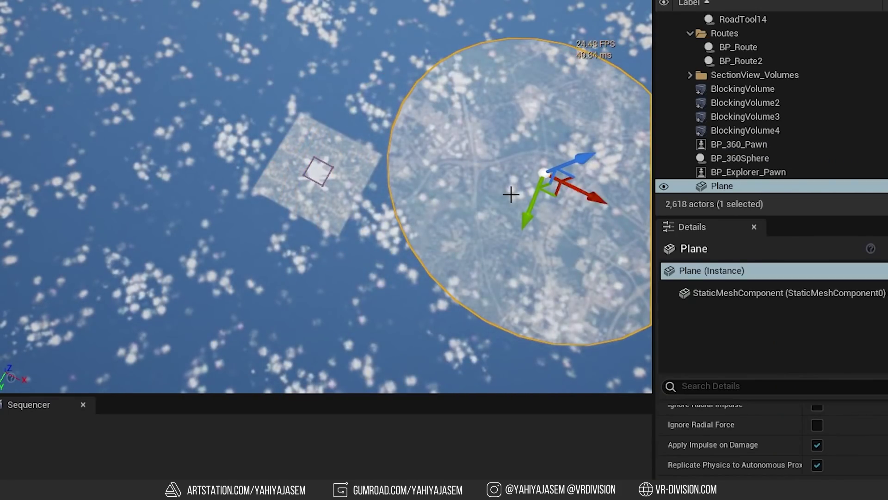
pyautogui.hotkey('ctrl', 'z')
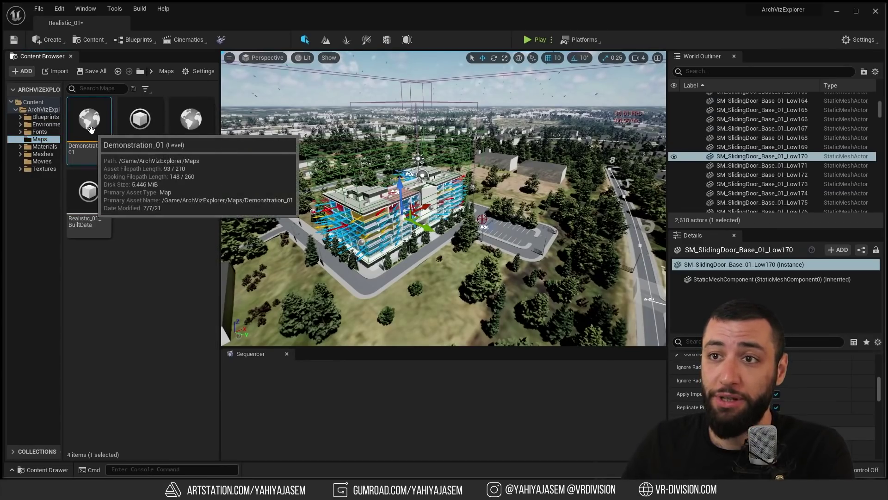
# Open the Demonstration_01 level and show the assets in the project's Blueprints folder.
pyautogui.doubleClick(89, 119)
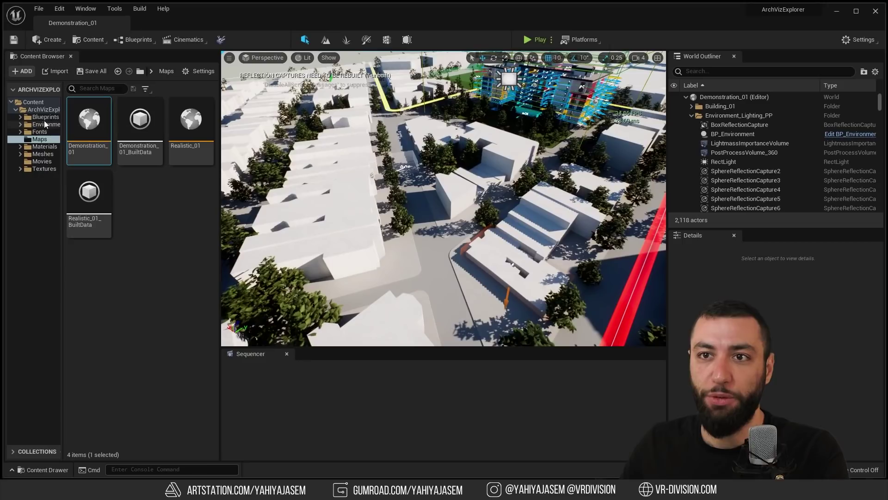
pyautogui.click(45, 117)
pyautogui.scroll(-5, 131, 245)
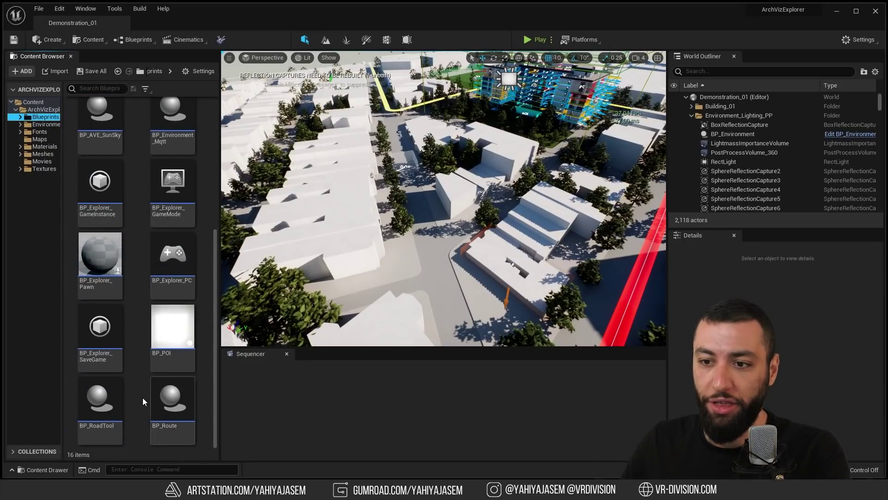
# Place a BP_RoadTool actor on the street and inspect its short spline up close.
pyautogui.click(100, 401)
pyautogui.moveTo(426, 259); pyautogui.dragTo(426, 260)
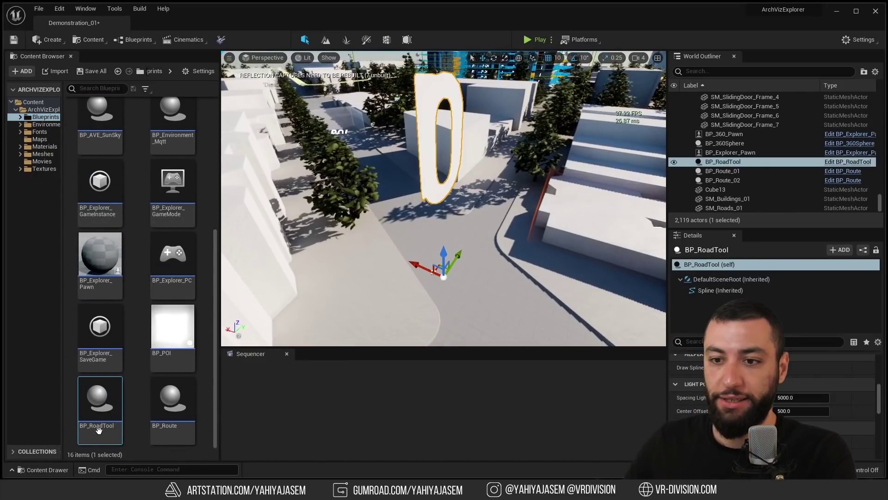
pyautogui.moveTo(477, 285); pyautogui.dragTo(530, 319, button='right')
pyautogui.press('w')
pyautogui.moveTo(434, 242); pyautogui.dragTo(434, 243, button='right')
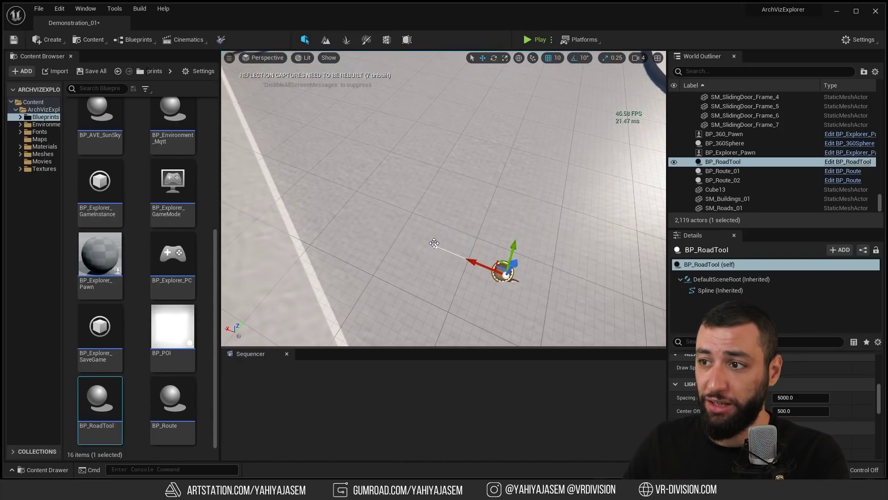
pyautogui.moveTo(503, 274); pyautogui.dragTo(426, 170, button='right')
pyautogui.press('s')
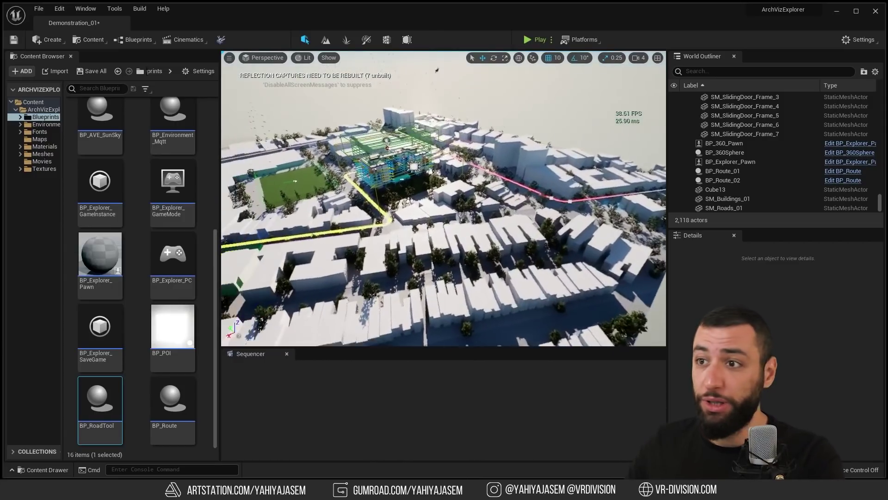
# Place a BP_Route actor at the yellow route's corner and extend its spline past the edge of the city.
pyautogui.click(538, 216)
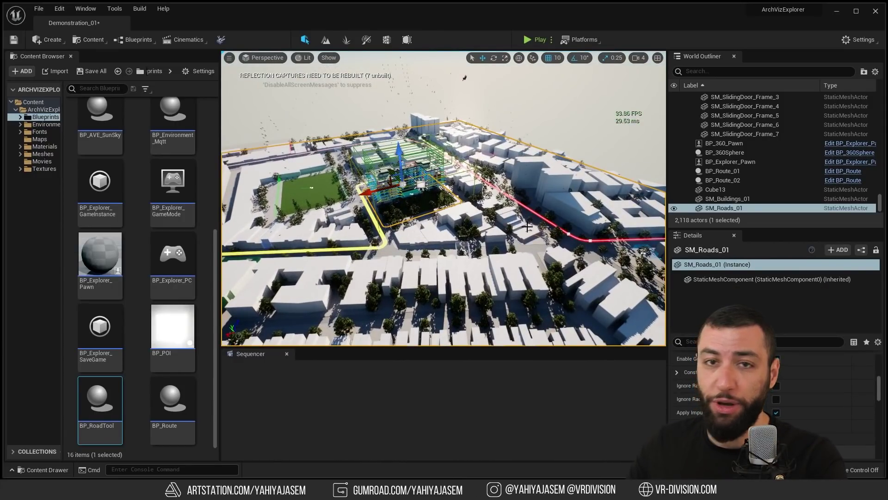
pyautogui.moveTo(173, 403); pyautogui.dragTo(404, 250)
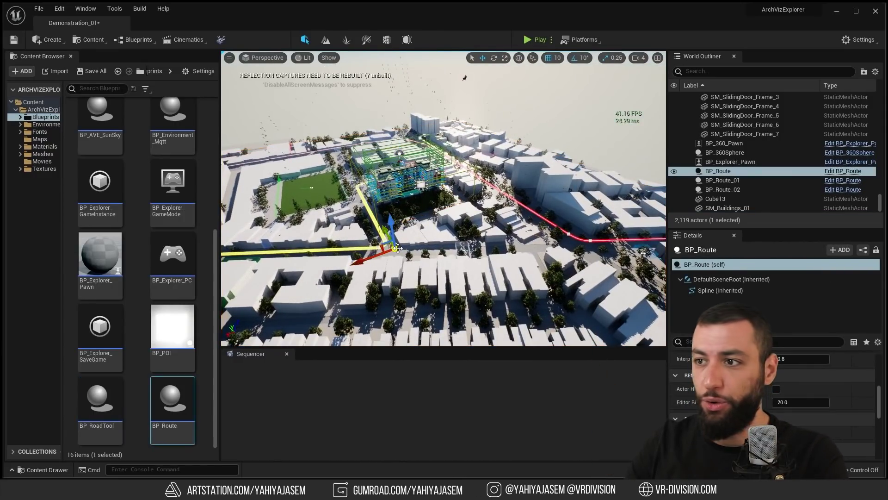
pyautogui.press('f')
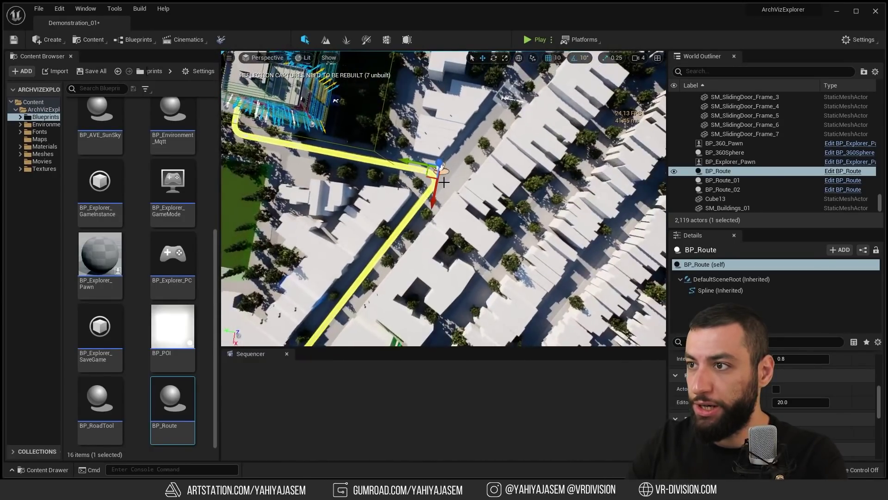
pyautogui.moveTo(520, 96); pyautogui.dragTo(546, 70, button='right')
pyautogui.moveTo(418, 207); pyautogui.dragTo(451, 128)
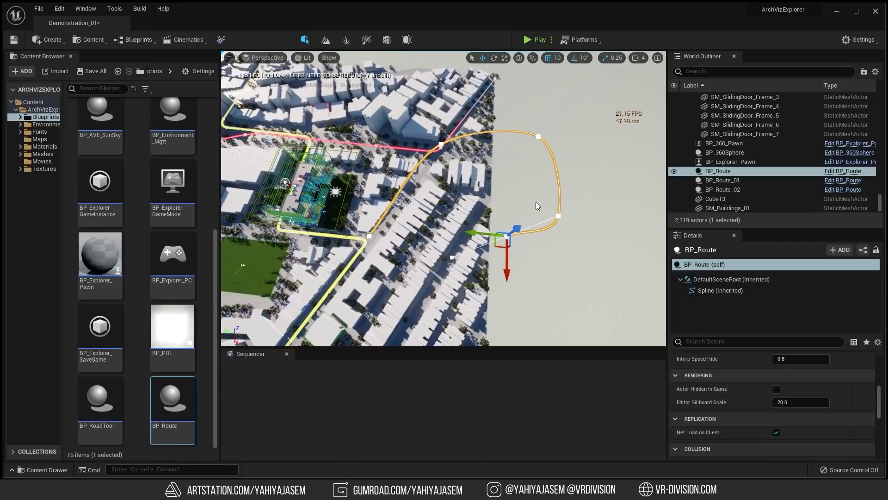
# Set the new route's Route Color to pink (R 1.0, G 0.204368, B 0.787024) and turn on Auto Tangent Length.
pyautogui.click(800, 406)
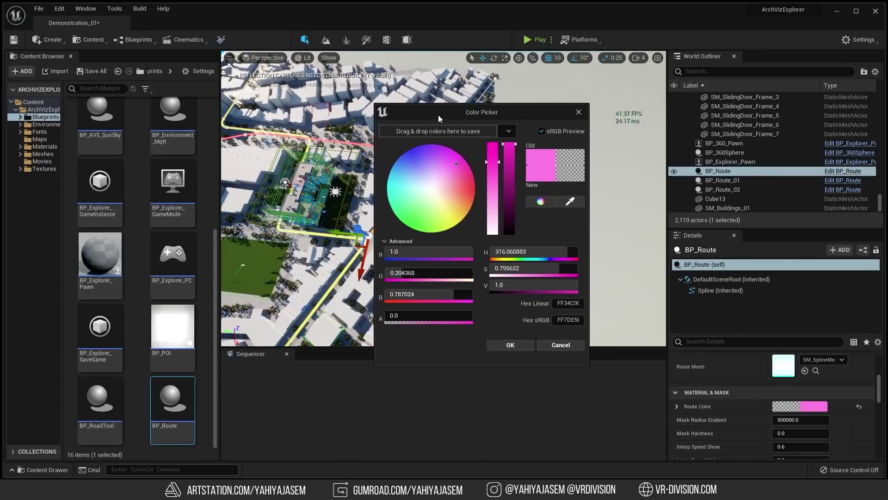
pyautogui.click(509, 342)
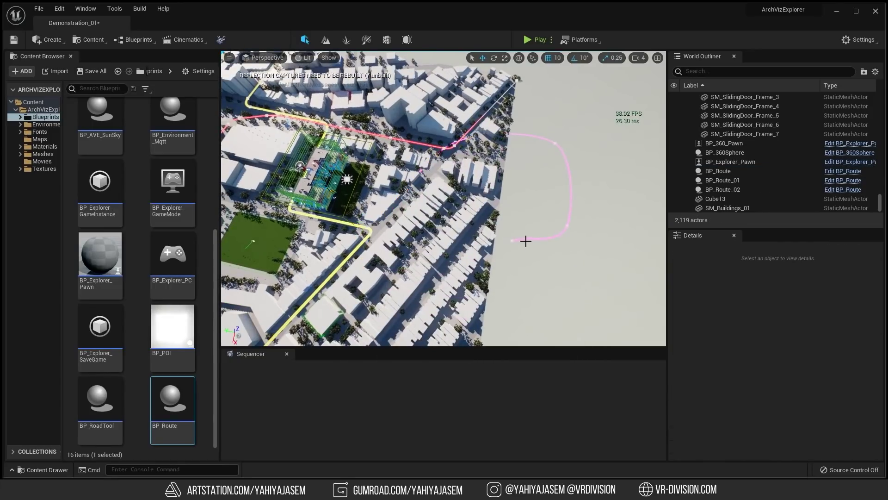
pyautogui.click(777, 419)
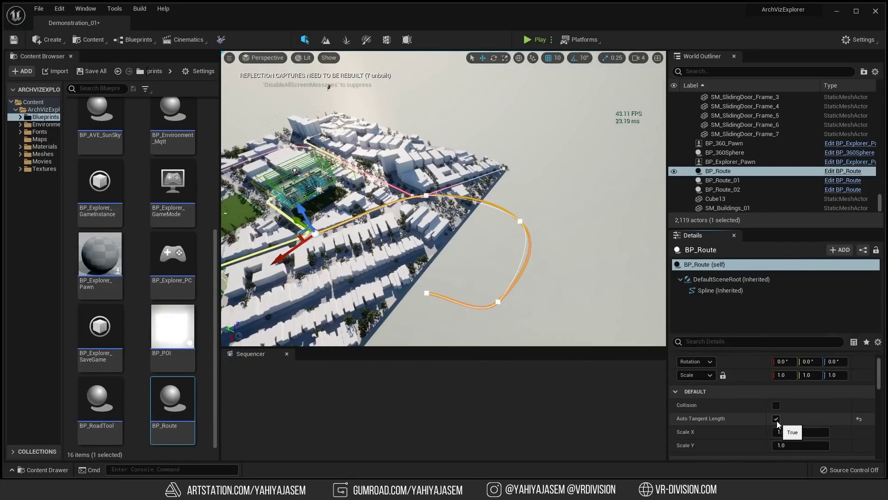
# Set the new route's Scale X to 10.
pyautogui.scroll(-3, 777, 424)
pyautogui.scroll(2, 777, 407)
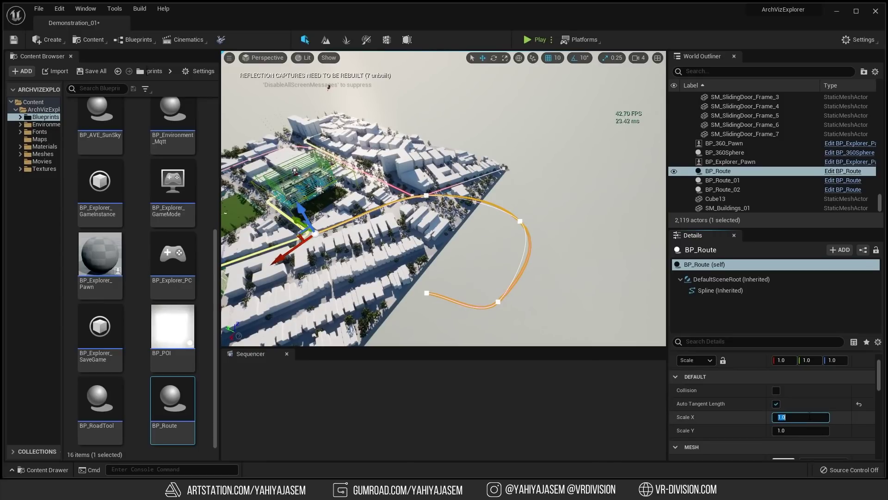
pyautogui.write('10')
pyautogui.press('Return')
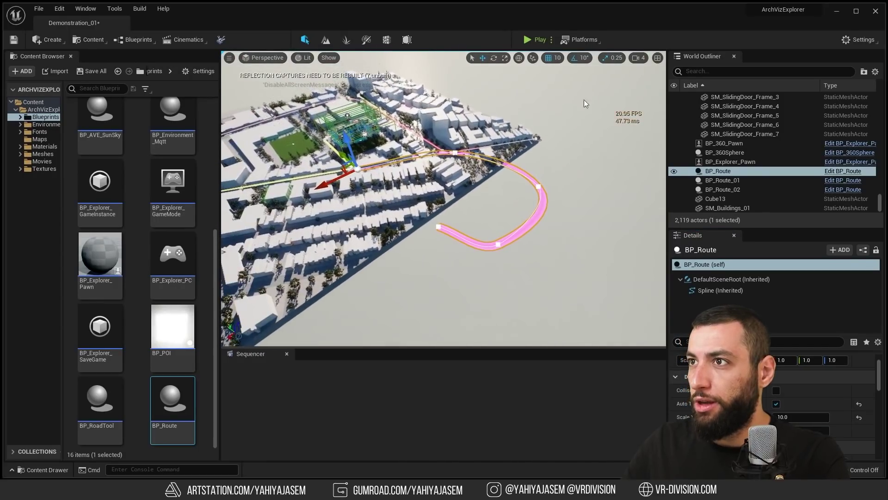
# Look up the actor tags of BP_Route_02 and give the new pink BP_Route the same Transportation and Surroundings tags.
pyautogui.click(531, 35)
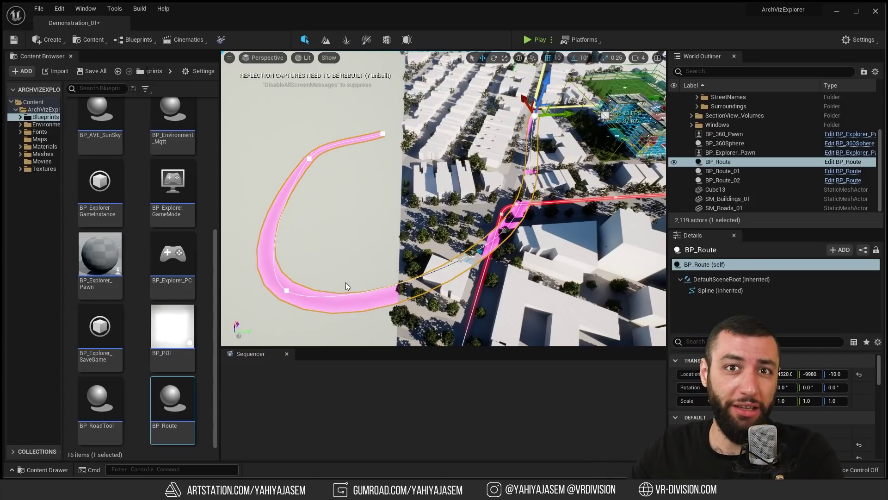
pyautogui.click(735, 171)
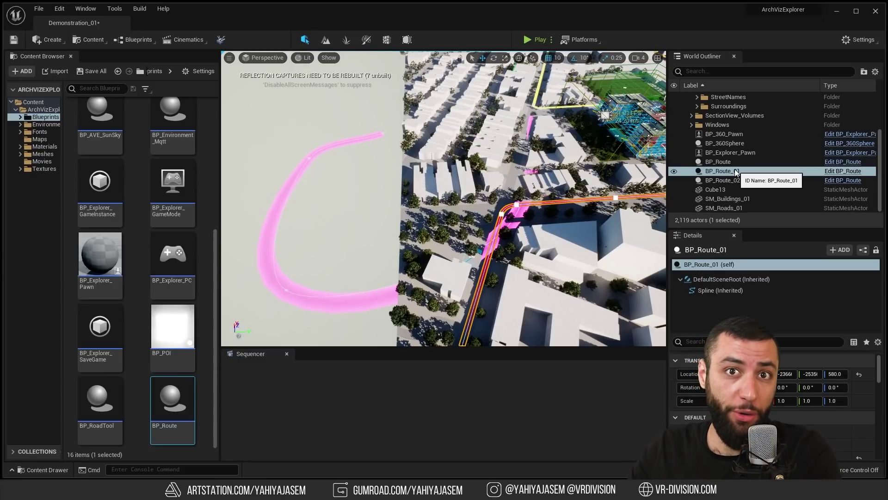
pyautogui.click(728, 179)
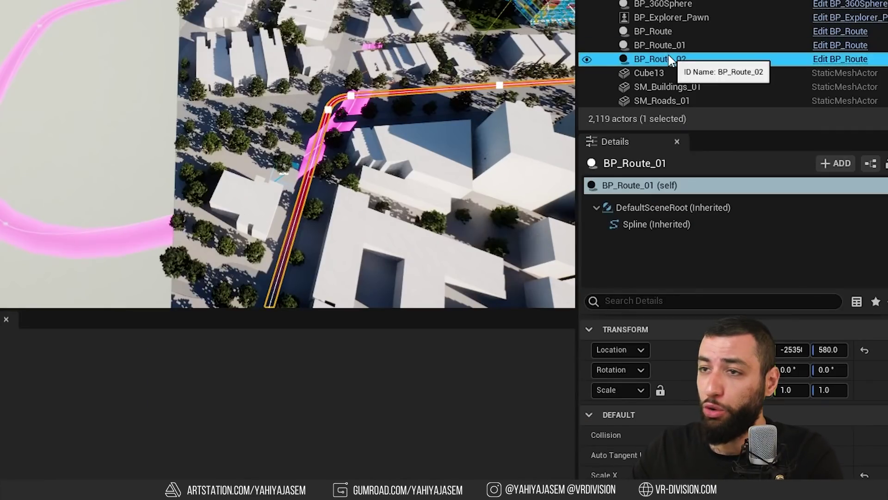
pyautogui.click(638, 301)
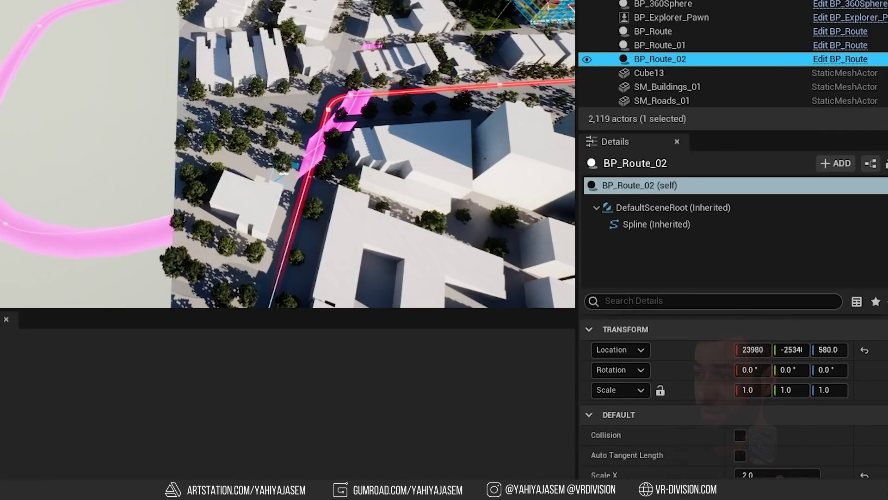
pyautogui.write('tags')
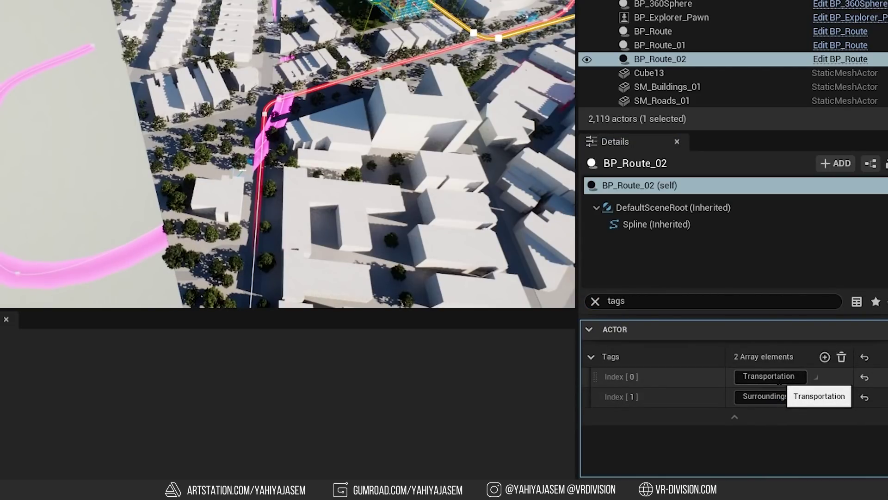
pyautogui.click(778, 376)
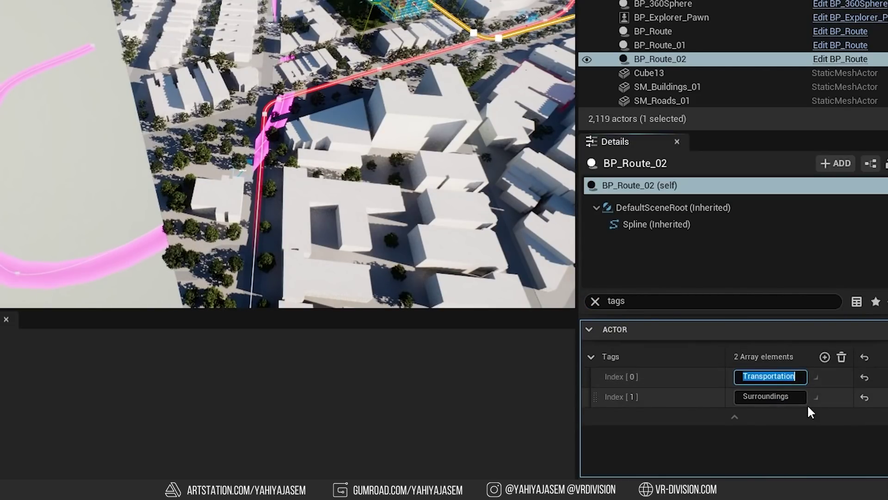
pyautogui.click(105, 256)
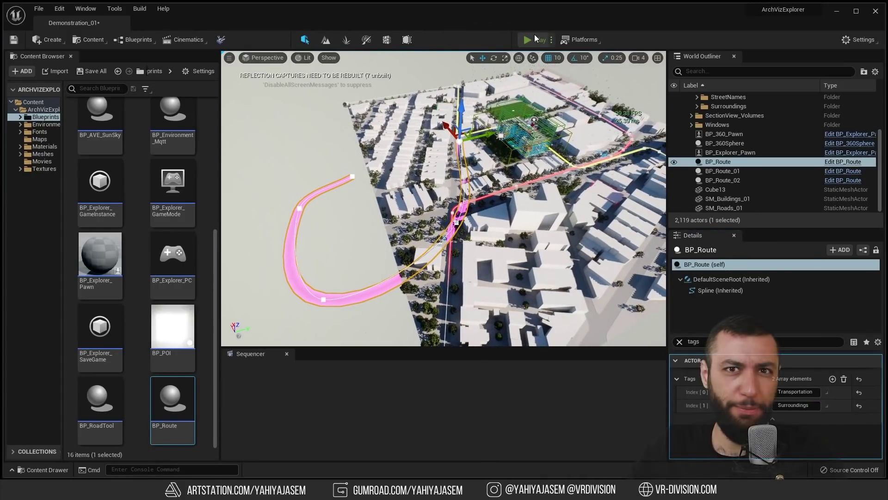
# Play the level, view the pink route and the transportation points on the Surroundings page, and stop the playback.
pyautogui.click(535, 38)
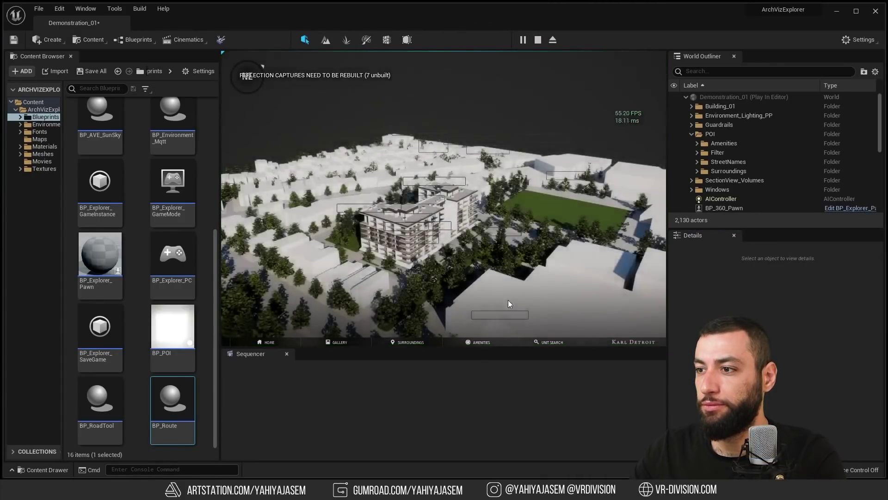
pyautogui.click(416, 343)
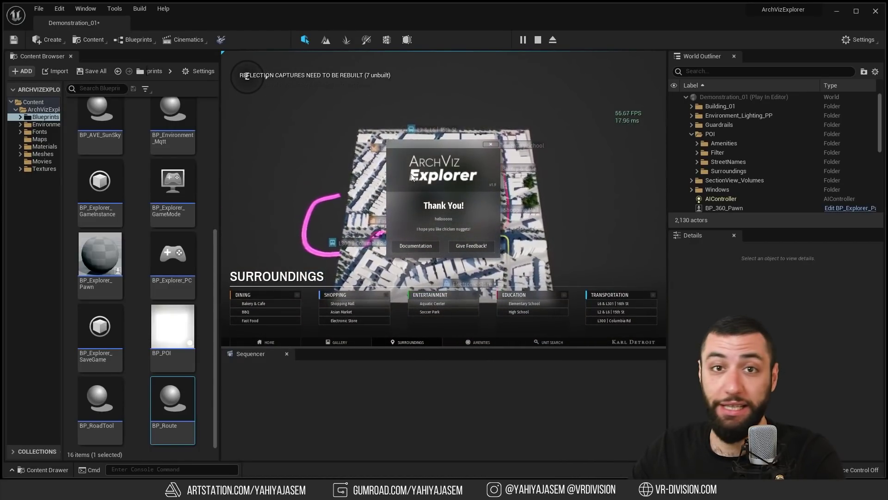
pyautogui.click(493, 144)
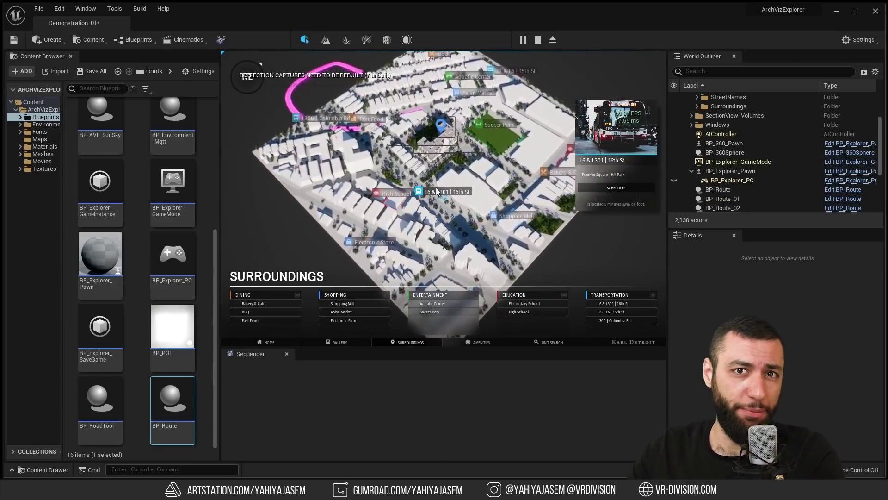
pyautogui.press('Escape')
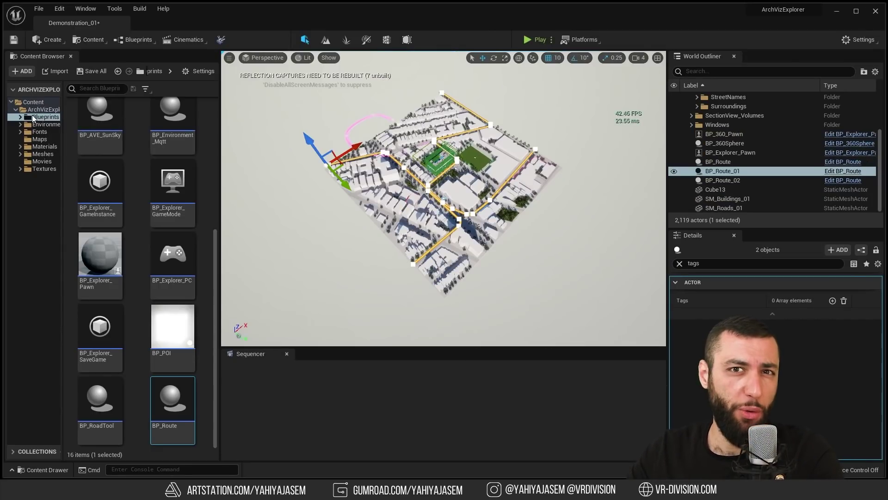
# Place a BP_POI actor on the empty ground outside the city, near the pink route.
pyautogui.scroll(3, 134, 279)
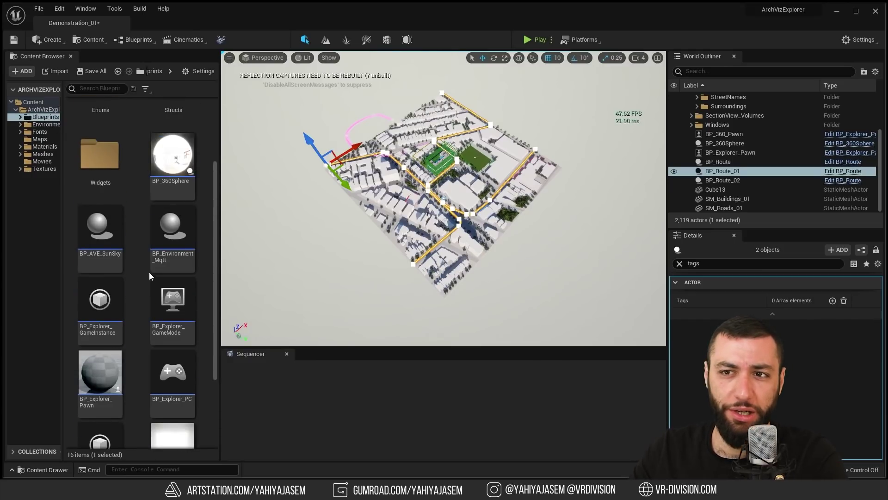
pyautogui.scroll(-3, 139, 271)
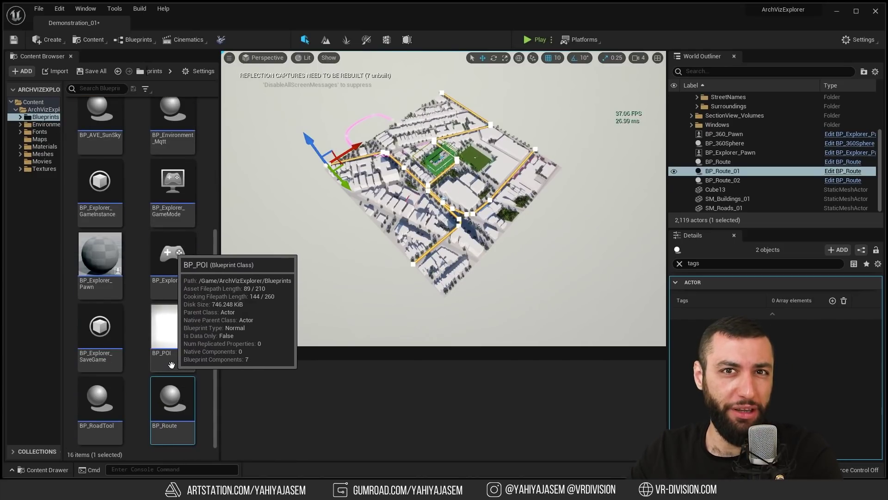
pyautogui.moveTo(169, 332); pyautogui.dragTo(361, 196)
pyautogui.press('f')
pyautogui.moveTo(365, 234); pyautogui.dragTo(403, 223, button='right')
pyautogui.moveTo(467, 184); pyautogui.dragTo(334, 74)
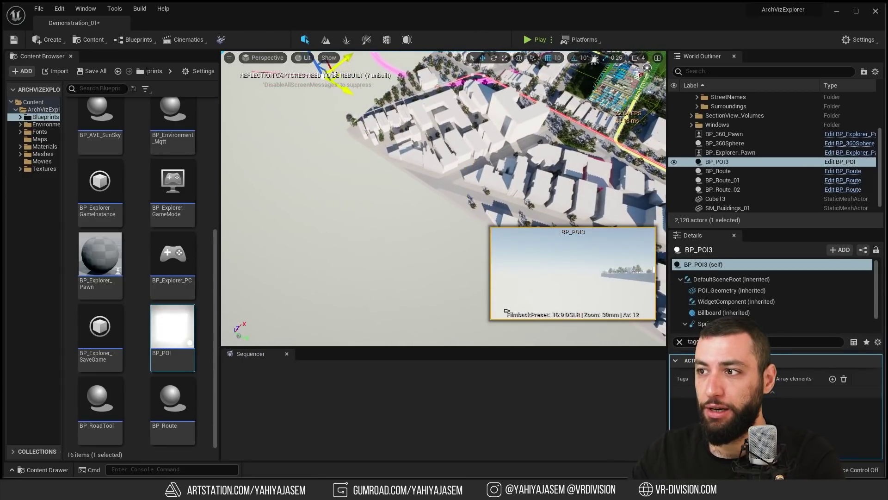
pyautogui.press('f')
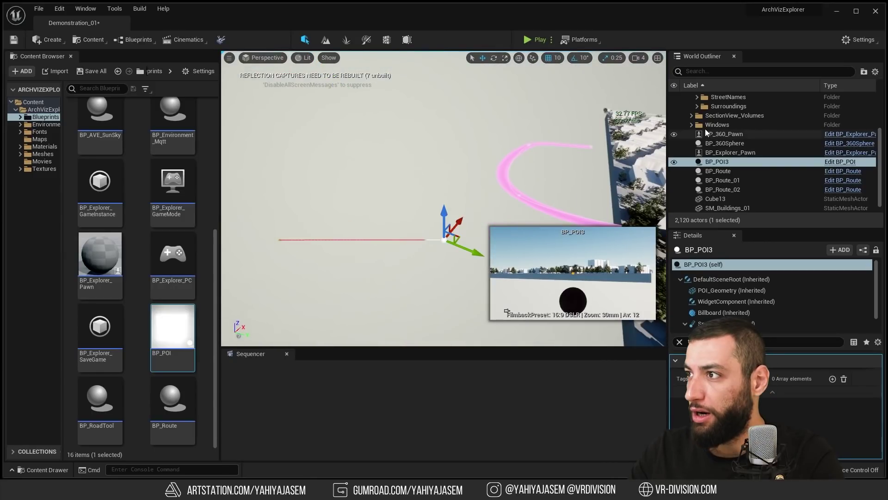
# Filter the World Outliner by BP_POI and examine the existing POI folders, including StreetNames.
pyautogui.press('F2')
pyautogui.hotkey('ctrl', 'c')
pyautogui.click(728, 74)
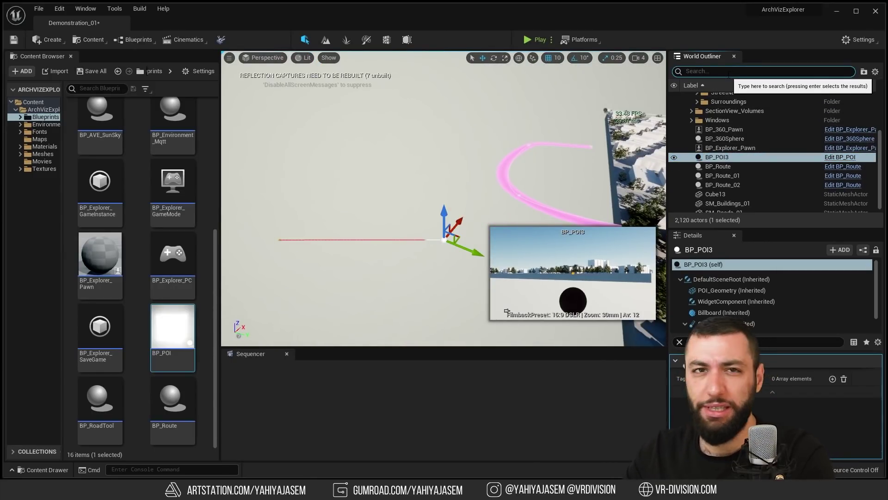
pyautogui.hotkey('ctrl', 'v')
pyautogui.hotkey('ctrl', 'a')
pyautogui.click(729, 74)
pyautogui.press('BackSpace')
pyautogui.moveTo(602, 186); pyautogui.dragTo(373, 180, button='right')
pyautogui.press('s')
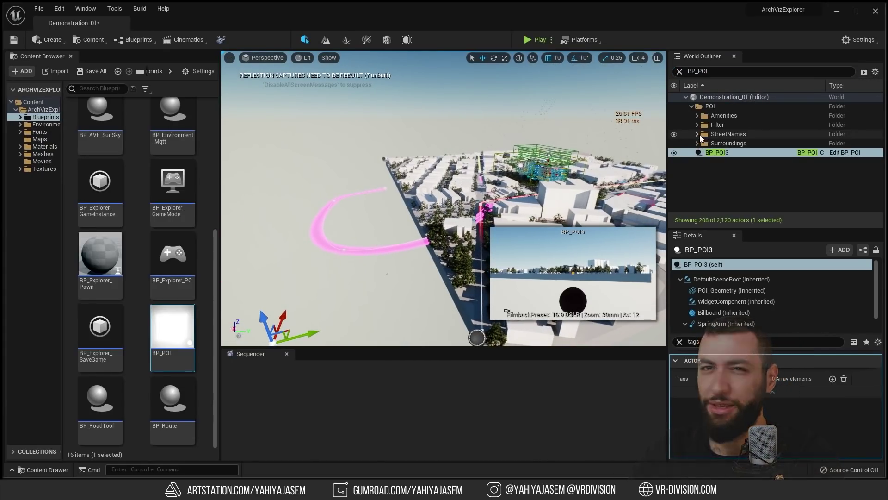
pyautogui.click(697, 134)
pyautogui.click(750, 143)
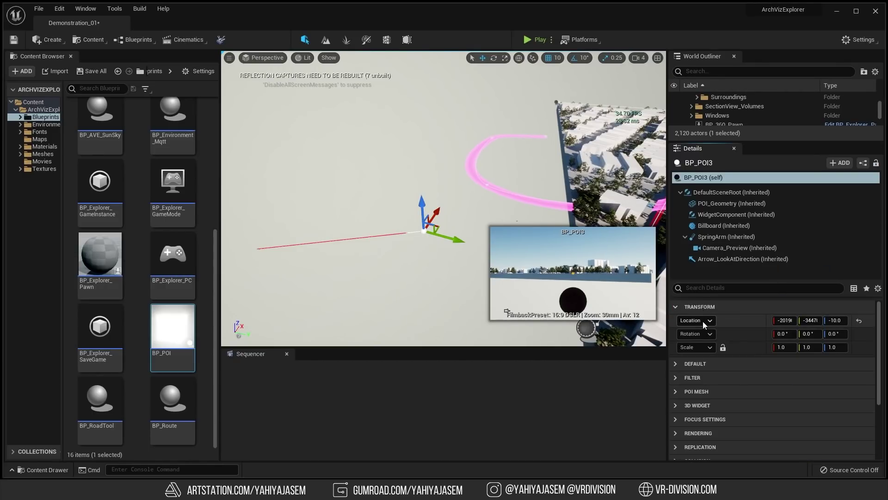
# Rename the new POI actor MyProject and set its info Name to Ayyyyyyy, Information to My Info and Color to purple.
pyautogui.click(700, 307)
pyautogui.click(701, 321)
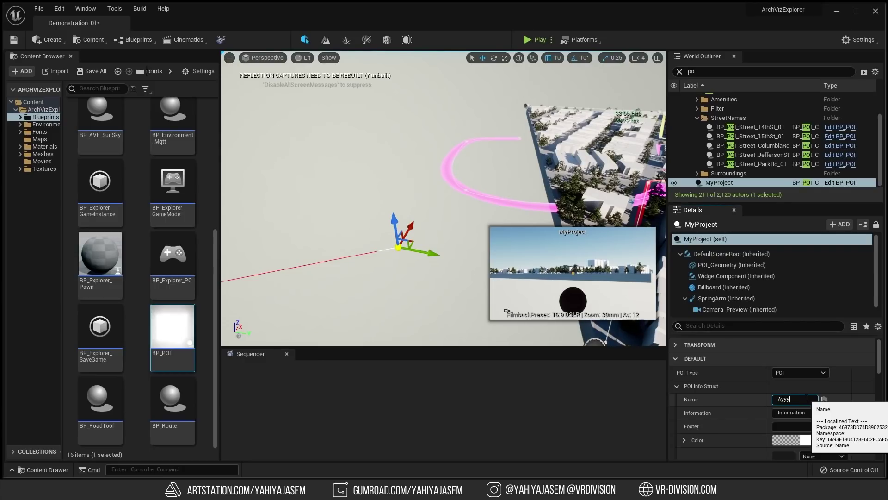
pyautogui.click(762, 146)
pyautogui.click(740, 184)
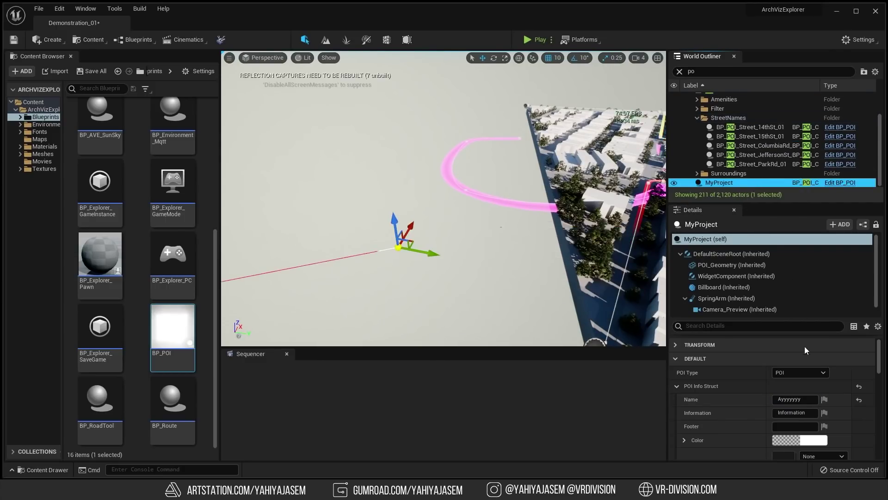
pyautogui.click(800, 411)
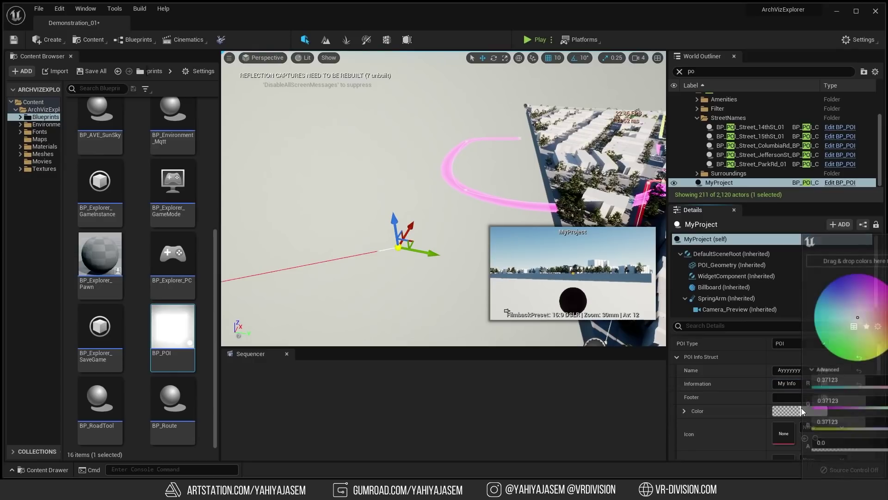
pyautogui.click(847, 280)
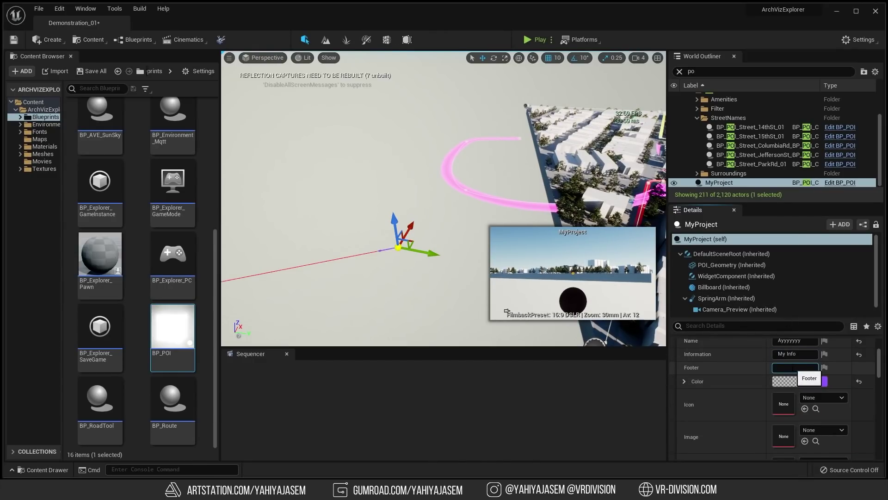
# Examine the icon and image settings of existing street and amenity POIs and browse the project's icon textures.
pyautogui.scroll(-3, 760, 403)
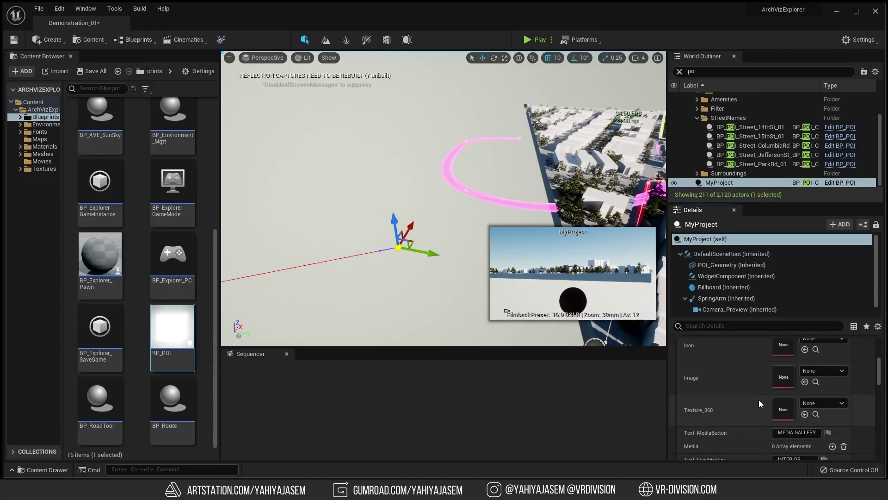
pyautogui.scroll(1, 759, 402)
pyautogui.scroll(-1, 759, 402)
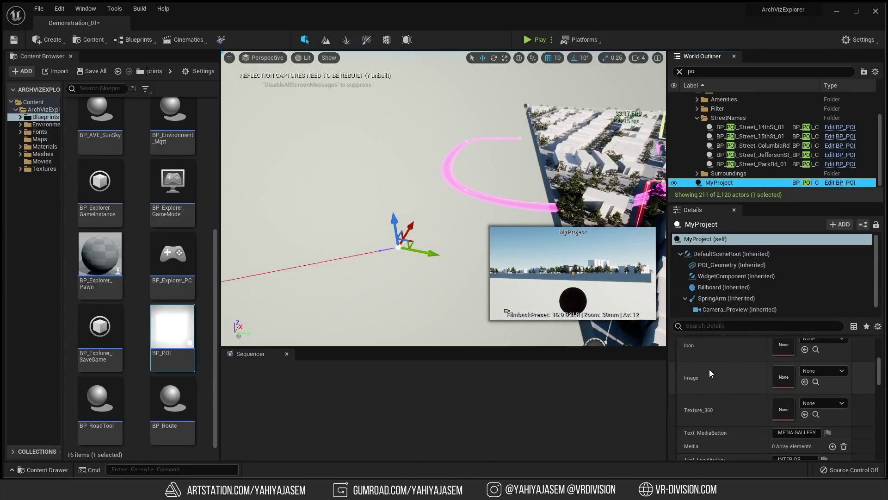
pyautogui.scroll(1, 792, 368)
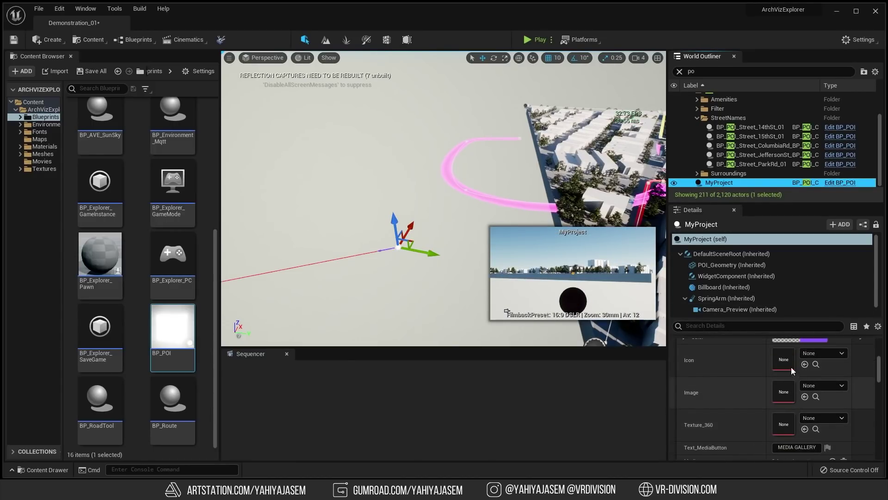
pyautogui.click(750, 137)
pyautogui.click(740, 164)
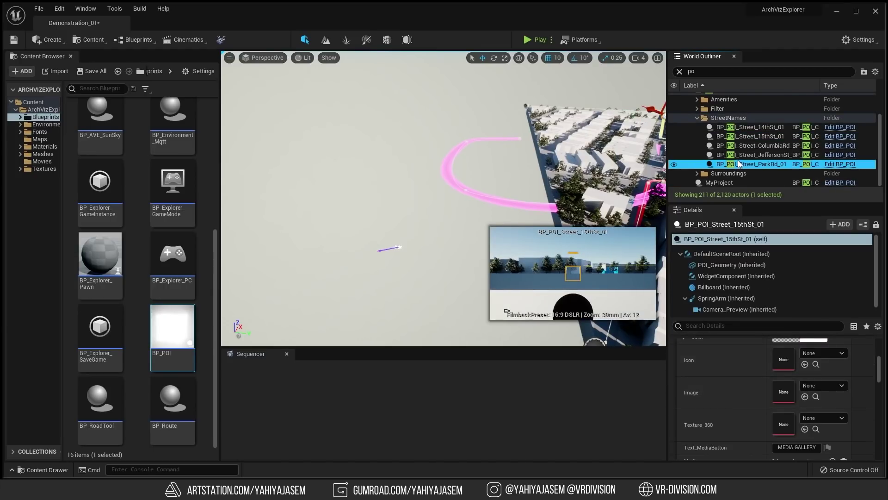
pyautogui.click(698, 118)
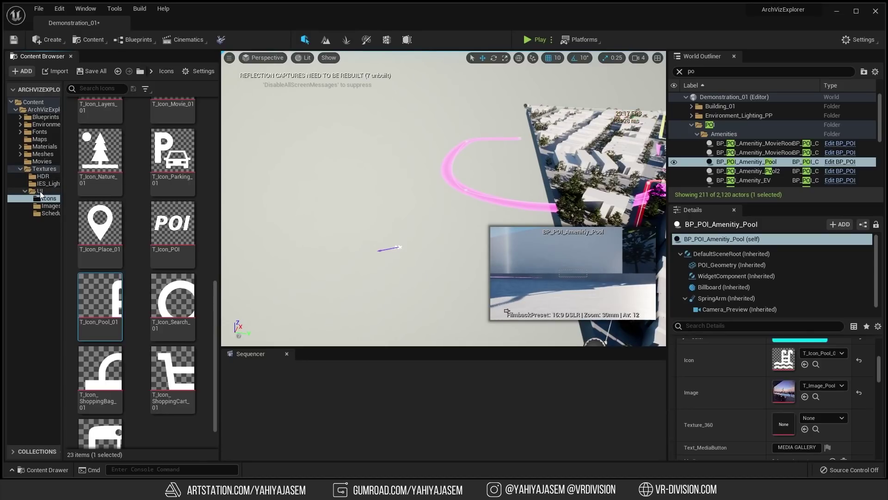
pyautogui.scroll(2, 151, 221)
pyautogui.scroll(6, 151, 221)
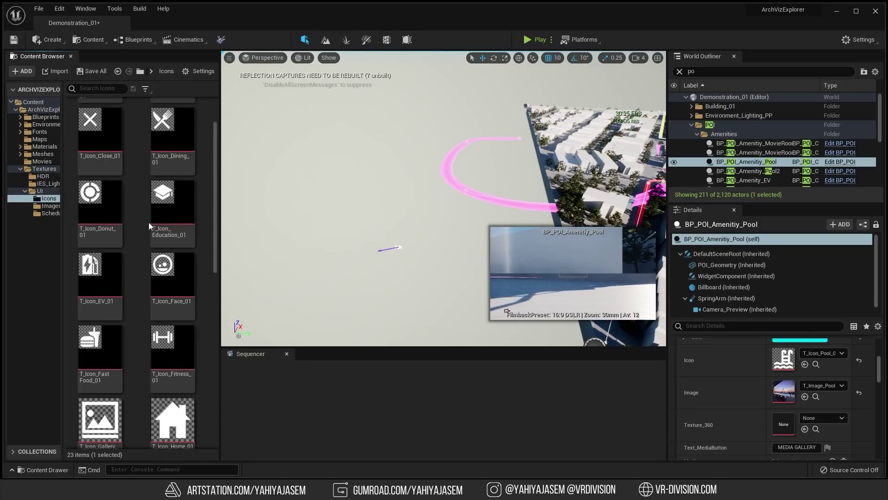
# Assign MyProject the T_Icon_Dining_01 icon, a picture from the Images folder and the room panorama from the HDR folder as Texture_360.
pyautogui.click(394, 244)
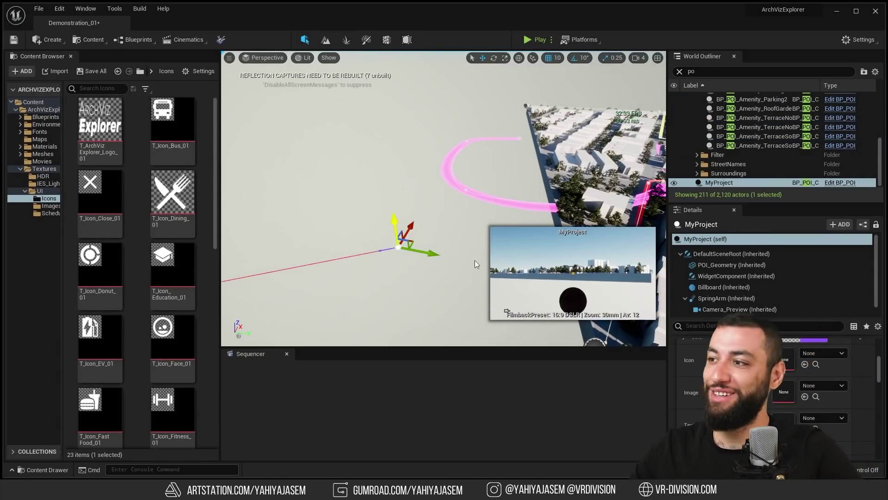
pyautogui.moveTo(173, 192); pyautogui.dragTo(793, 362)
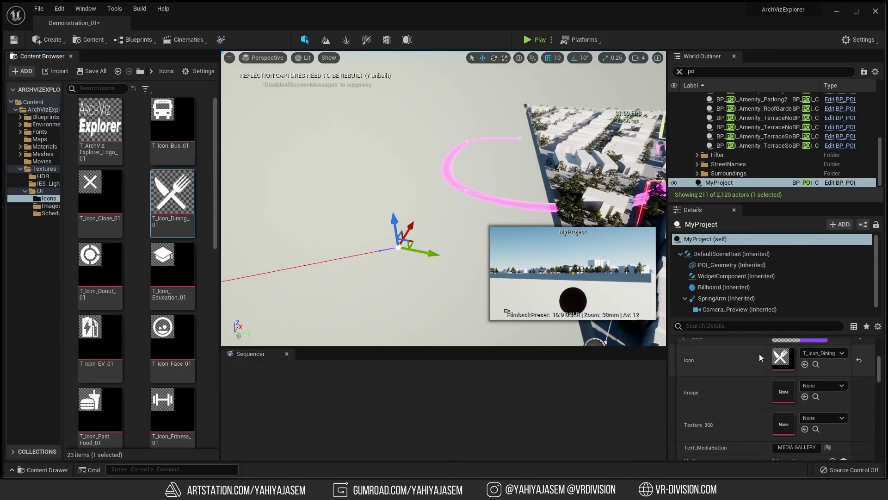
pyautogui.scroll(-1, 793, 362)
pyautogui.click(48, 205)
pyautogui.moveTo(108, 271); pyautogui.dragTo(784, 362)
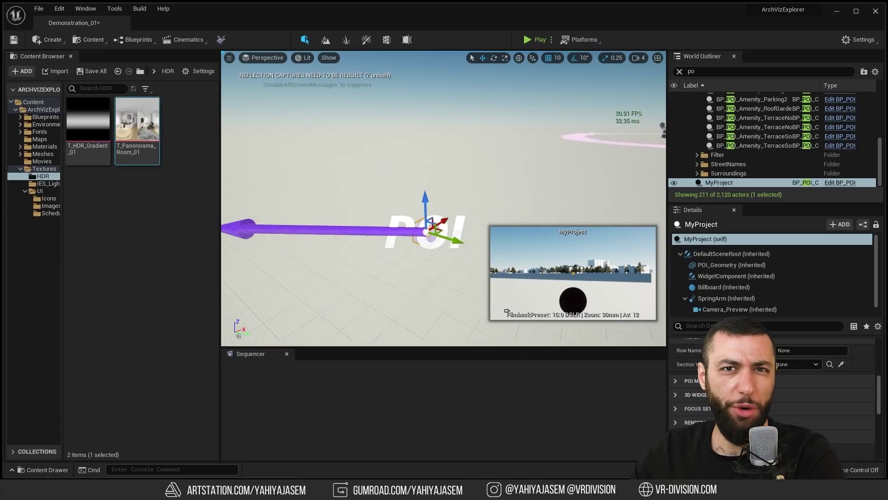
pyautogui.press('g')
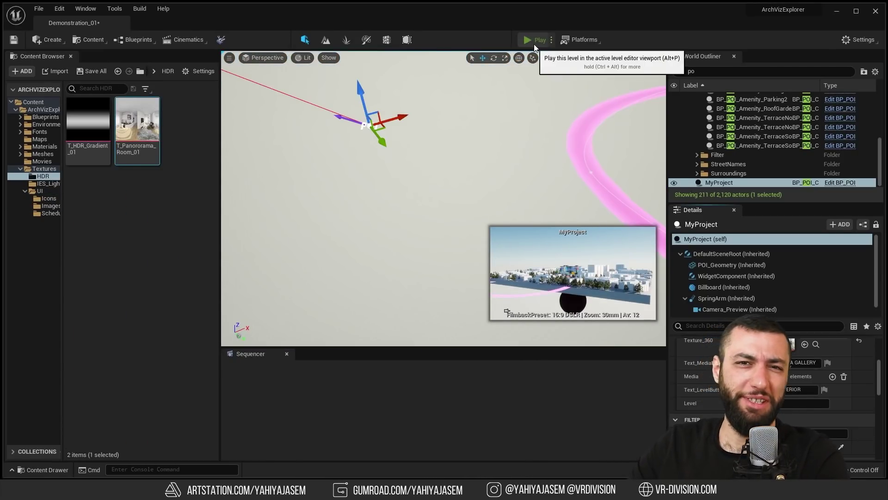
# Play the level and open the Ayyyyyyy point of interest on the Surroundings page.
pyautogui.click(535, 44)
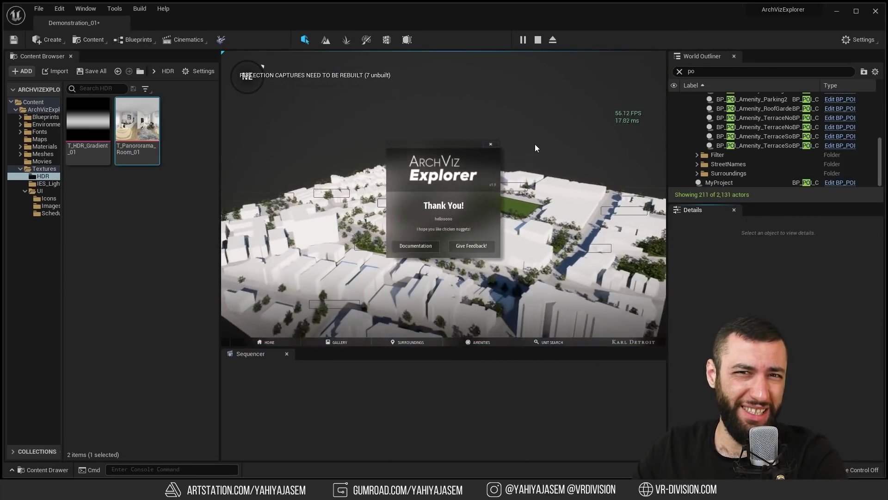
pyautogui.click(491, 144)
pyautogui.click(411, 342)
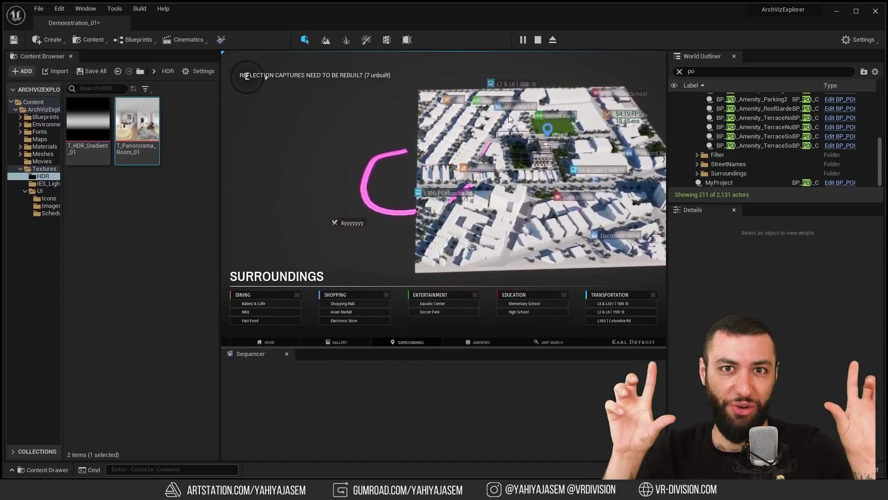
pyautogui.click(344, 226)
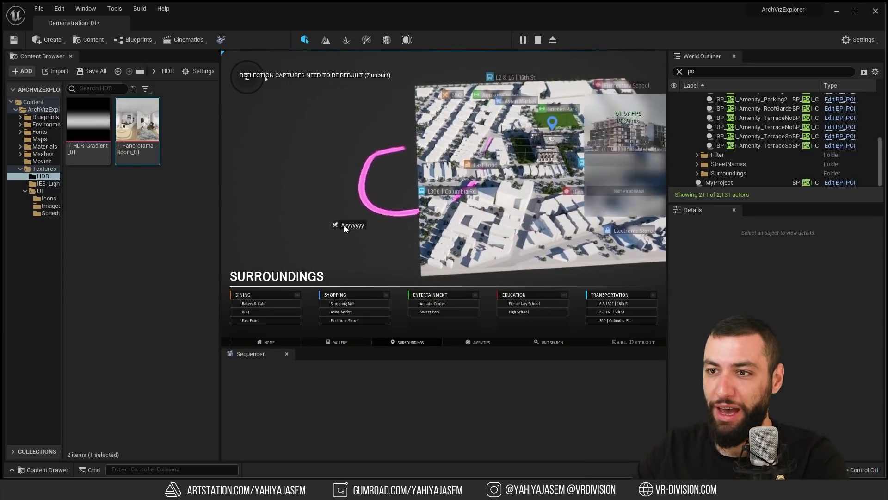
# View the Ayyyyyyy point of interest's info card and its 360° panorama, and end the play session.
pyautogui.click(344, 225)
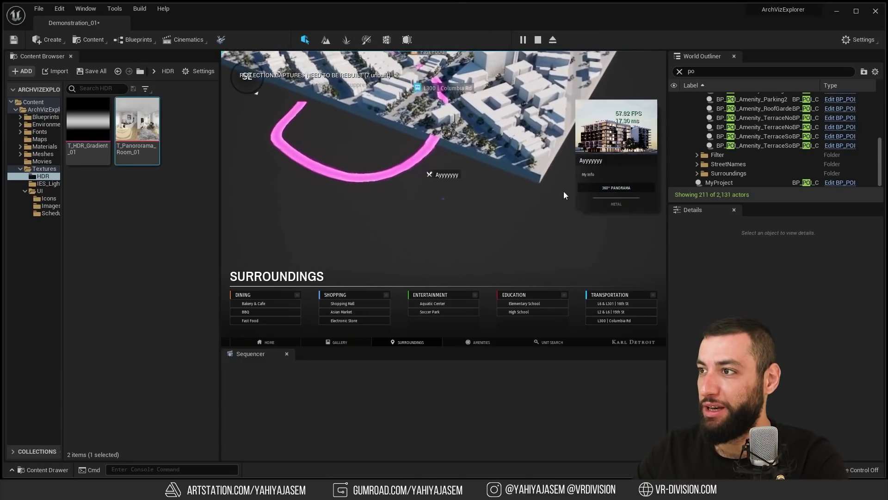
pyautogui.click(599, 188)
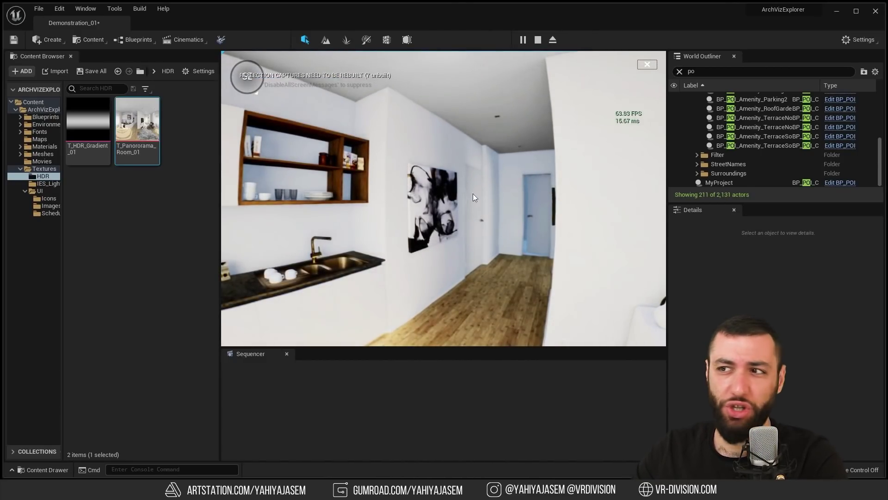
pyautogui.click(648, 64)
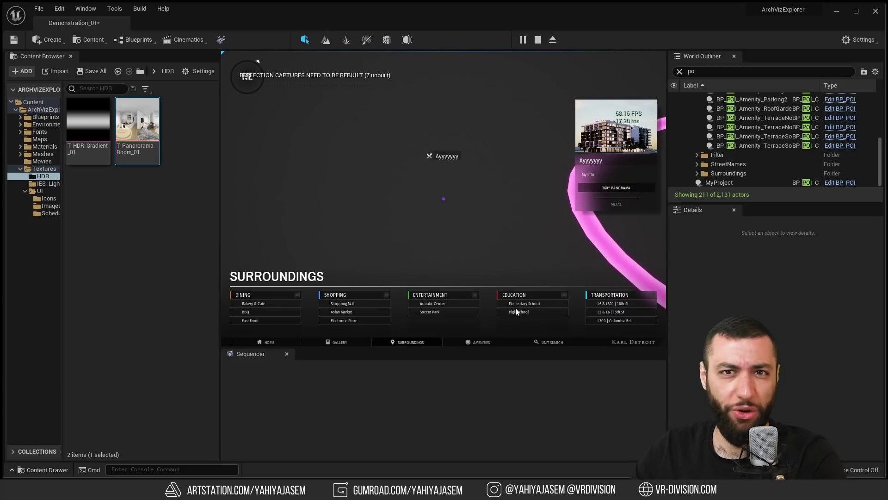
pyautogui.press('Escape')
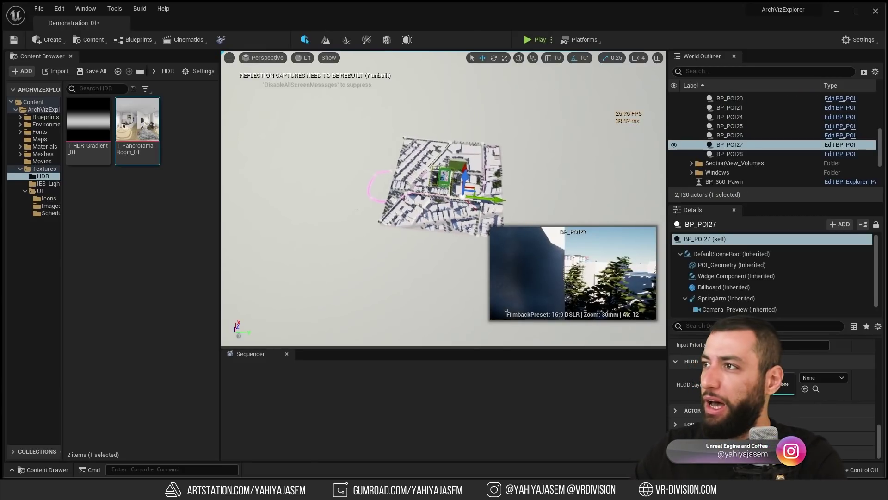
# Examine the info settings of existing POIs in the Surroundings folder, such as BP_POI5, BP_POI20 and BP_POI4.
pyautogui.scroll(10, 782, 139)
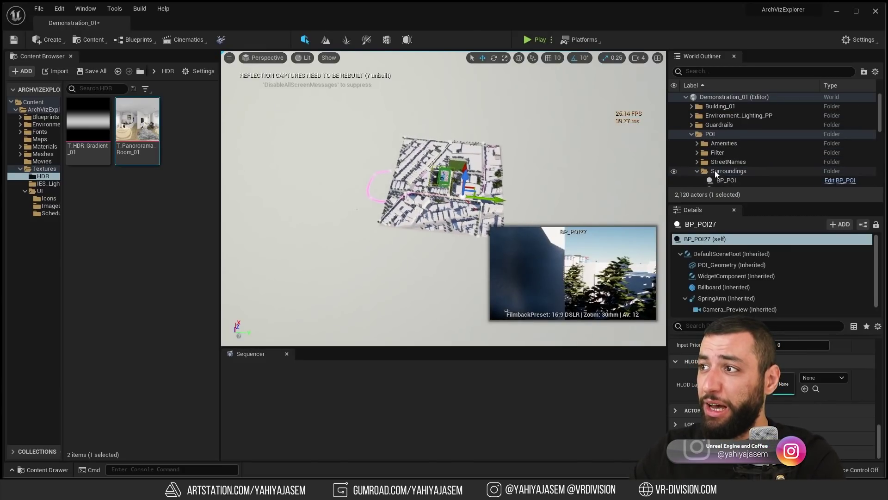
pyautogui.click(715, 170)
pyautogui.scroll(-2, 715, 171)
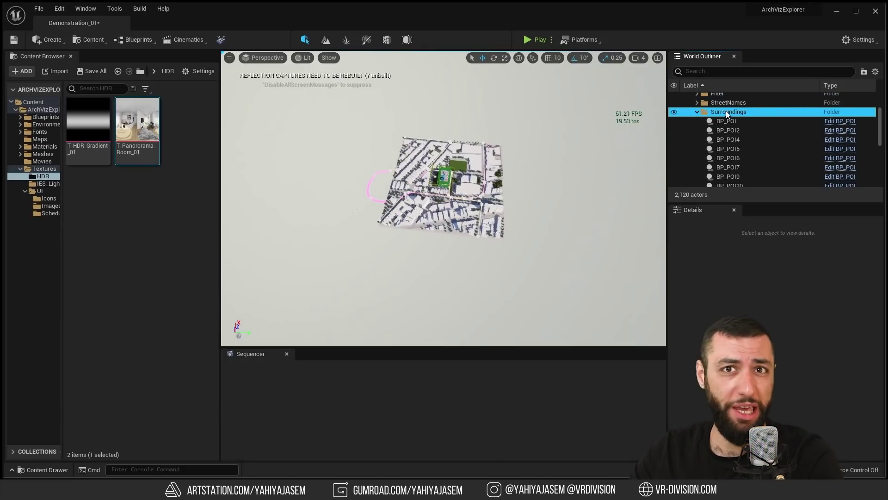
pyautogui.scroll(-3, 745, 120)
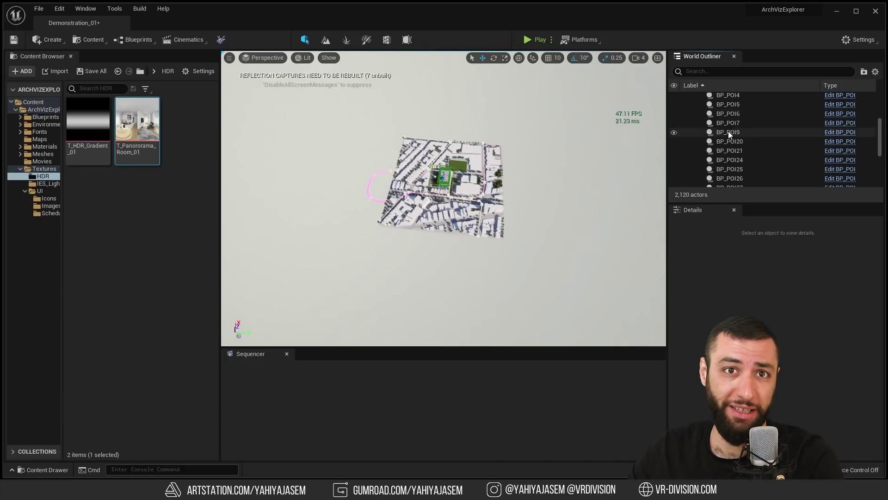
pyautogui.scroll(1, 729, 137)
pyautogui.click(731, 119)
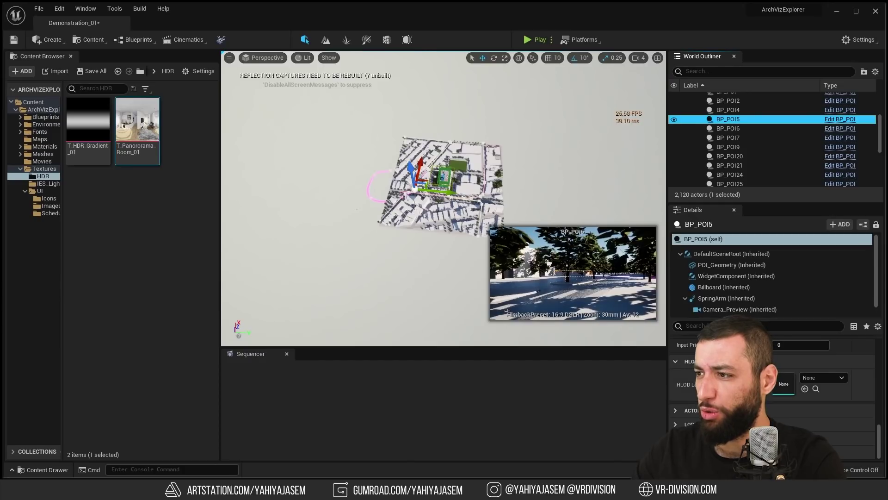
pyautogui.scroll(8, 746, 409)
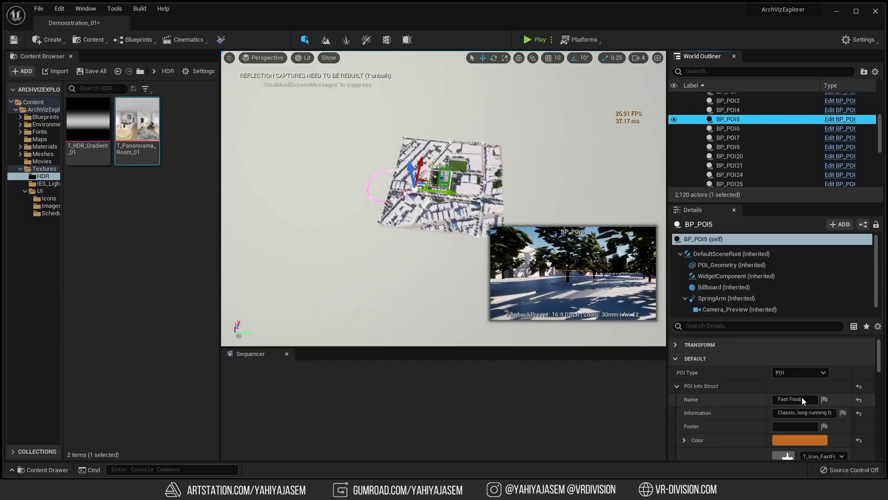
pyautogui.scroll(-2, 800, 401)
pyautogui.click(730, 156)
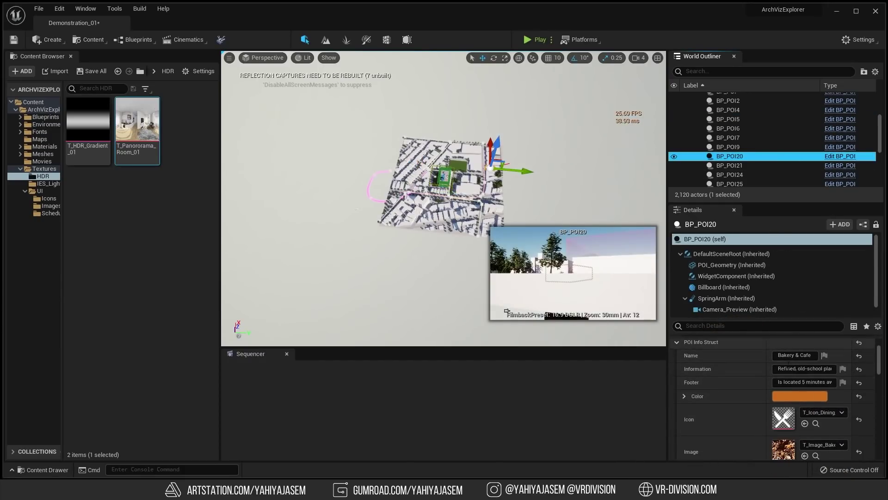
pyautogui.click(762, 147)
pyautogui.click(749, 111)
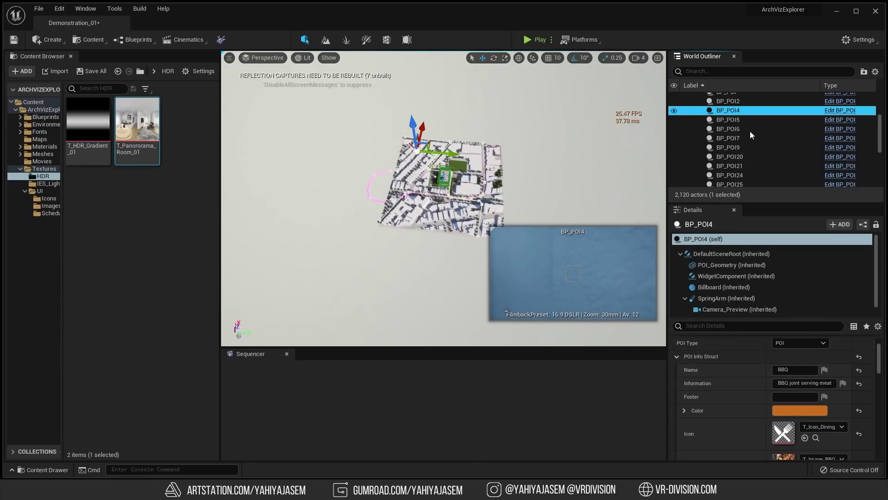
# Enlarge the POI_Geometry box of BP_POI2 by scaling it in length and height.
pyautogui.click(752, 101)
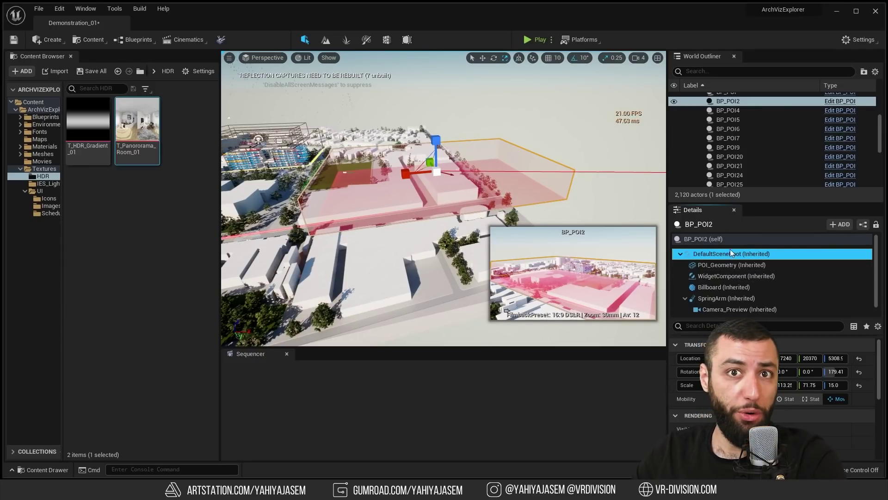
pyautogui.click(714, 268)
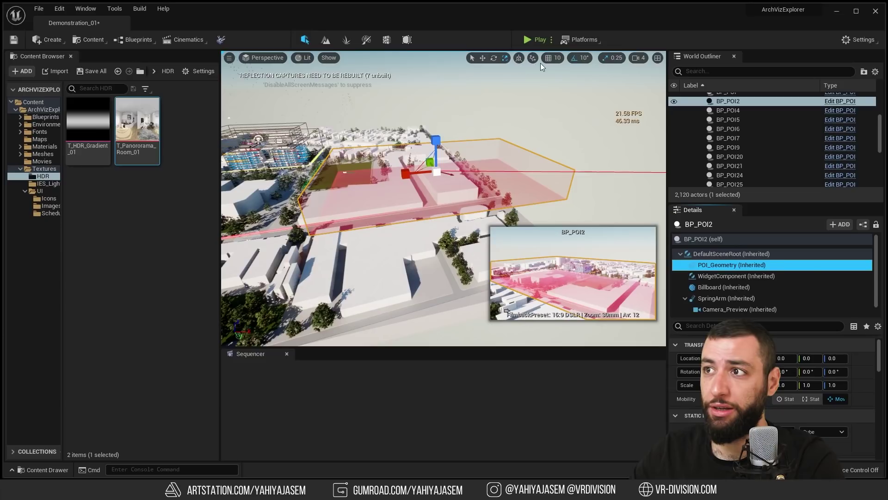
pyautogui.moveTo(407, 174); pyautogui.dragTo(379, 175)
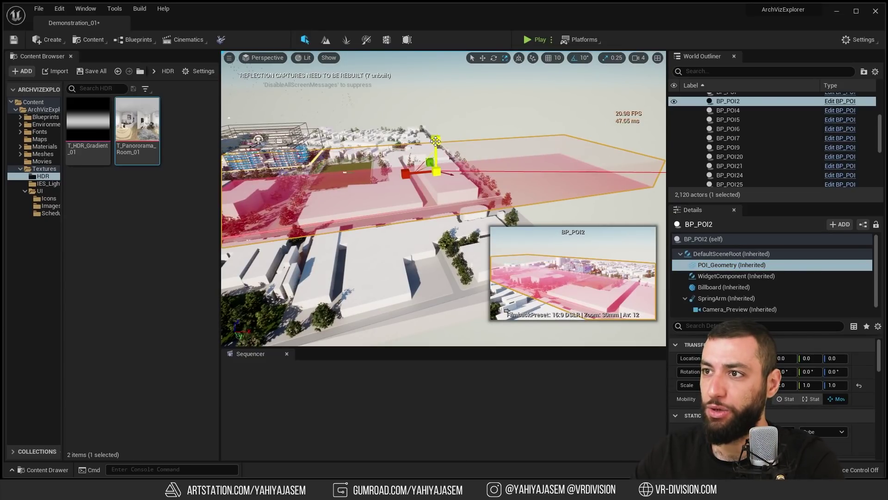
pyautogui.moveTo(436, 140); pyautogui.dragTo(436, 93)
pyautogui.press('f')
# Filter the details of BP_POI2 by tags and copy its Education tag.
pyautogui.click(725, 101)
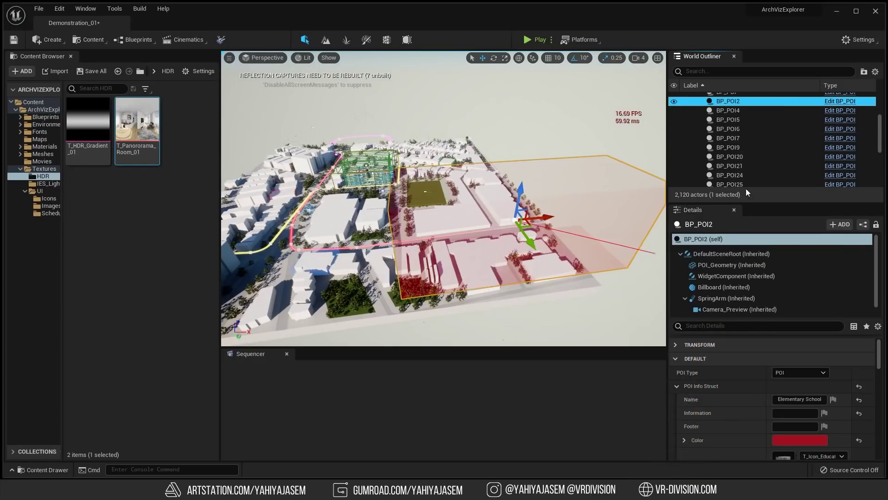
pyautogui.click(690, 326)
pyautogui.write('tags')
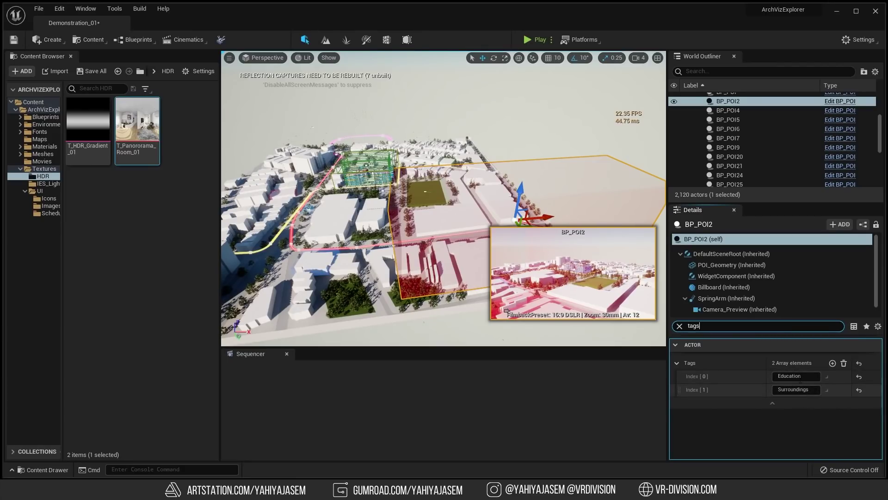
pyautogui.click(796, 375)
pyautogui.hotkey('ctrl', 'c')
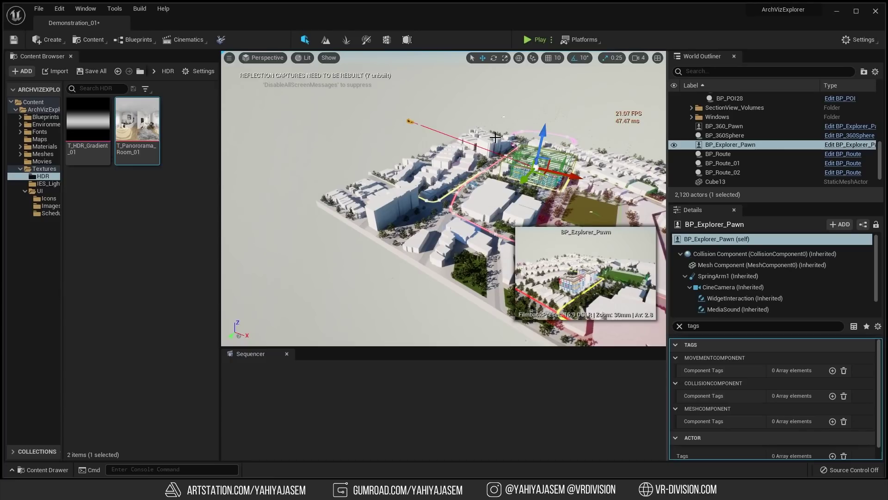
# Add a second tag, Education, to the MyProject POI actor.
pyautogui.moveTo(495, 137); pyautogui.dragTo(496, 134, button='right')
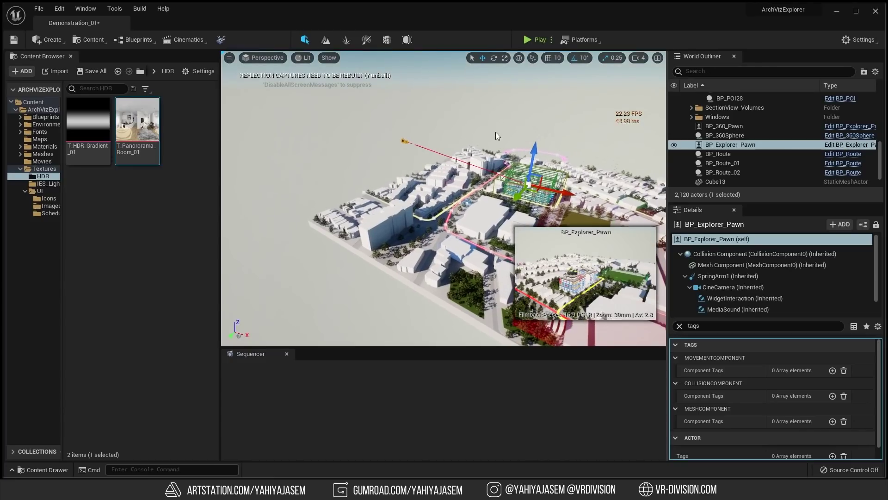
pyautogui.click(496, 135)
pyautogui.click(499, 136)
pyautogui.press('f')
pyautogui.click(833, 363)
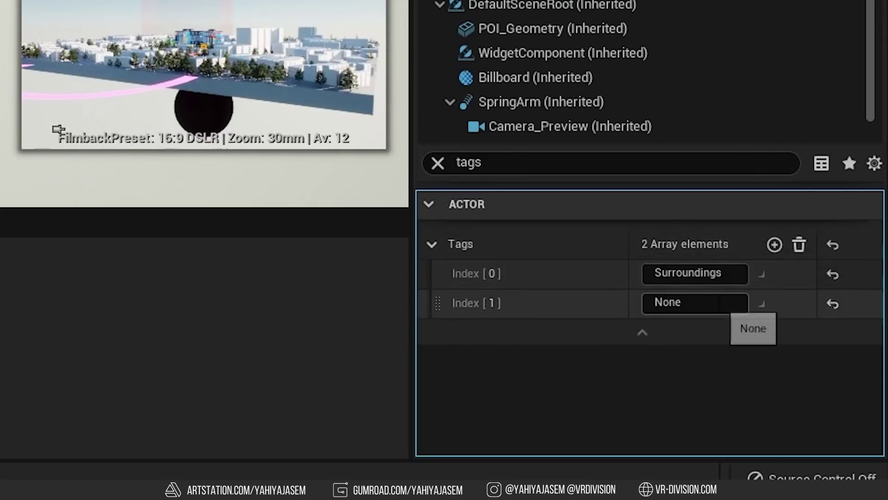
pyautogui.click(800, 389)
pyautogui.hotkey('ctrl', 'v')
pyautogui.press('Return')
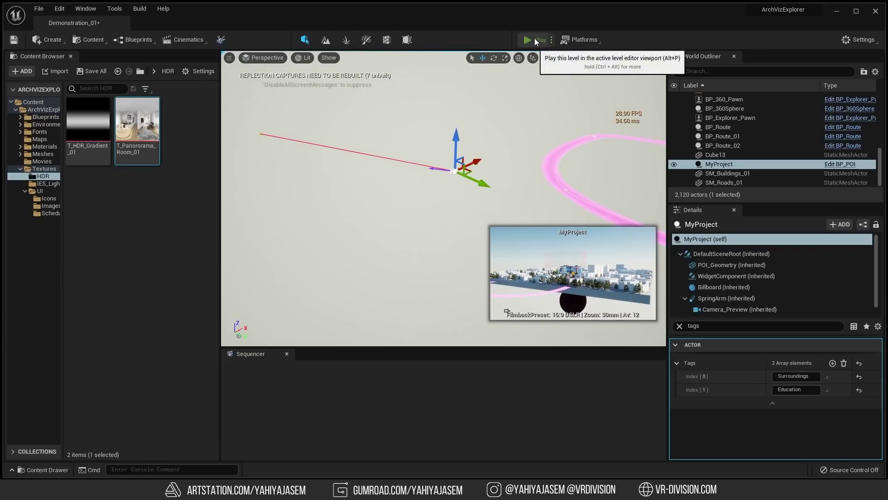
# Play the level, open Ayyyyyyy from the Education list of the Surroundings page, and stop playing.
pyautogui.click(535, 39)
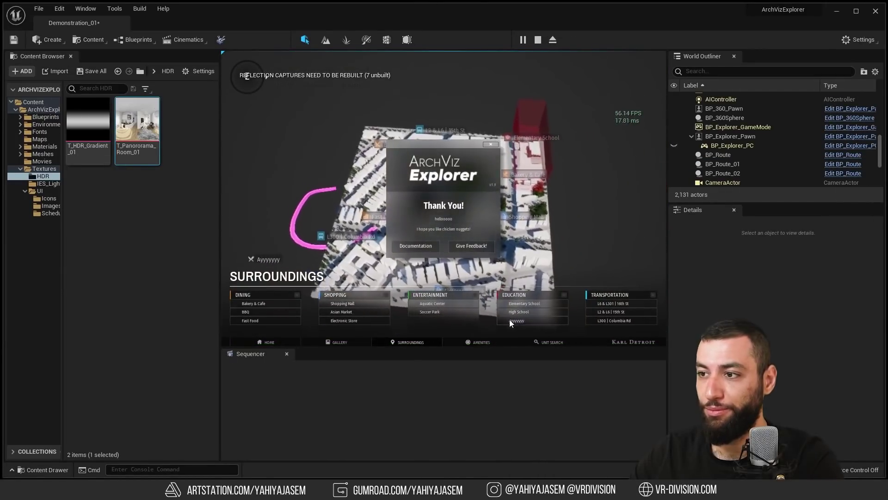
pyautogui.click(511, 320)
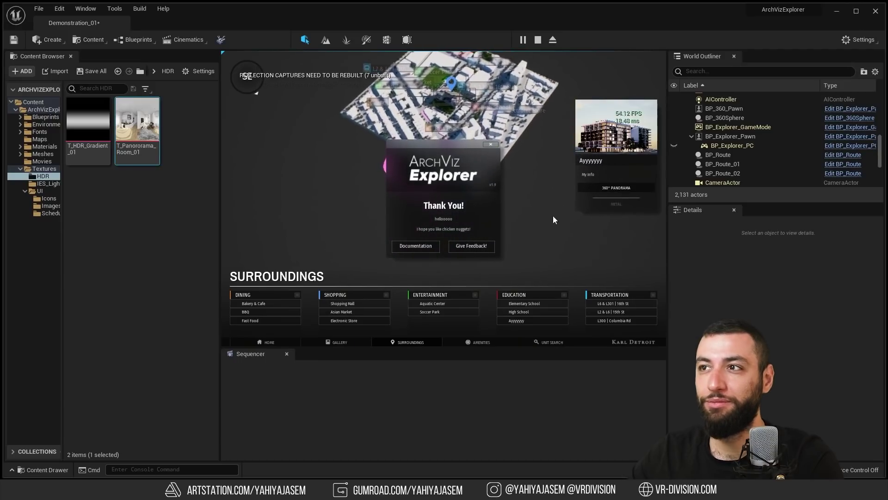
pyautogui.click(538, 39)
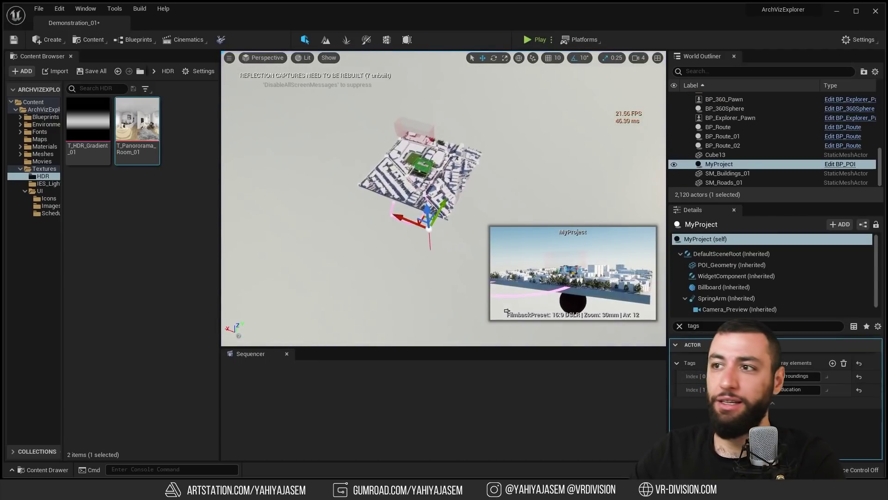
# Search the Widgets folder under Blueprints for master and open BP_MasterMenu_Widget.
pyautogui.click(45, 117)
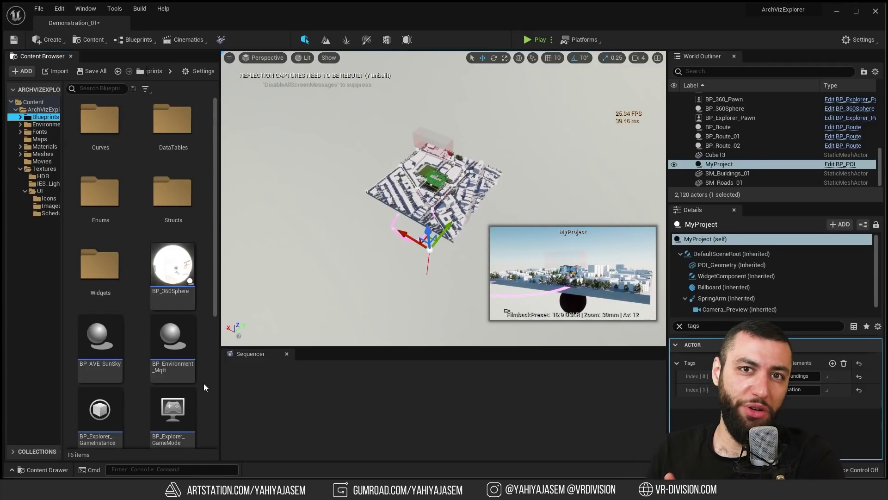
pyautogui.doubleClick(100, 264)
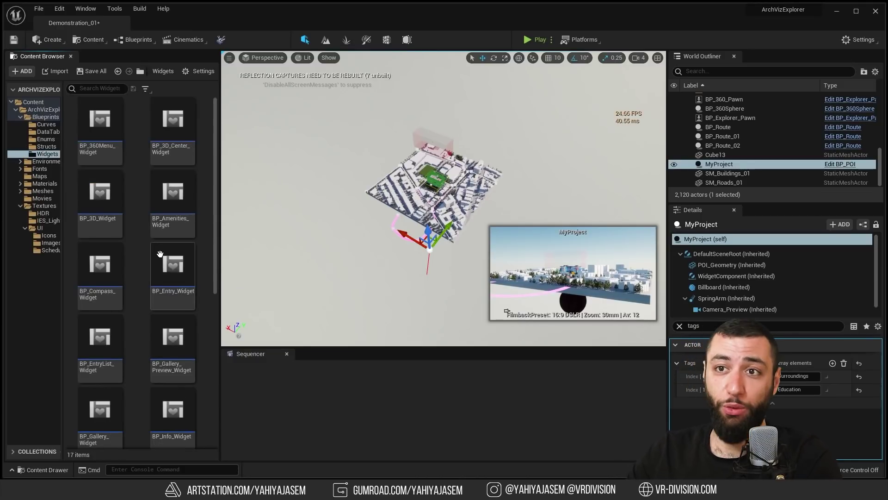
pyautogui.click(99, 87)
pyautogui.write('master')
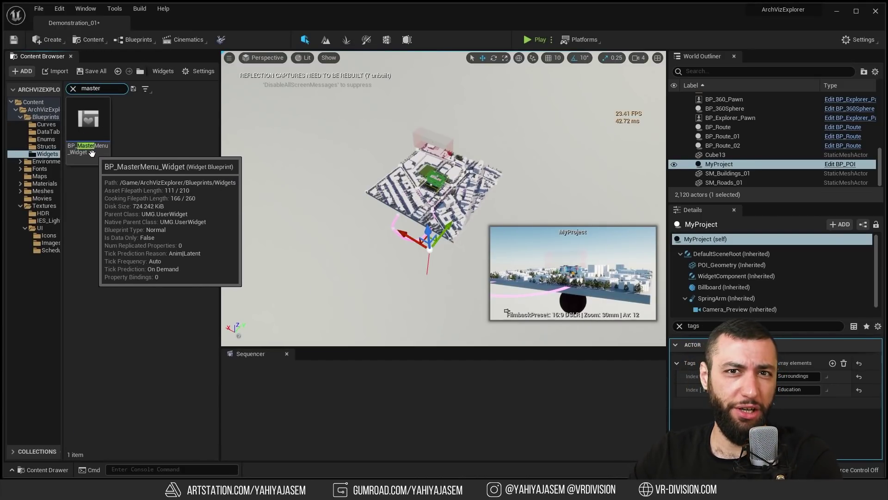
pyautogui.doubleClick(92, 108)
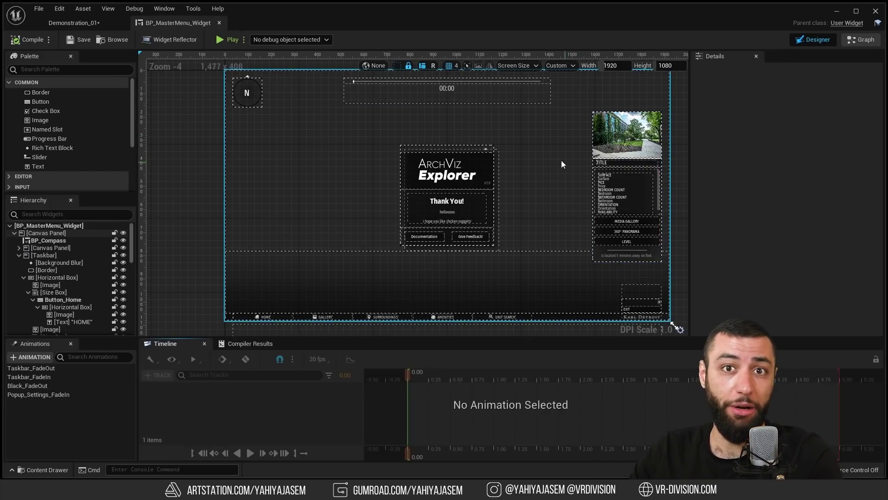
# Select the BP_Notification_01 pop-up in the master menu and open its widget blueprint for editing.
pyautogui.click(465, 182)
pyautogui.click(454, 203)
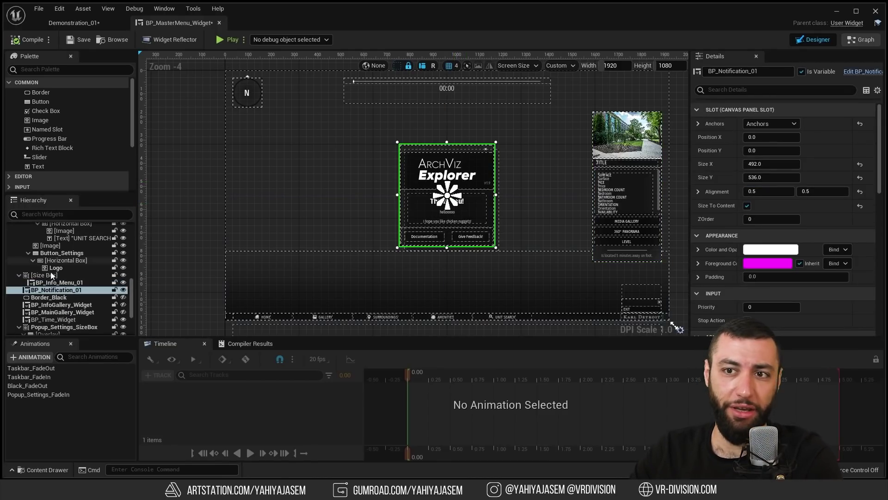
pyautogui.rightClick(49, 292)
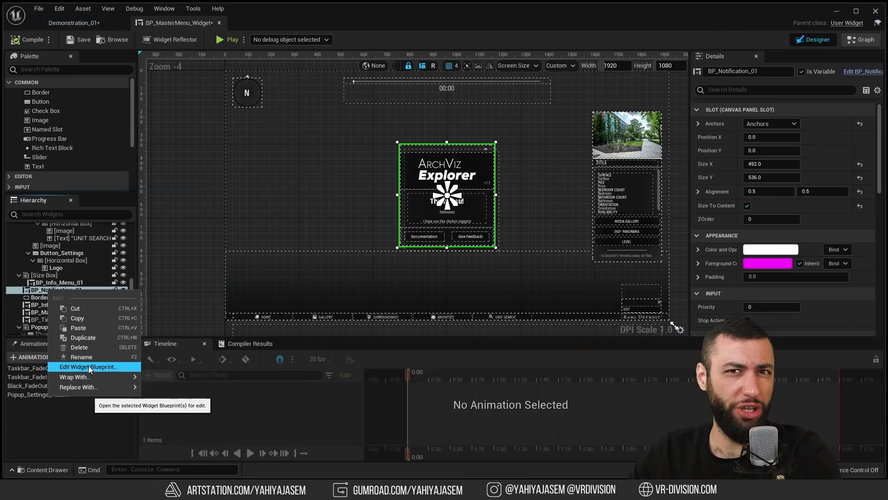
pyautogui.click(134, 310)
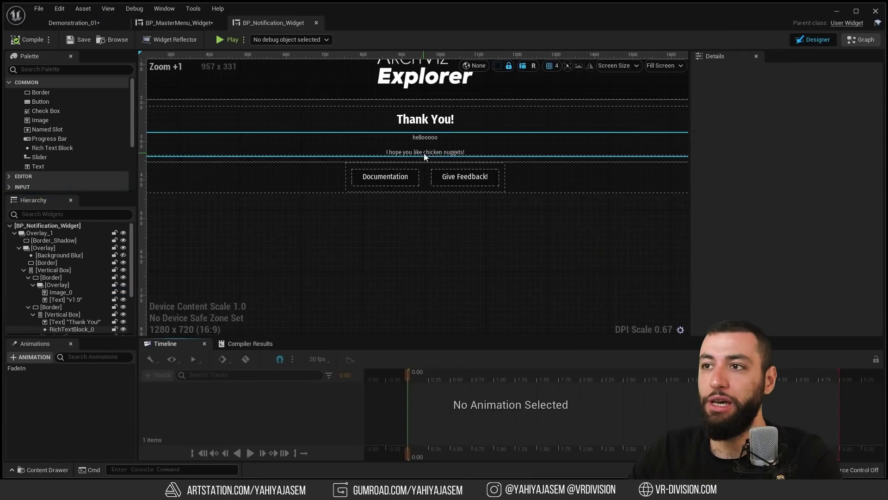
# Change the last line of the Thank You! message to "I hope you like banana!" and play the Demonstration_01 level.
pyautogui.click(438, 138)
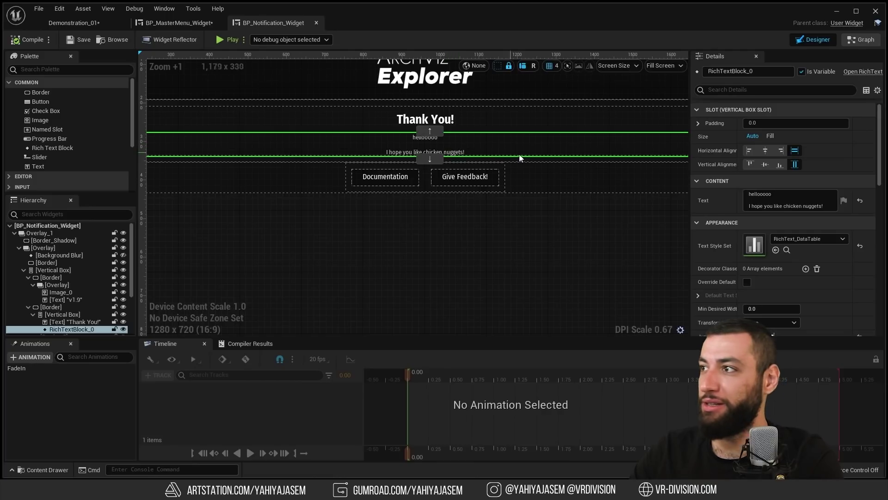
pyautogui.moveTo(784, 206); pyautogui.dragTo(845, 245)
pyautogui.press('BackSpace')
pyautogui.write('banana')
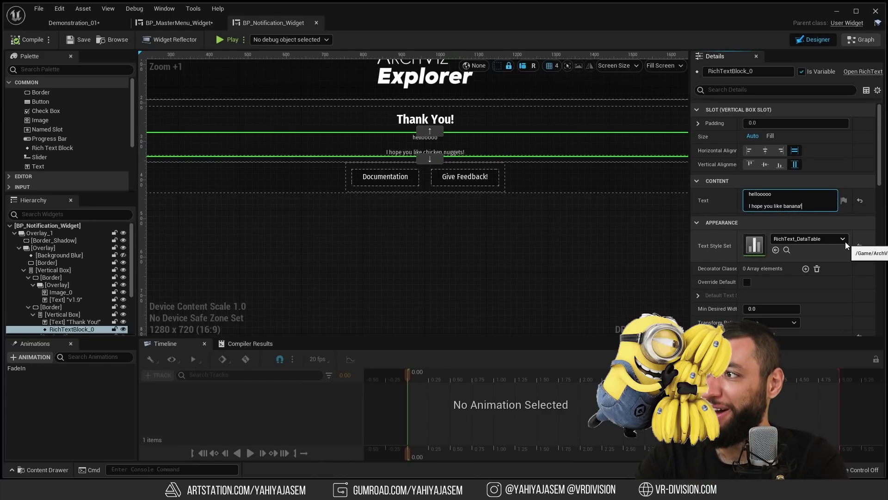
pyautogui.press('Return')
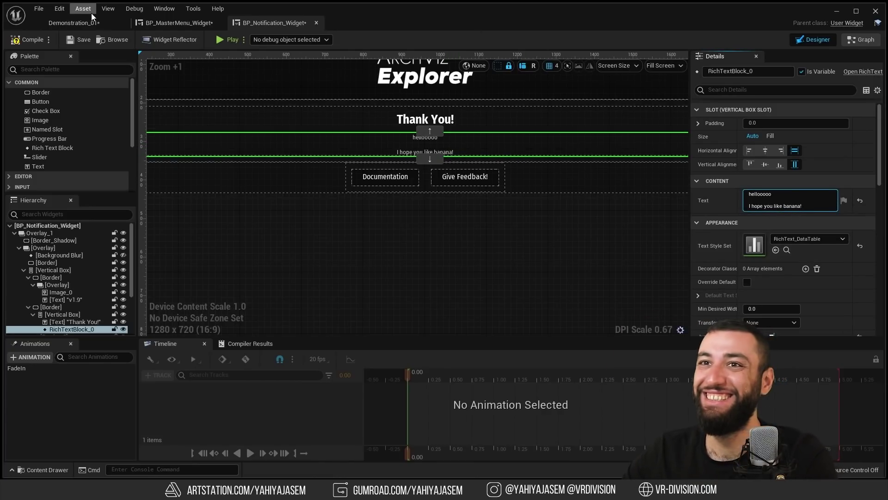
pyautogui.click(74, 22)
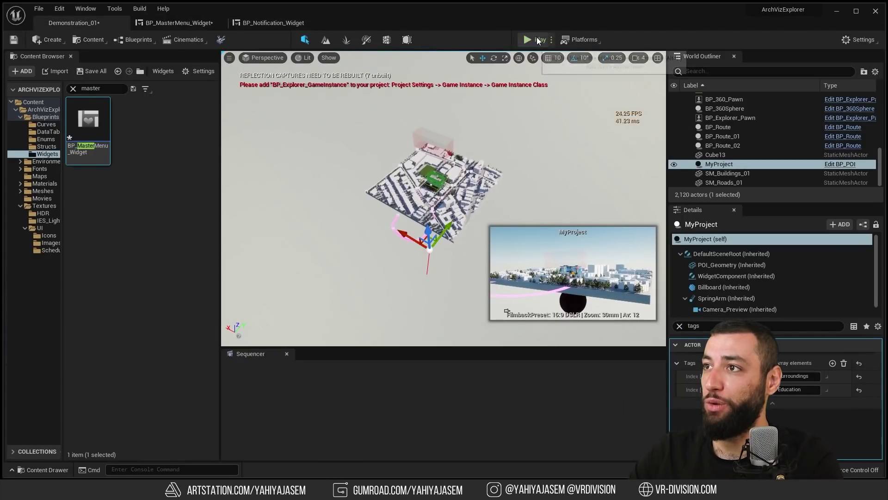
pyautogui.click(540, 40)
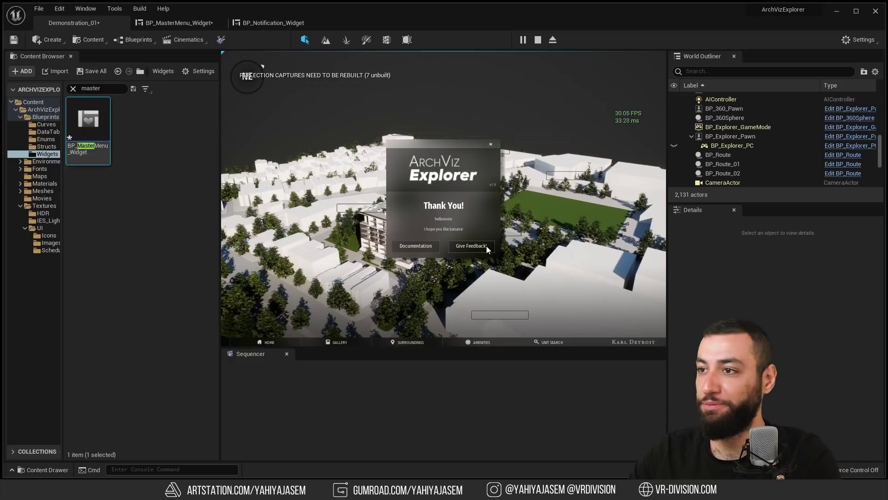
# Close the Thank You! pop-up, select the ArchViz Explorer logo in BP_Notification_Widget and pick another texture for its Brush image.
pyautogui.click(494, 143)
pyautogui.click(272, 23)
pyautogui.moveTo(382, 74); pyautogui.dragTo(362, 167, button='right')
pyautogui.click(382, 167)
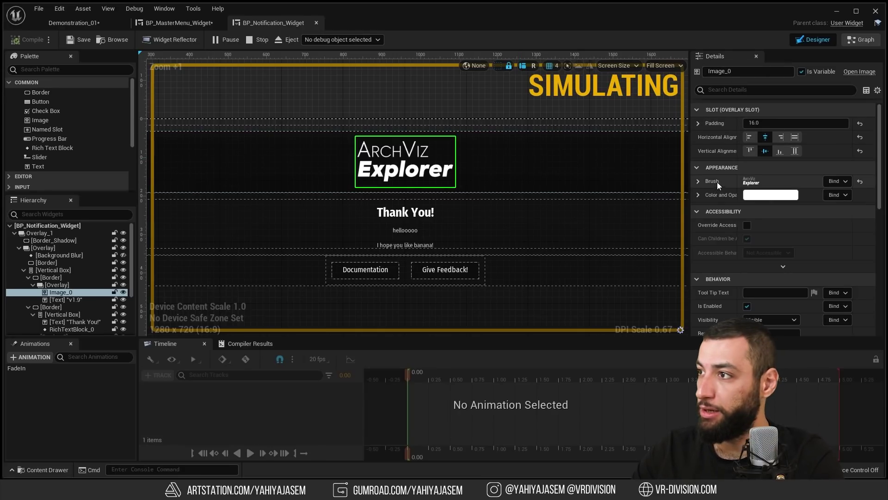
pyautogui.click(699, 182)
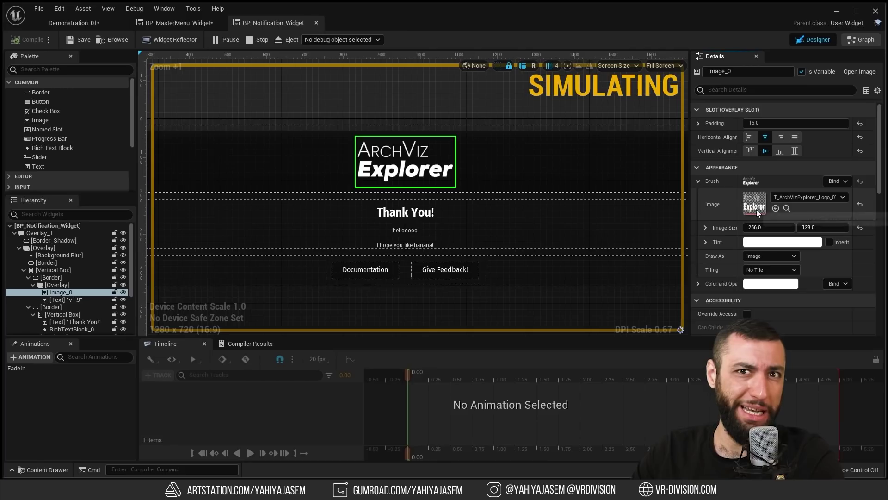
pyautogui.click(806, 197)
pyautogui.click(805, 435)
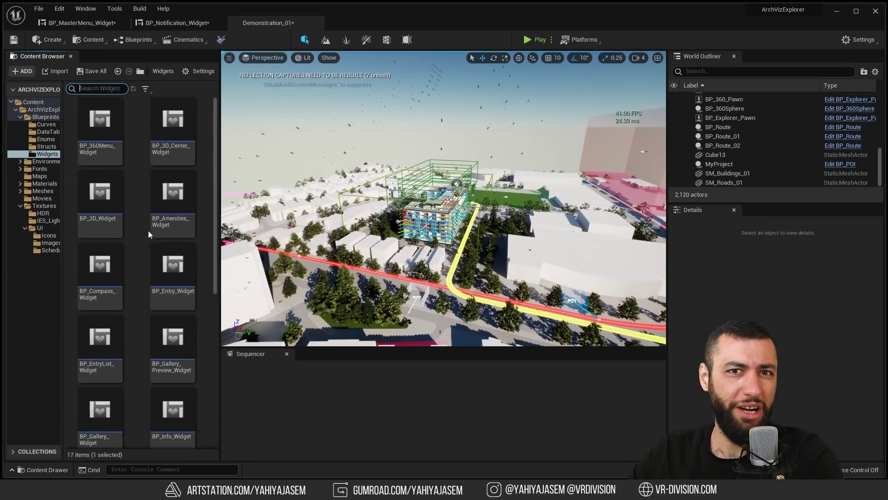
# Browse the contents of the Structs, Enums and DataTables folders under Blueprints.
pyautogui.scroll(-2, 176, 195)
pyautogui.click(46, 146)
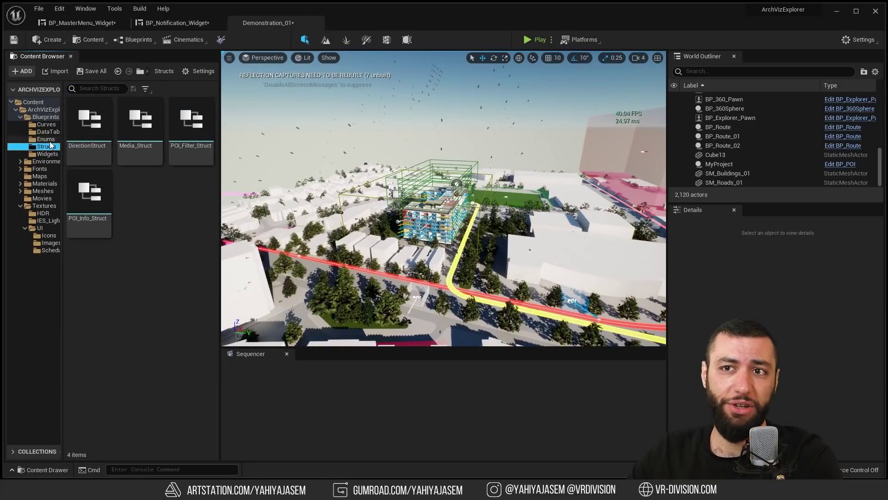
pyautogui.click(48, 139)
pyautogui.moveTo(379, 185); pyautogui.dragTo(359, 189, button='right')
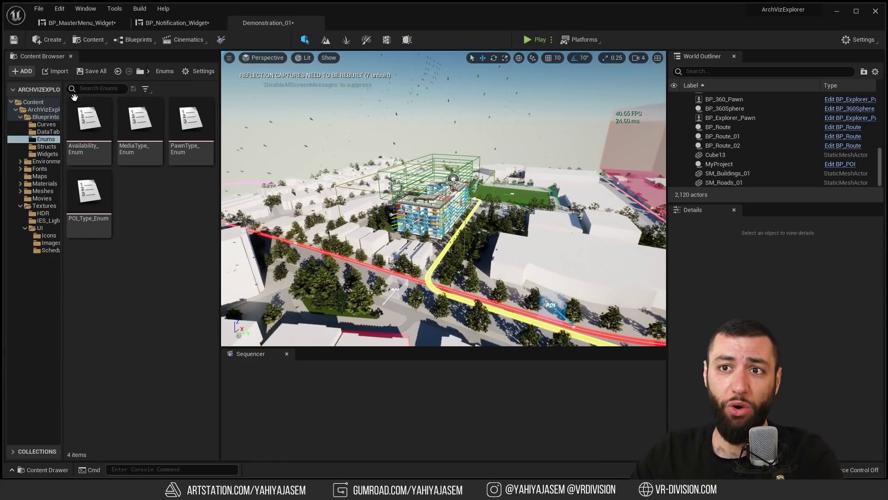
pyautogui.click(44, 147)
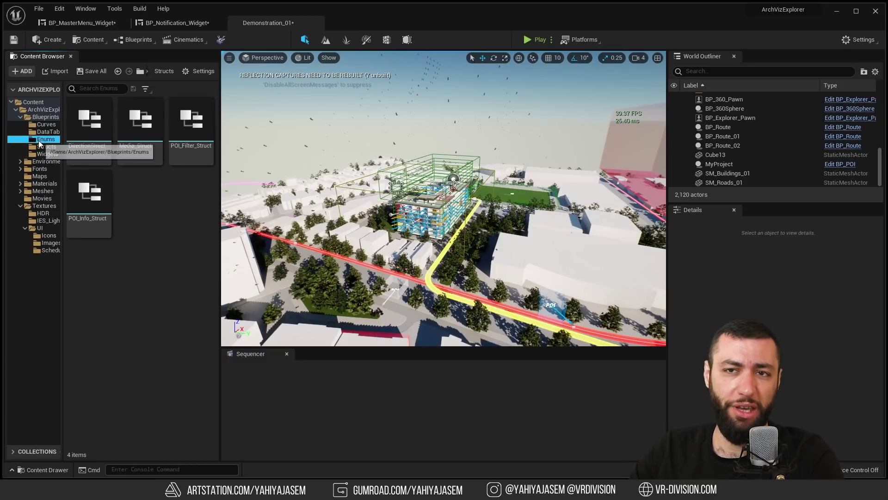
pyautogui.click(46, 132)
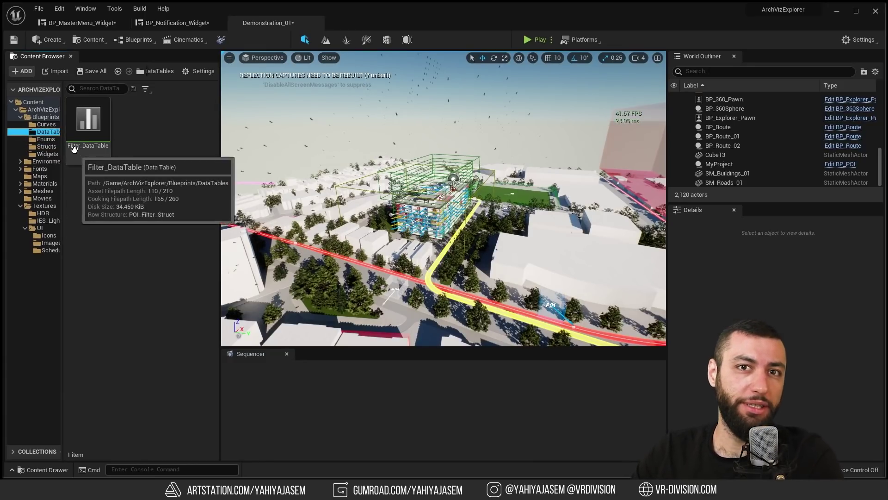
# Open Filter_DataTable and review its unit rows for surface, price, room counts, orientation and availability.
pyautogui.press('w')
pyautogui.moveTo(420, 206); pyautogui.dragTo(398, 208, button='right')
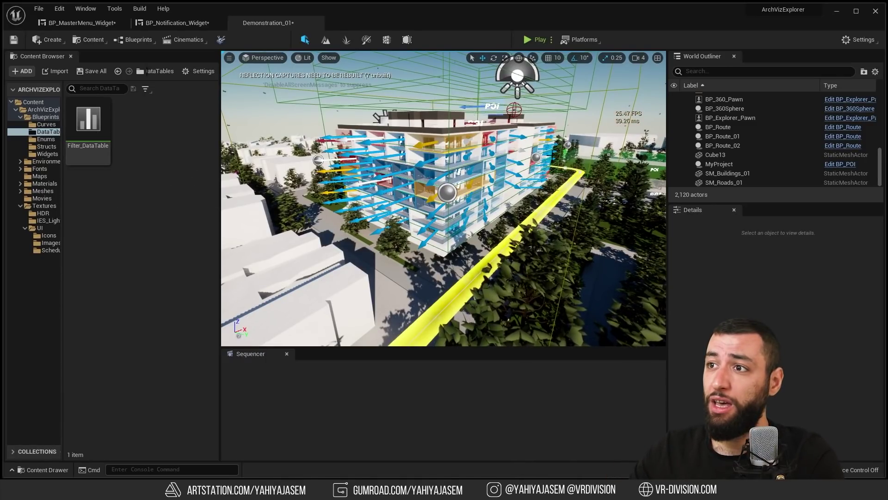
pyautogui.doubleClick(88, 121)
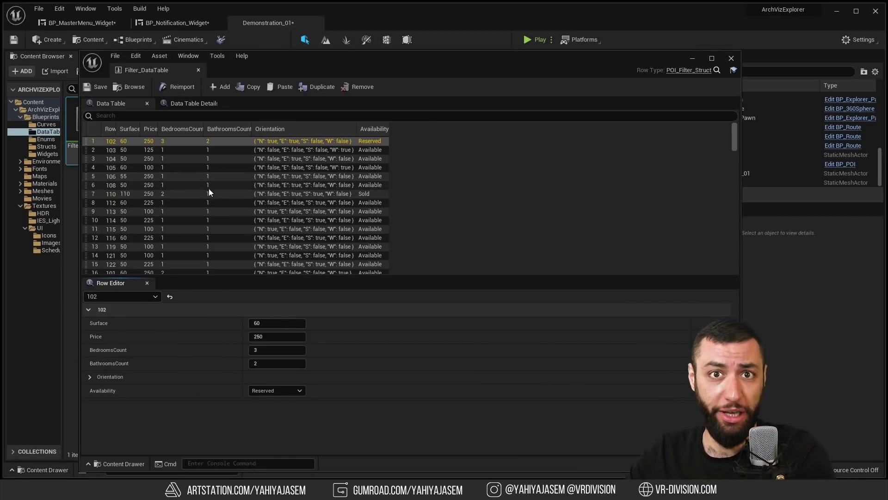
pyautogui.scroll(-3, 211, 190)
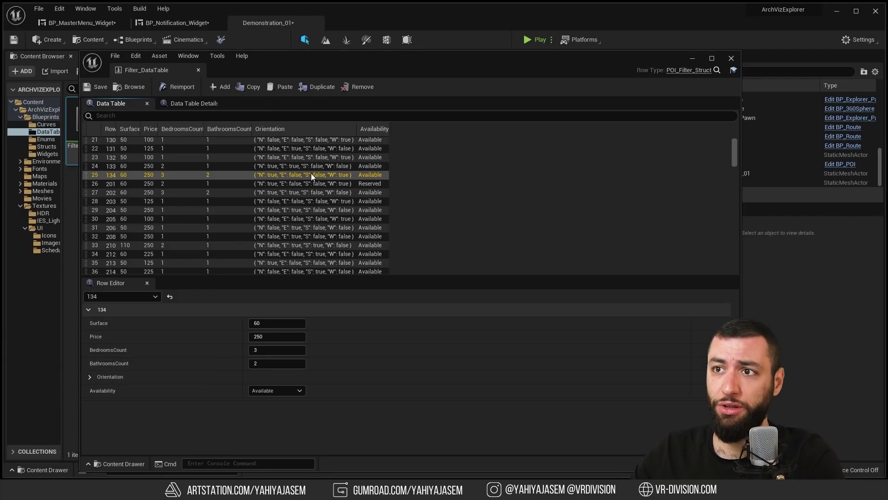
pyautogui.scroll(-3, 370, 170)
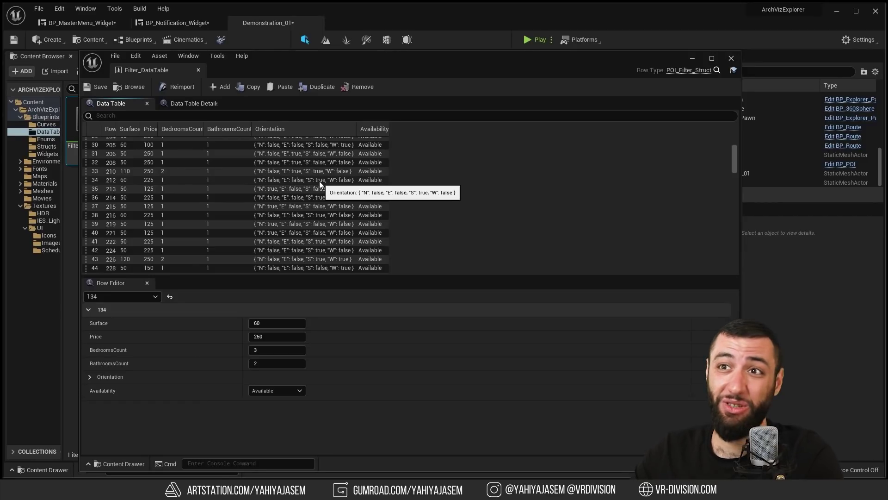
pyautogui.scroll(-12, 319, 182)
pyautogui.scroll(-5, 299, 188)
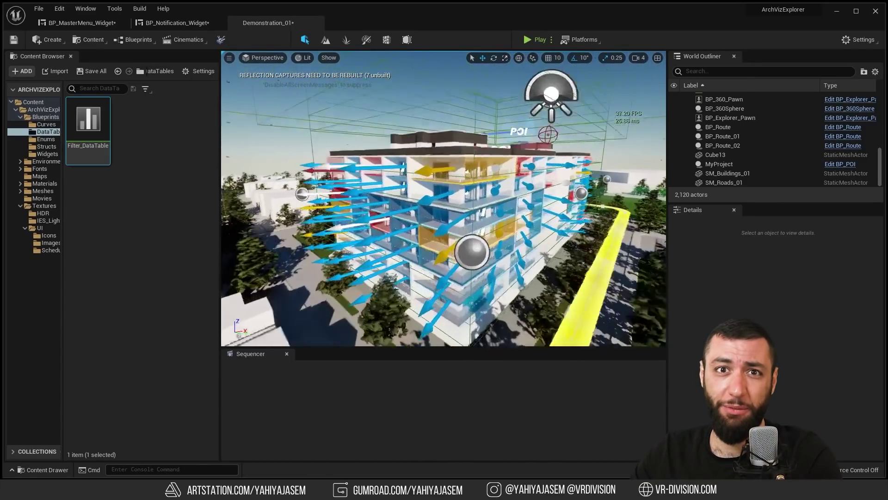
pyautogui.press('w')
pyautogui.moveTo(354, 167)
pyautogui.mouseDown(button='right')
pyautogui.moveTo(370, 181)
pyautogui.moveTo(354, 167)
pyautogui.mouseUp(button='right')
pyautogui.press('s')
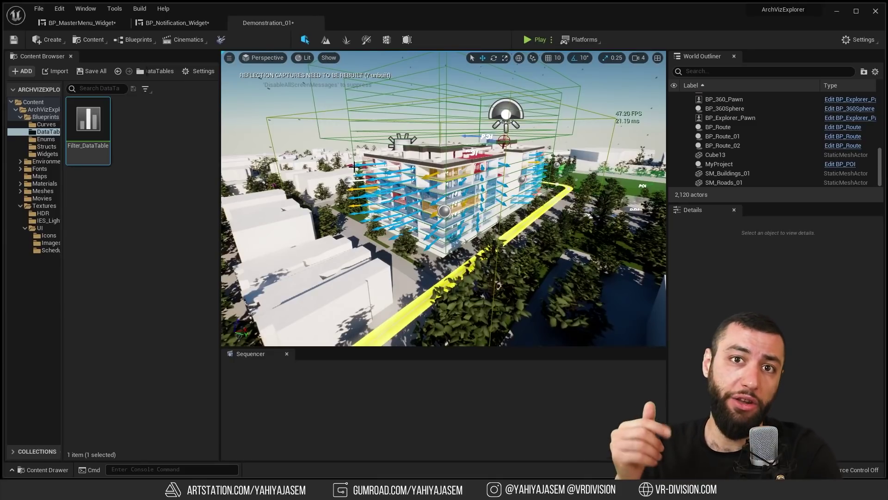
pyautogui.moveTo(354, 166); pyautogui.dragTo(361, 174, button='right')
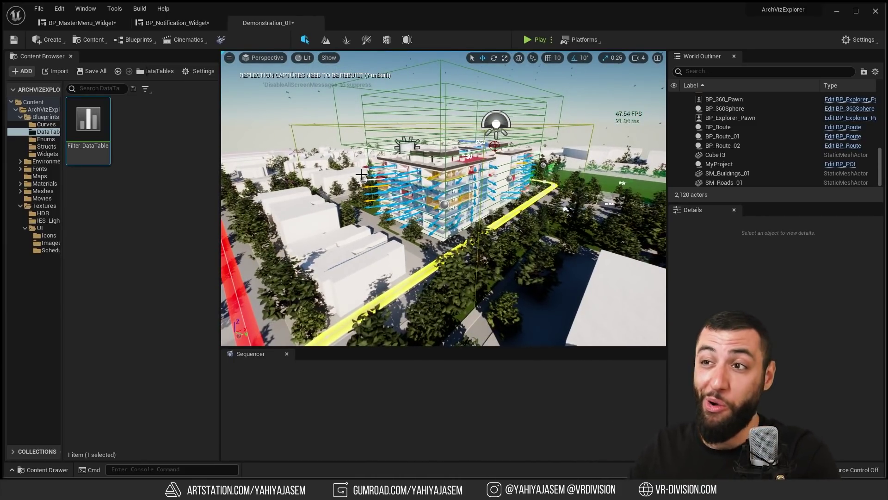
pyautogui.moveTo(370, 171); pyautogui.dragTo(370, 170, button='right')
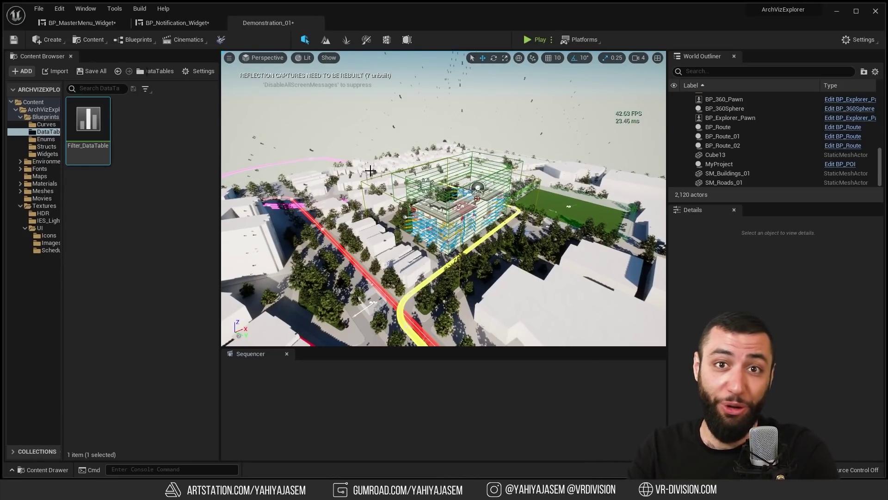